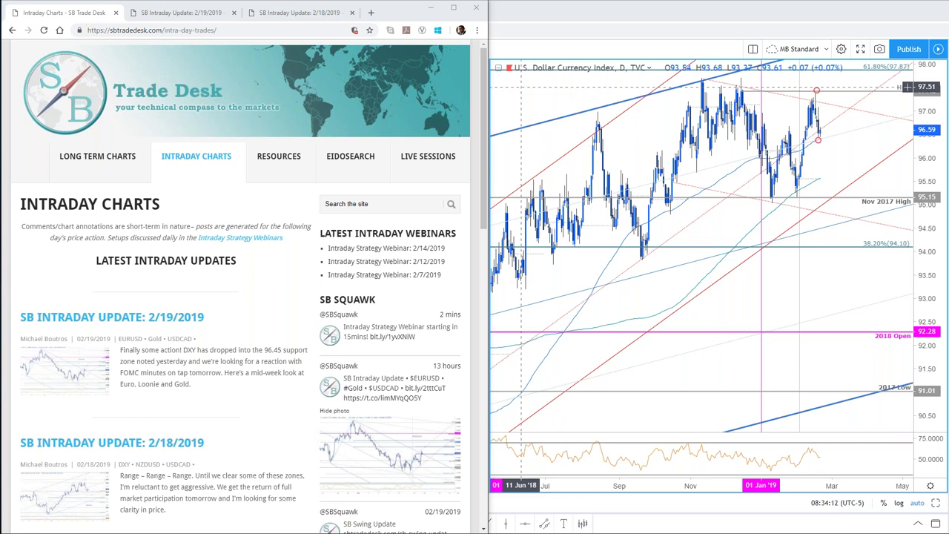
# - Open the SB Intraday Update for 2/18/2019 and enlarge its DXY 120min chart
pyautogui.click(321, 6)
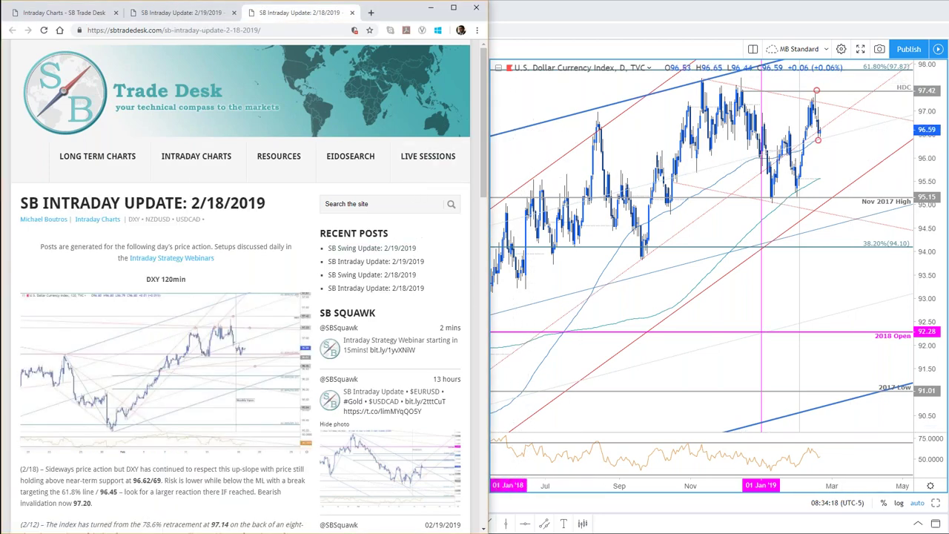
pyautogui.scroll(-1, 231, 304)
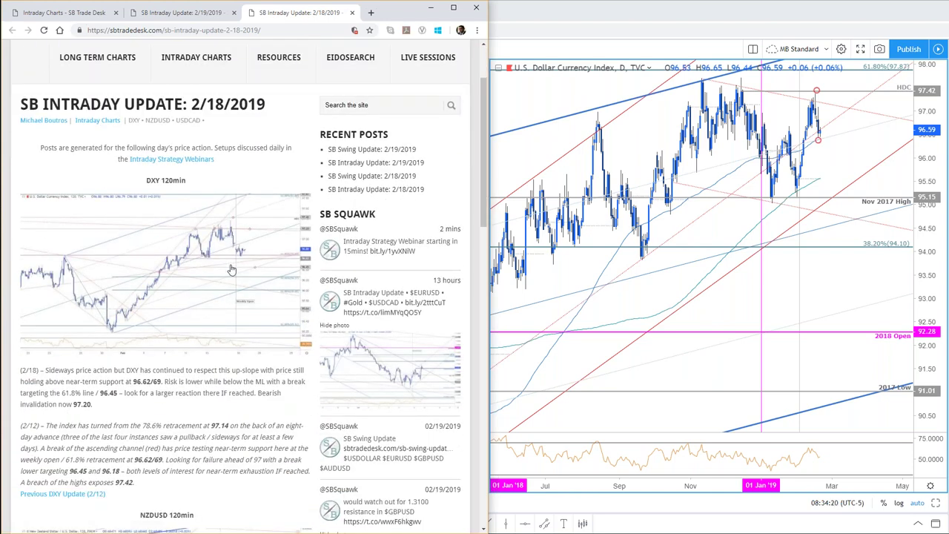
pyautogui.click(190, 331)
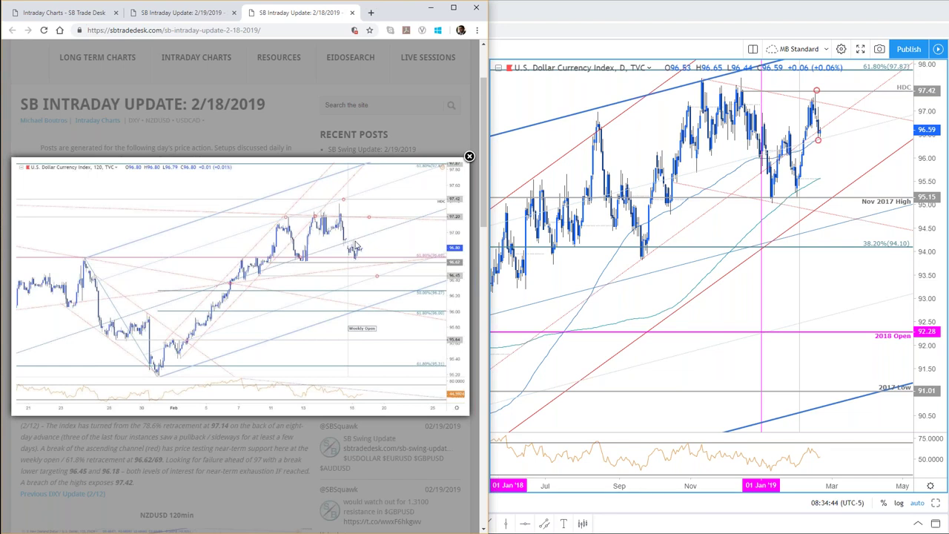
# - Examine the live daily U.S. Dollar Currency Index chart up close and over its wider history, then switch to the TradingView window
pyautogui.click(377, 279)
pyautogui.scroll(3, 766, 222)
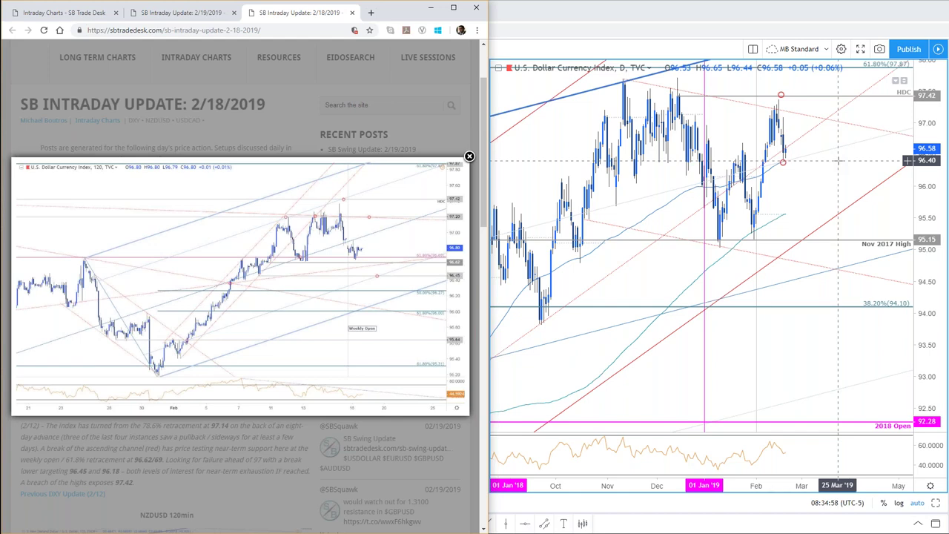
pyautogui.scroll(-4, 836, 182)
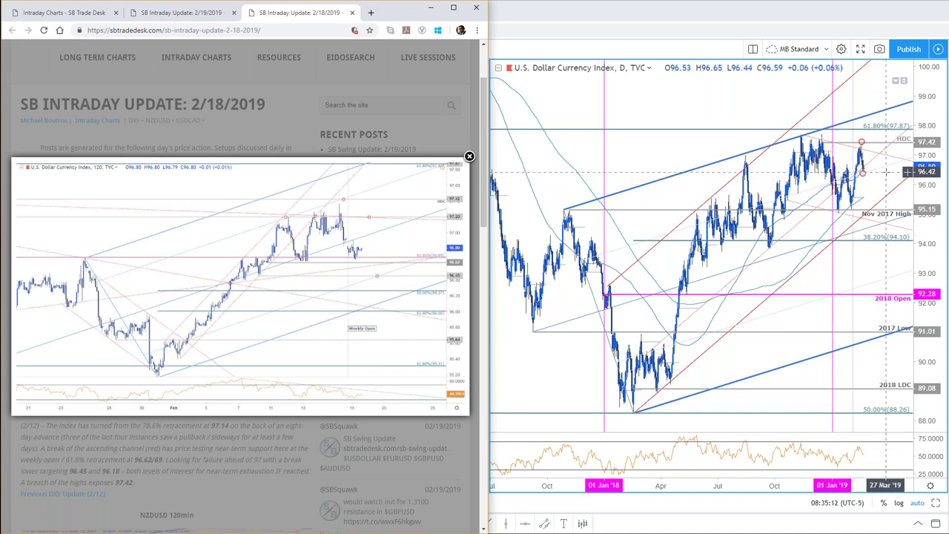
pyautogui.press('super+Up')
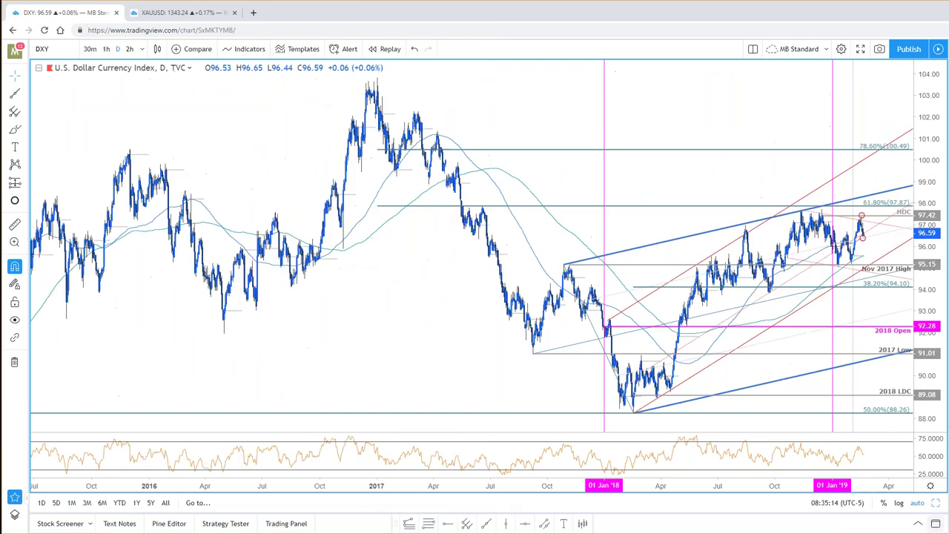
# - Restore the side-by-side chart layout and enlarge the 120-minute U.S. Dollar Currency Index chart for a closer view
pyautogui.click(936, 503)
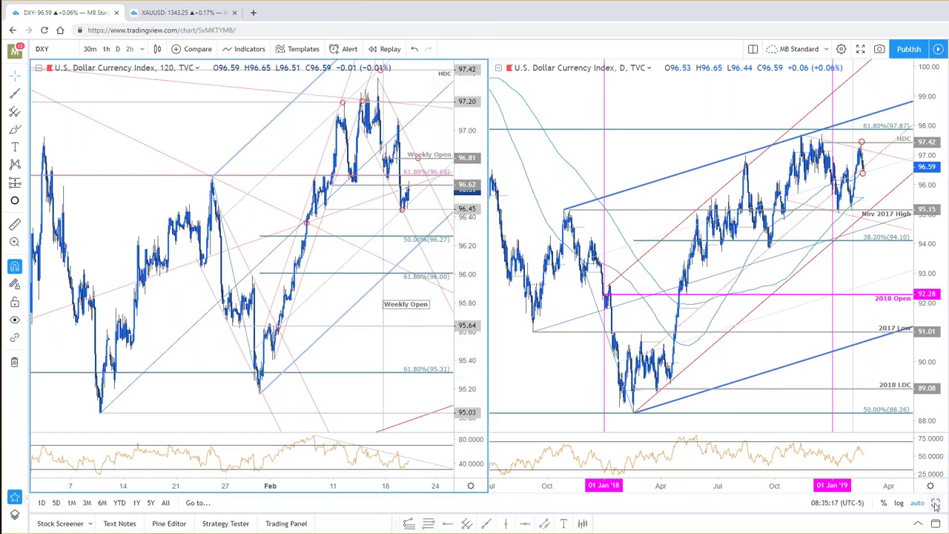
pyautogui.hotkey('alt', 'Return')
pyautogui.scroll(5, 776, 361)
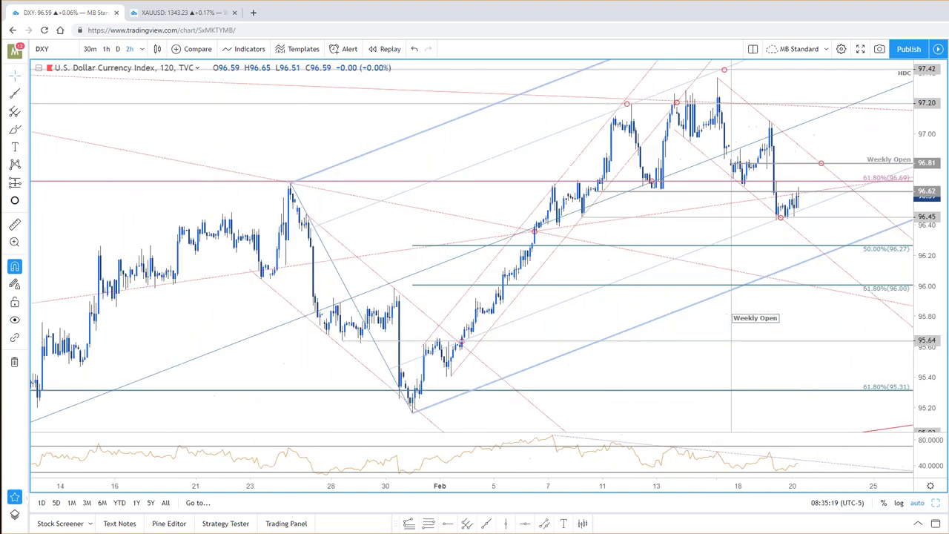
# - Compare the enlarged 2/18 update chart with the live 120-minute DXY chart, examining the recent decline and the longer price history
pyautogui.hotkey('alt', 'Tab')
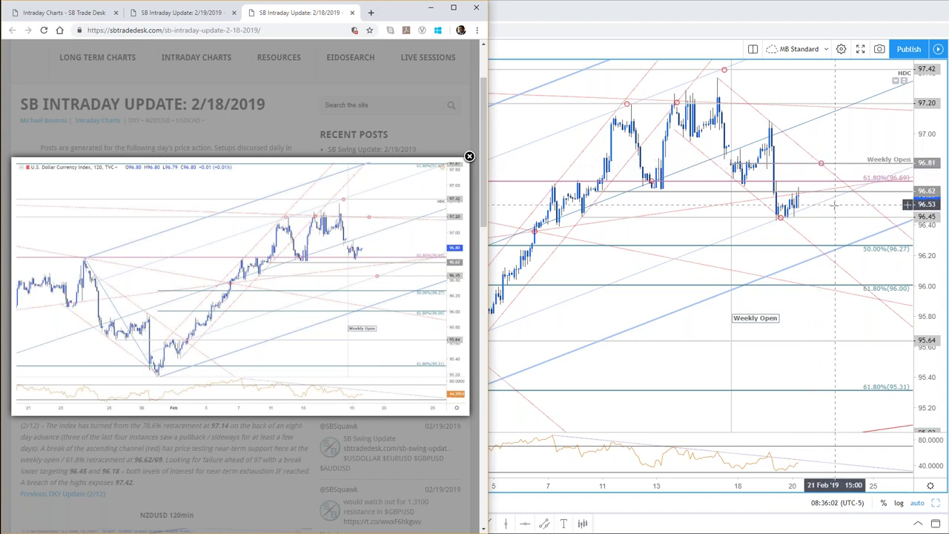
pyautogui.click(883, 152)
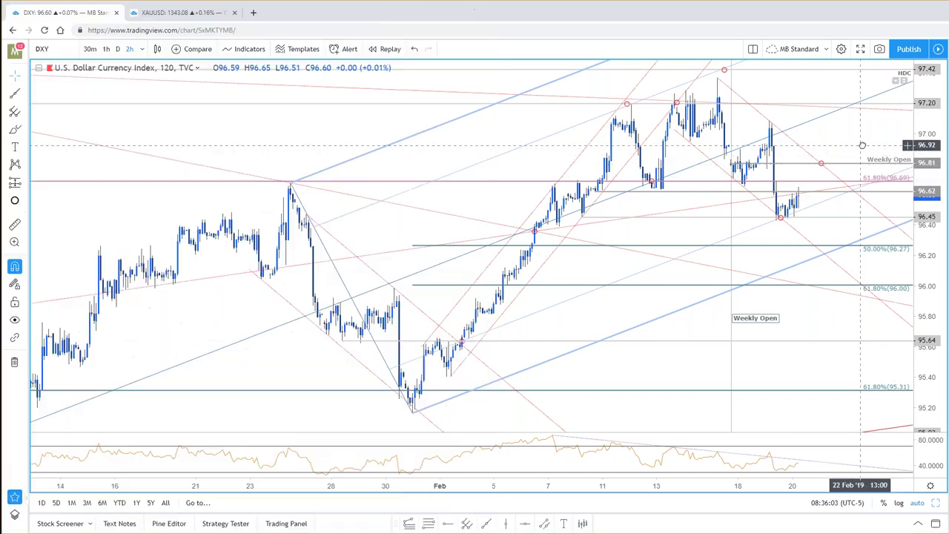
pyautogui.scroll(-10, 857, 141)
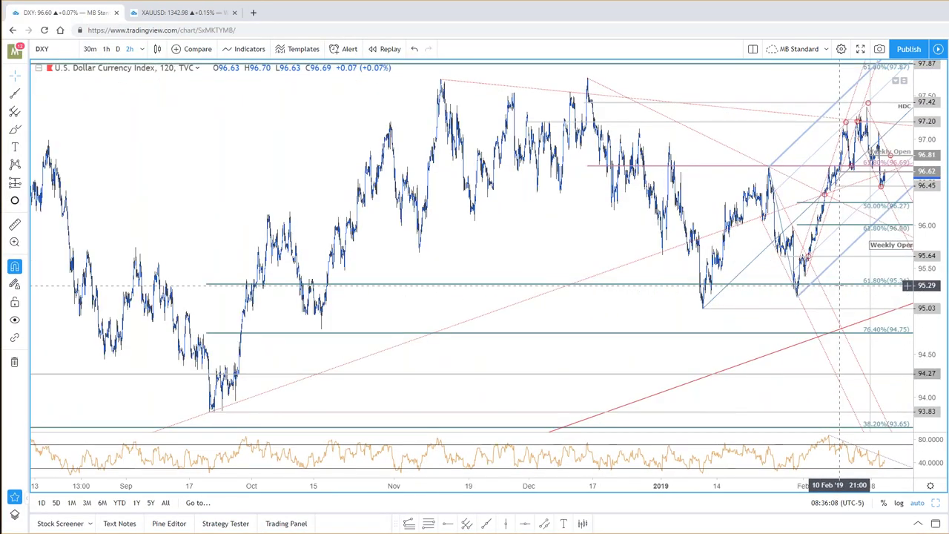
pyautogui.scroll(10, 840, 285)
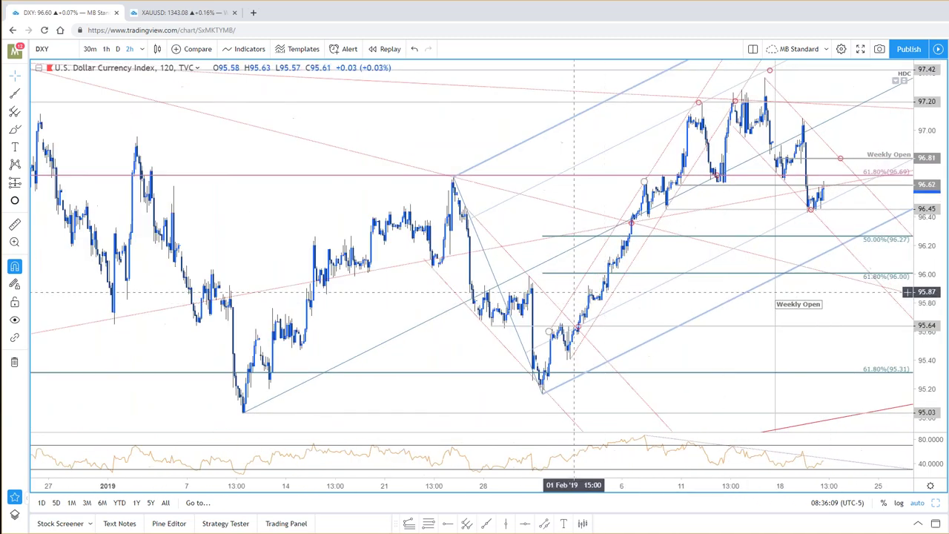
pyautogui.scroll(2, 573, 293)
pyautogui.scroll(2, 845, 186)
pyautogui.hscroll(4, 906, 142)
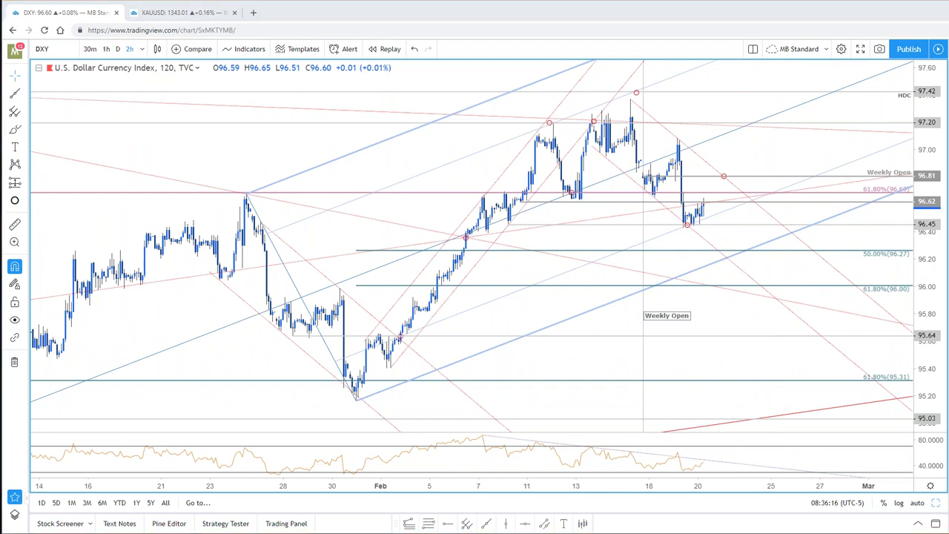
pyautogui.hotkey('alt', 'Tab')
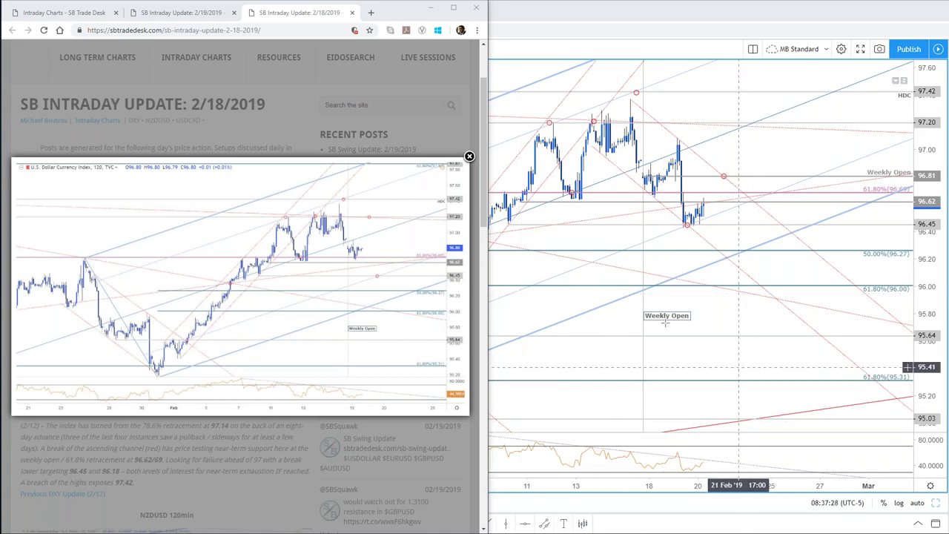
pyautogui.click(714, 322)
pyautogui.scroll(3, 713, 322)
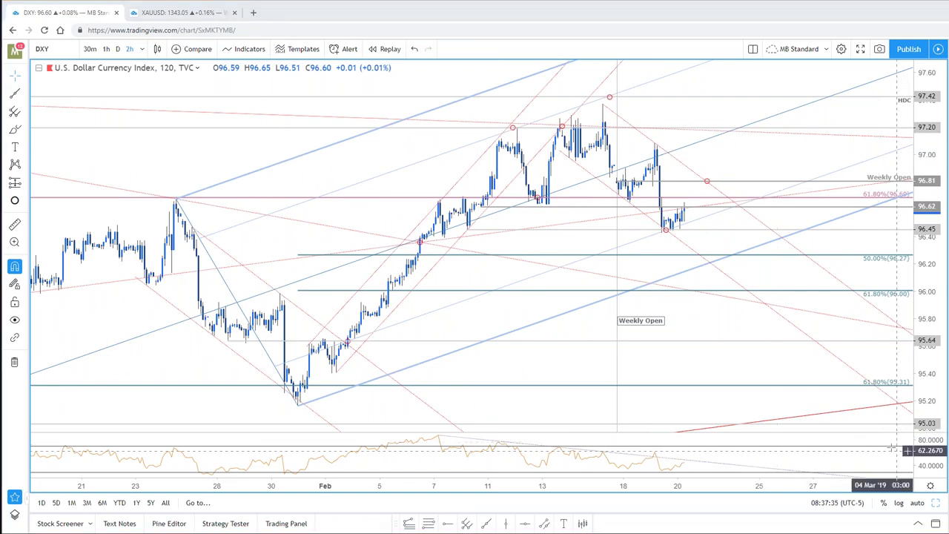
# - Switch from the 120-minute chart to the enlarged daily DXY chart and examine the 2018–2019 trend channel
pyautogui.click(935, 504)
pyautogui.click(936, 504)
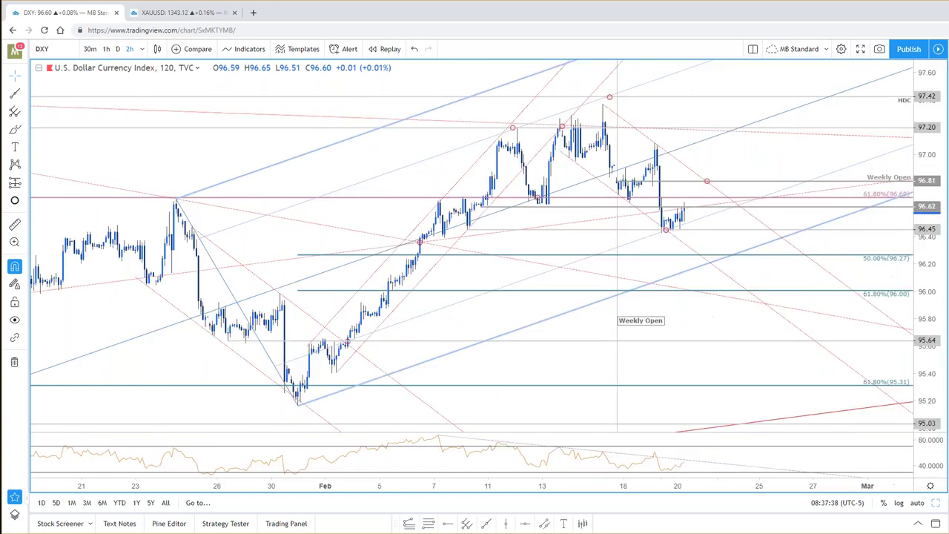
pyautogui.hotkey('alt', 'Return')
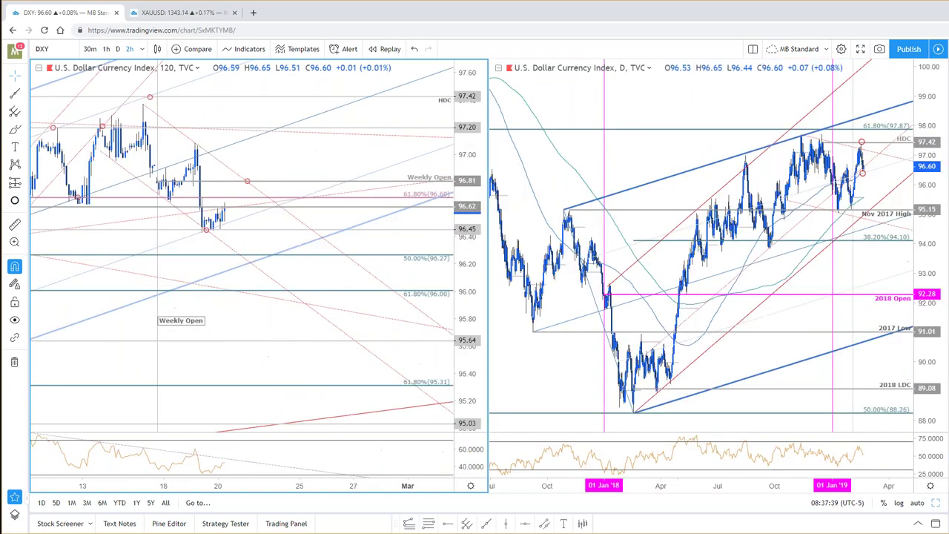
pyautogui.hotkey('alt', 'Return')
pyautogui.scroll(5, 820, 334)
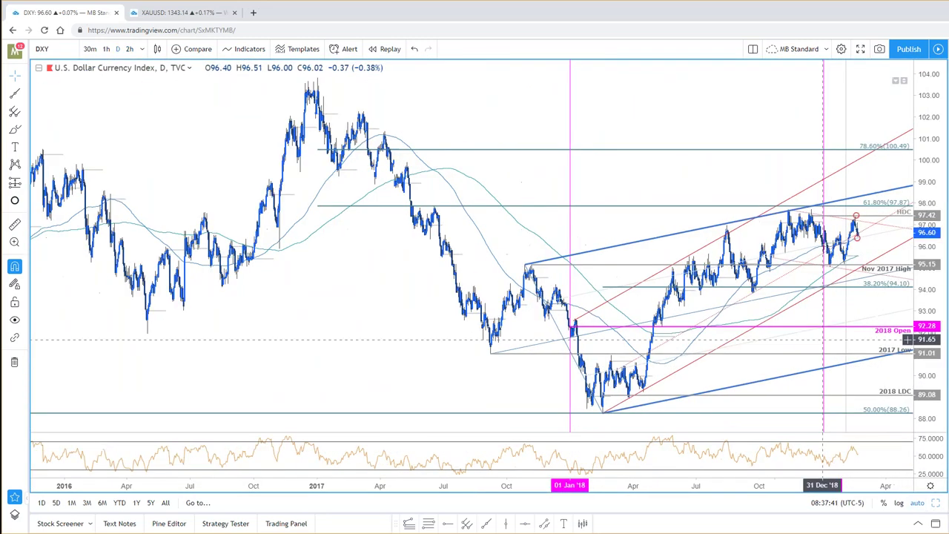
pyautogui.scroll(1, 819, 333)
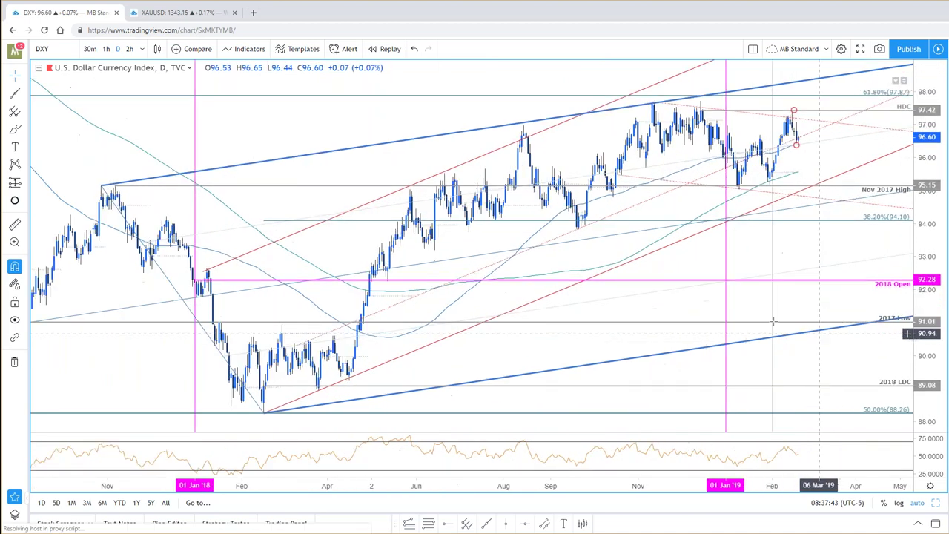
pyautogui.scroll(1, 341, 132)
pyautogui.scroll(-1, 342, 132)
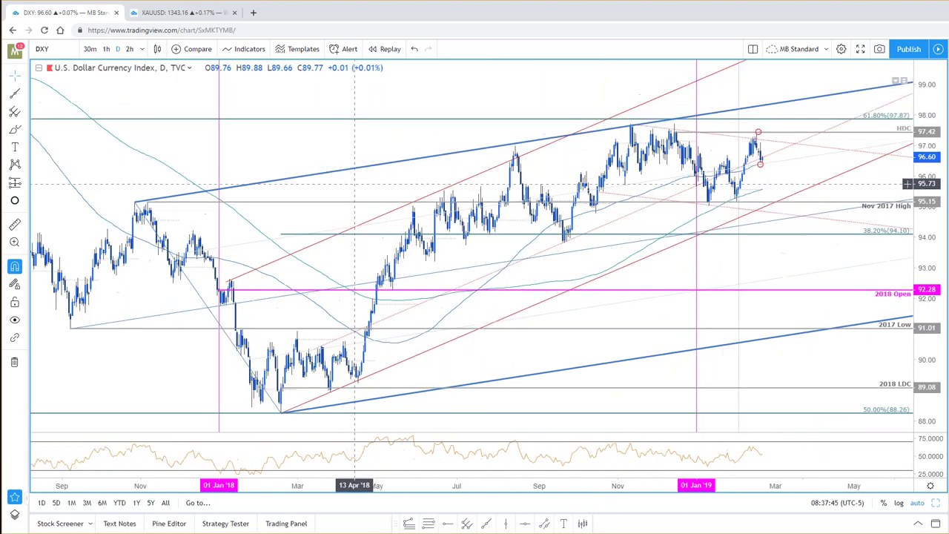
pyautogui.scroll(1, 862, 312)
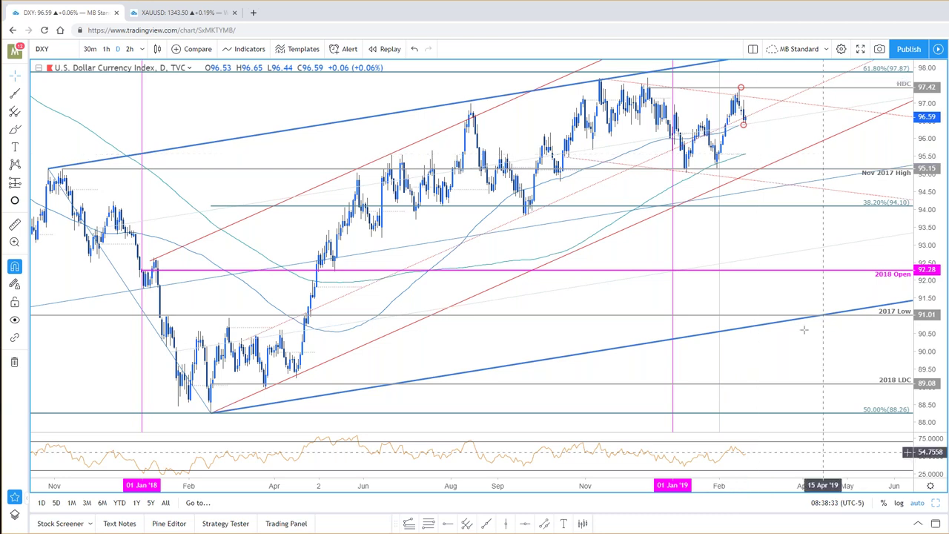
# - Add a parallel copy of the descending red trendline running from the mid-December 2018 high on the daily chart
pyautogui.hscroll(1, 790, 232)
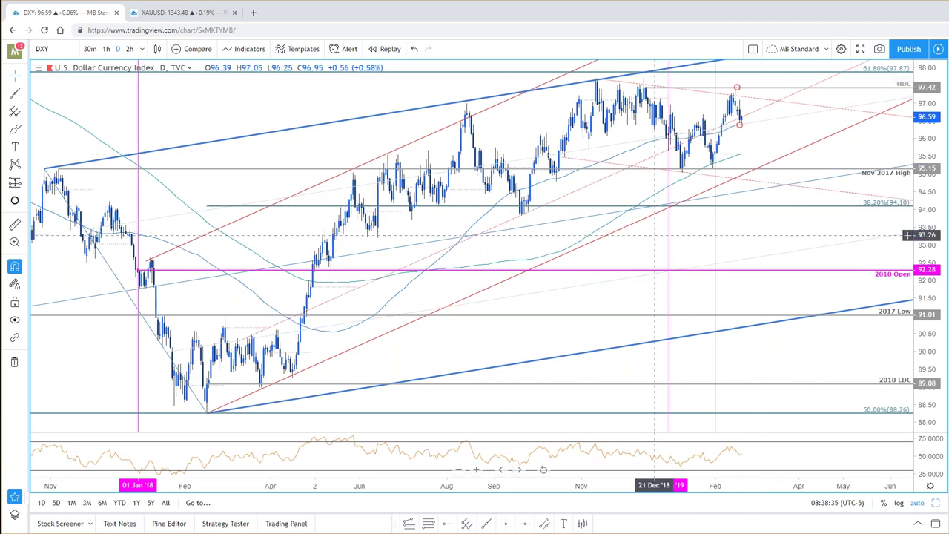
pyautogui.moveTo(708, 96); pyautogui.dragTo(714, 91)
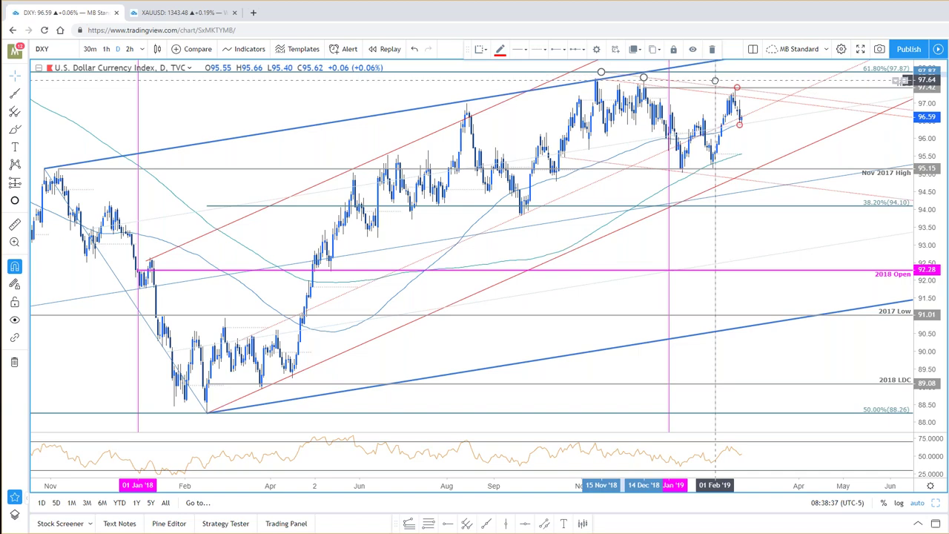
pyautogui.click(793, 130)
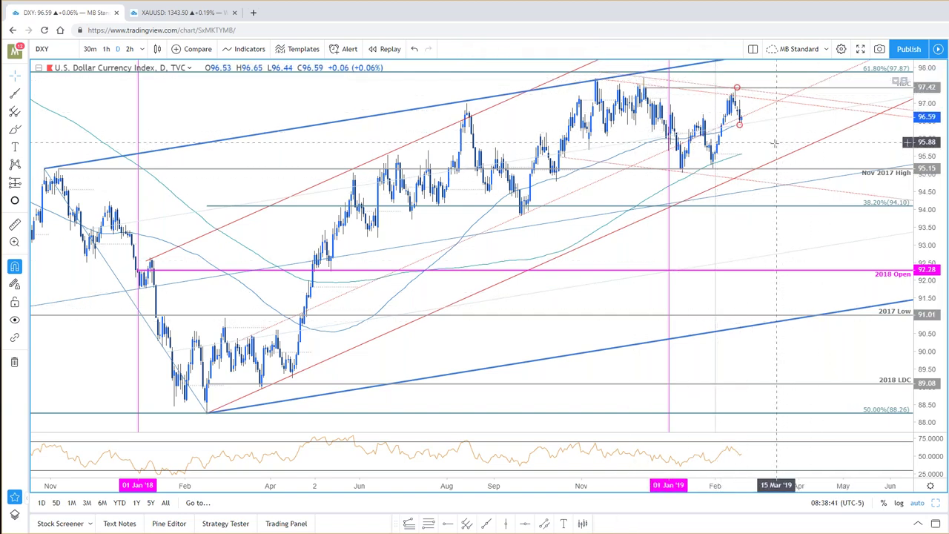
pyautogui.press('Right')
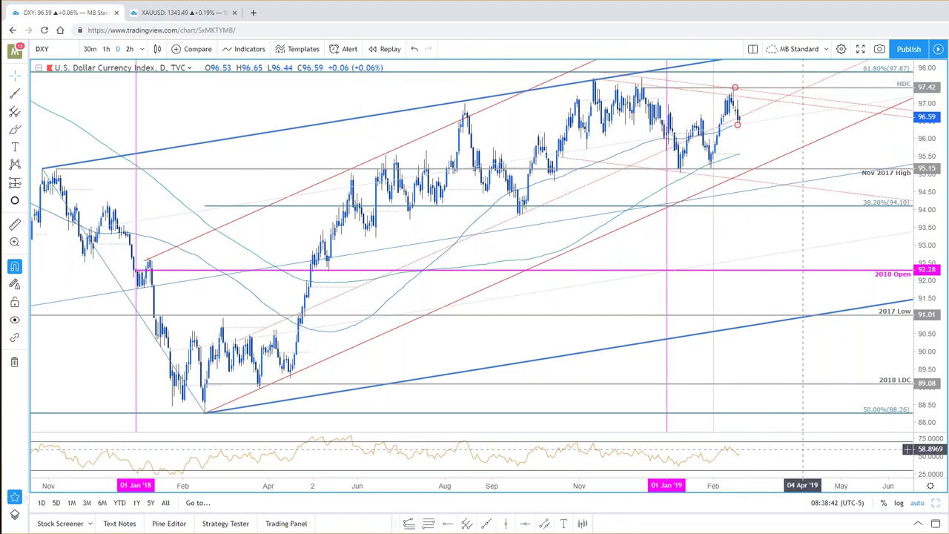
# - On the 120-minute chart, move the 97.42 circle marker to where the lower descending channel line meets the 50.00% (96.27) level
pyautogui.click(936, 503)
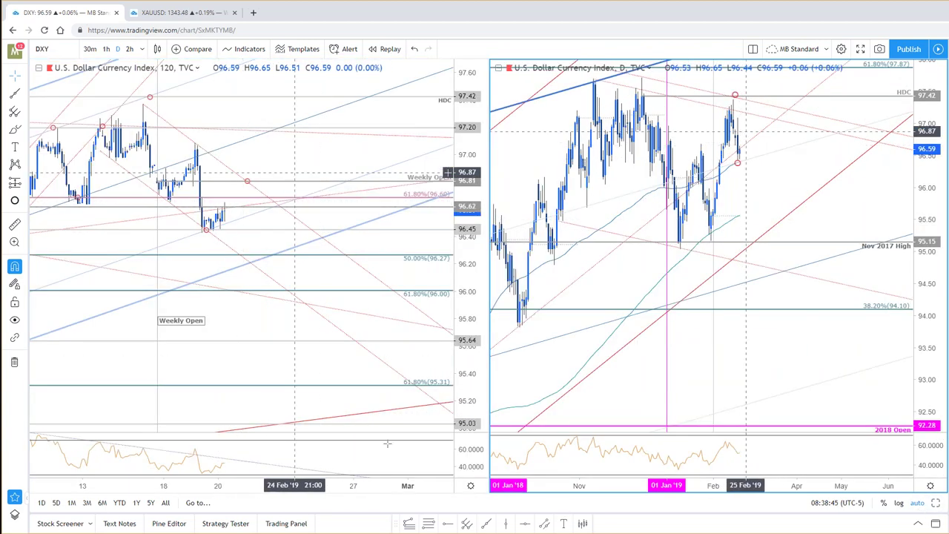
pyautogui.moveTo(350, 404); pyautogui.dragTo(438, 404)
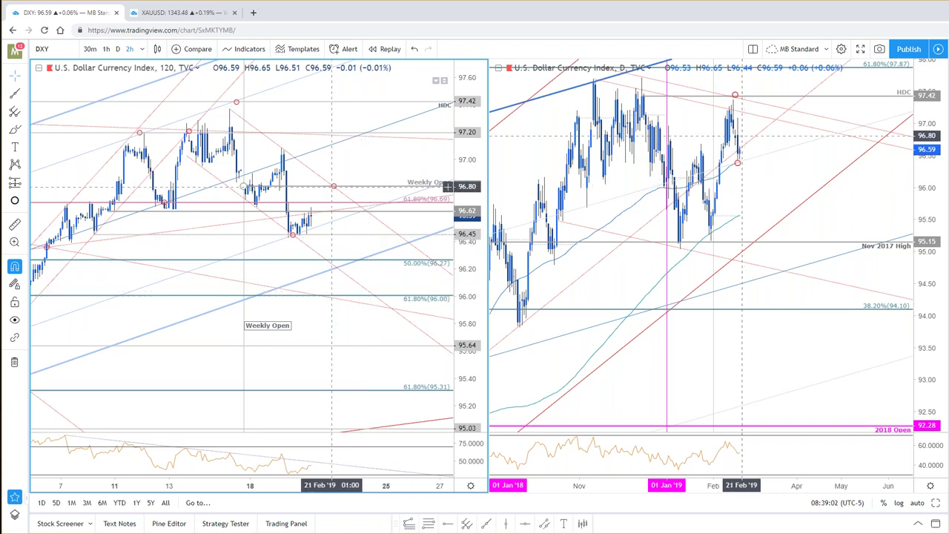
pyautogui.click(235, 102)
pyautogui.moveTo(236, 103)
pyautogui.mouseDown()
pyautogui.moveTo(316, 305)
pyautogui.moveTo(314, 260)
pyautogui.moveTo(326, 260)
pyautogui.moveTo(375, 304)
pyautogui.moveTo(356, 279)
pyautogui.moveTo(370, 311)
pyautogui.moveTo(358, 280)
pyautogui.moveTo(358, 293)
pyautogui.moveTo(382, 293)
pyautogui.moveTo(396, 316)
pyautogui.mouseUp()
pyautogui.press('Delete')
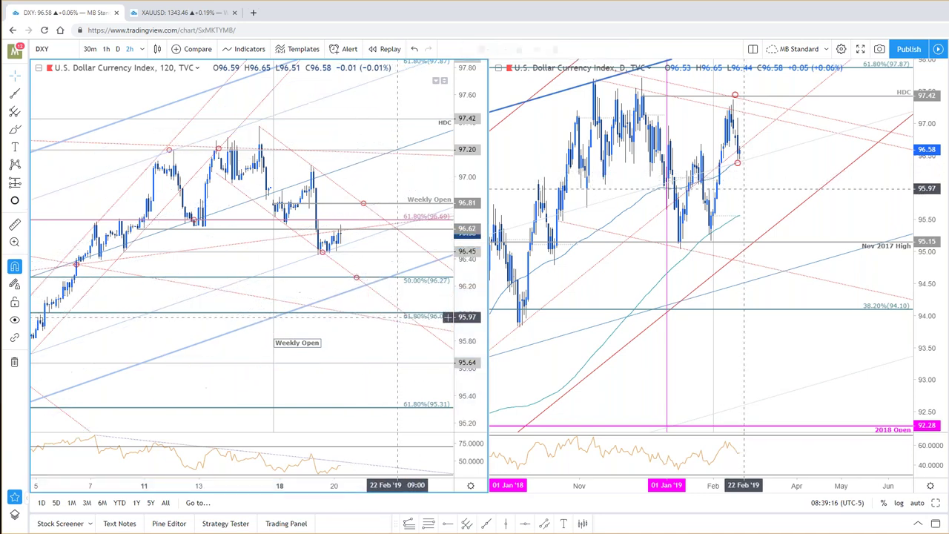
# - Copy the circle marker to the lower channel line's crossing of the 61.80% (96.00) level and enlarge the 120-minute chart
pyautogui.moveTo(357, 279)
pyautogui.mouseDown()
pyautogui.moveTo(360, 297)
pyautogui.moveTo(390, 315)
pyautogui.mouseUp()
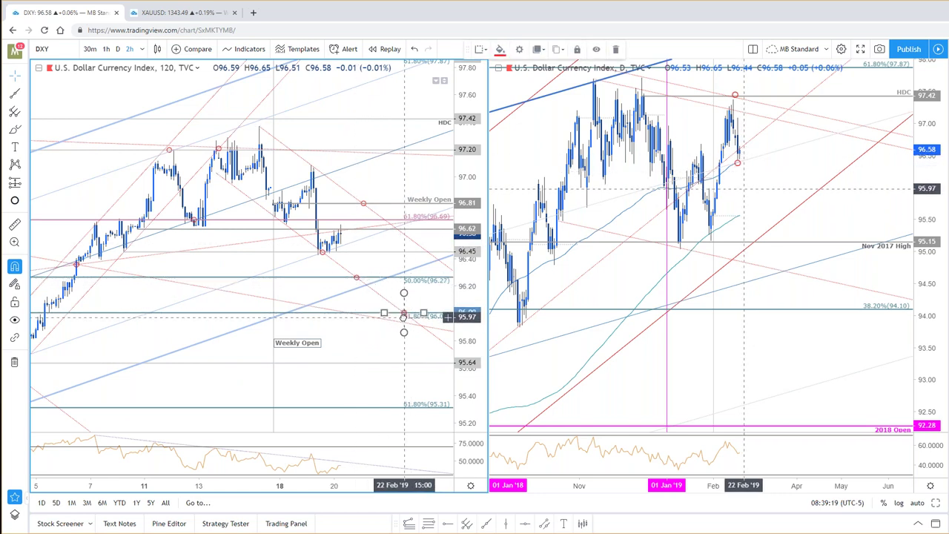
pyautogui.press('Delete')
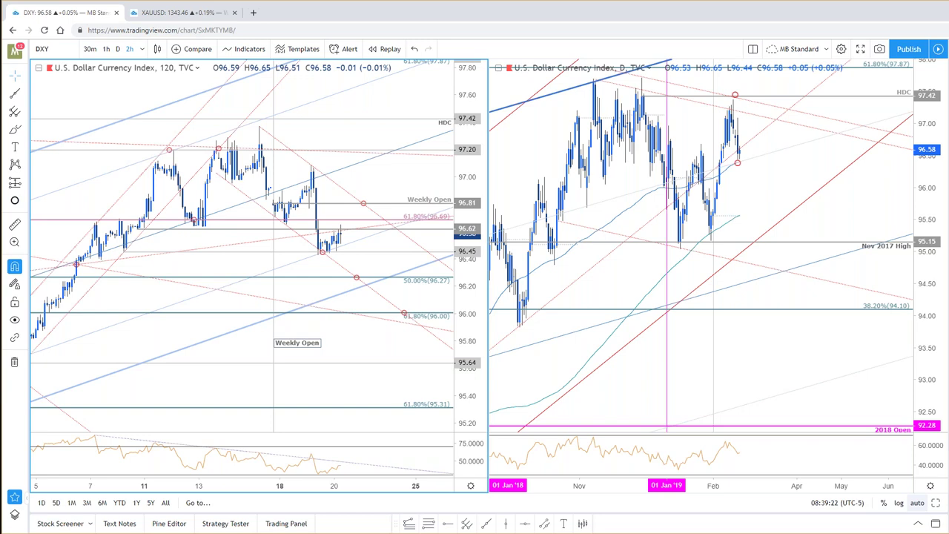
pyautogui.click(936, 502)
pyautogui.moveTo(674, 263); pyautogui.dragTo(595, 240)
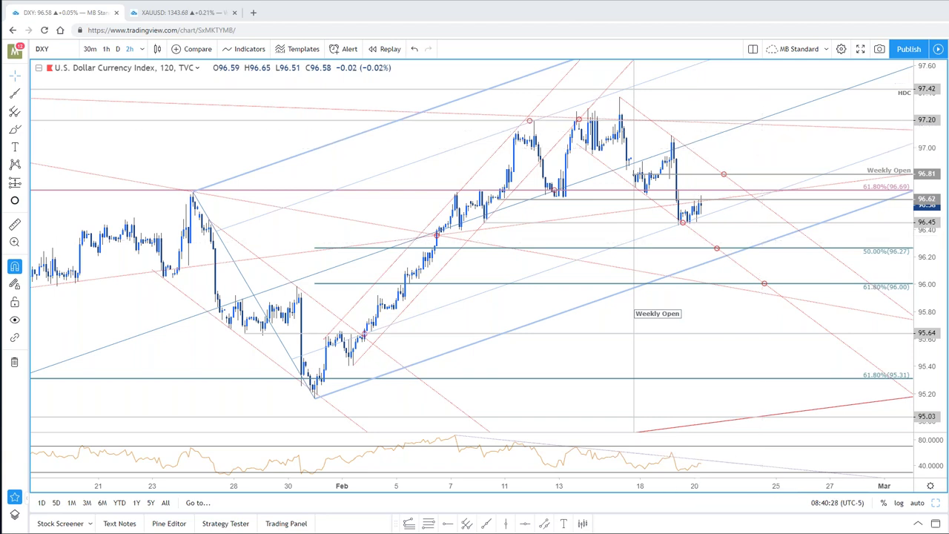
# - Switch to the 2/19/2019 intraday update, view its EURUSD Weekly chart enlarged, and return to the TradingView charts
pyautogui.hotkey('alt', 'Tab')
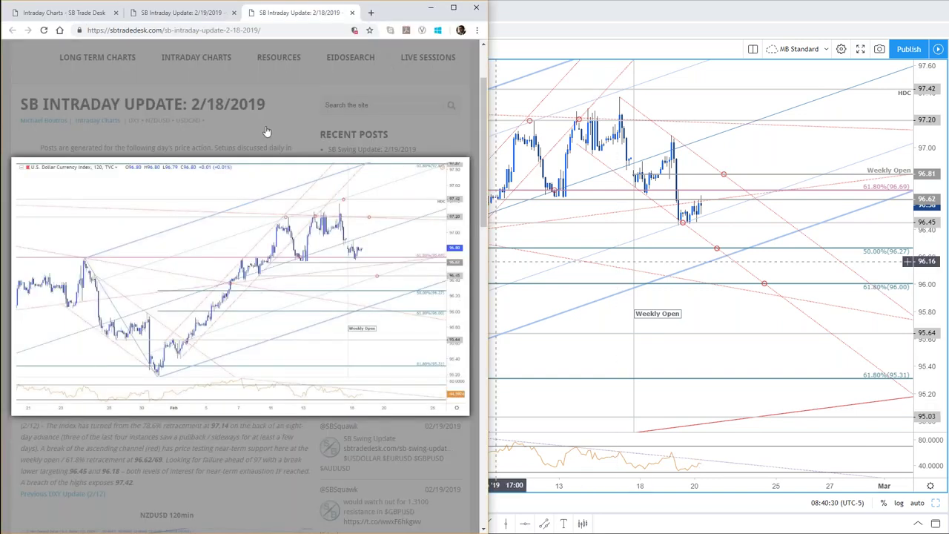
pyautogui.click(249, 227)
pyautogui.hotkey('ctrl', 'shift', 'Tab')
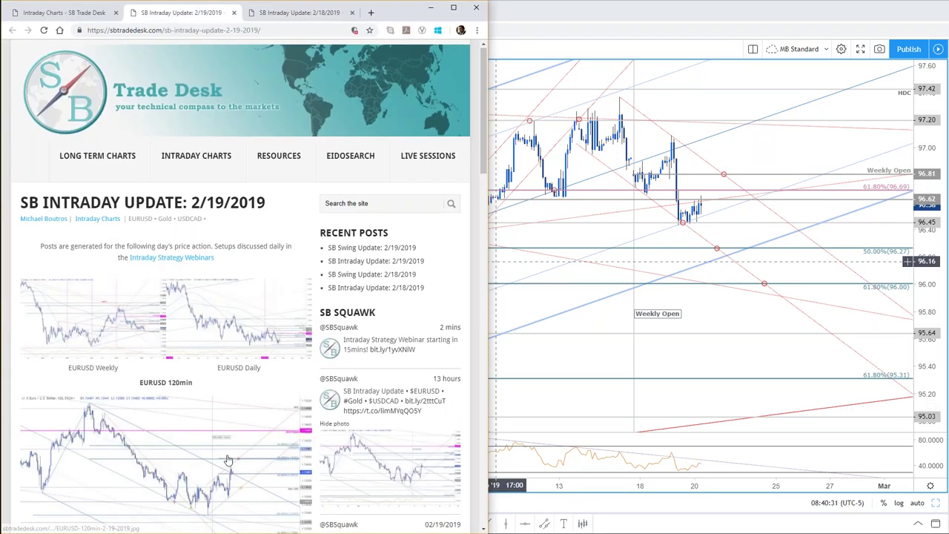
pyautogui.scroll(-2, 165, 255)
pyautogui.click(115, 245)
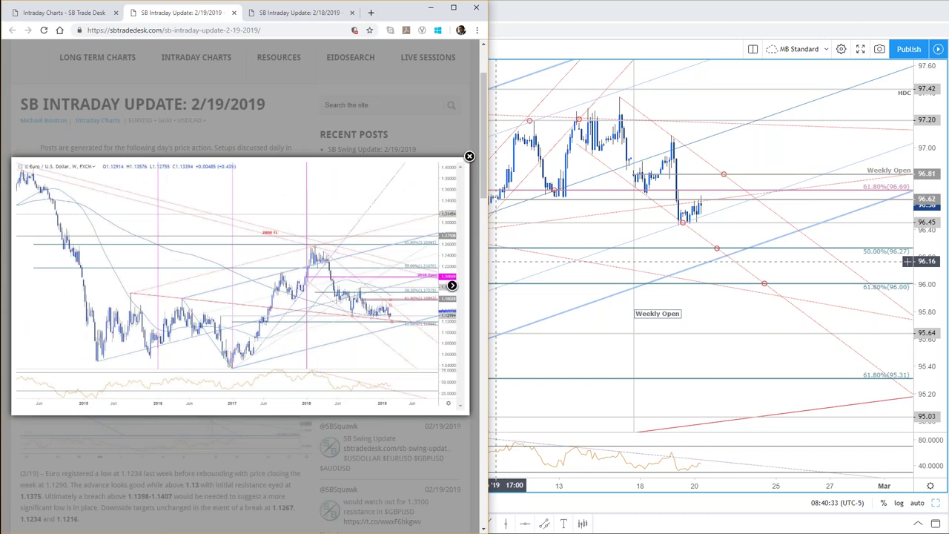
pyautogui.click(710, 109)
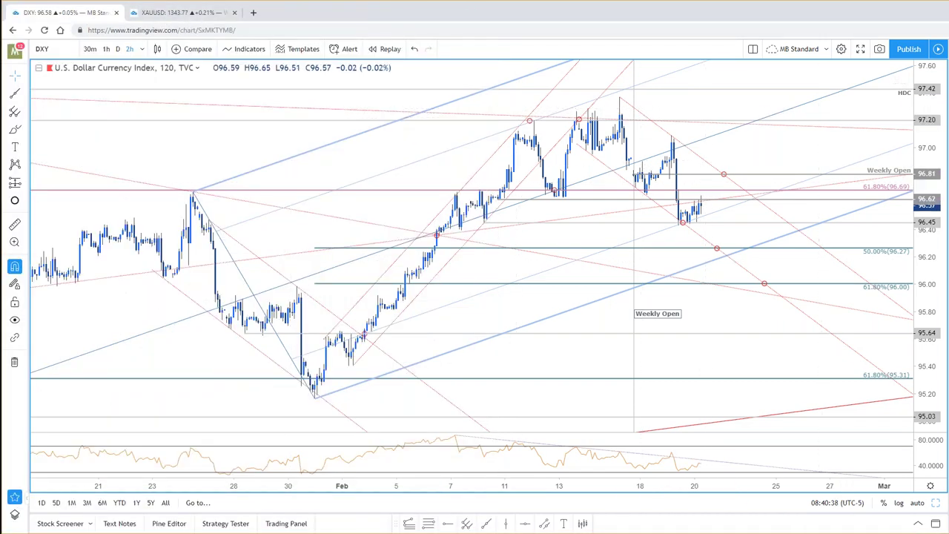
# - Change the MB Standard and Weekly Charts layouts to EURUSD and frame the weekly price action from 2014 onward
pyautogui.press('Down')
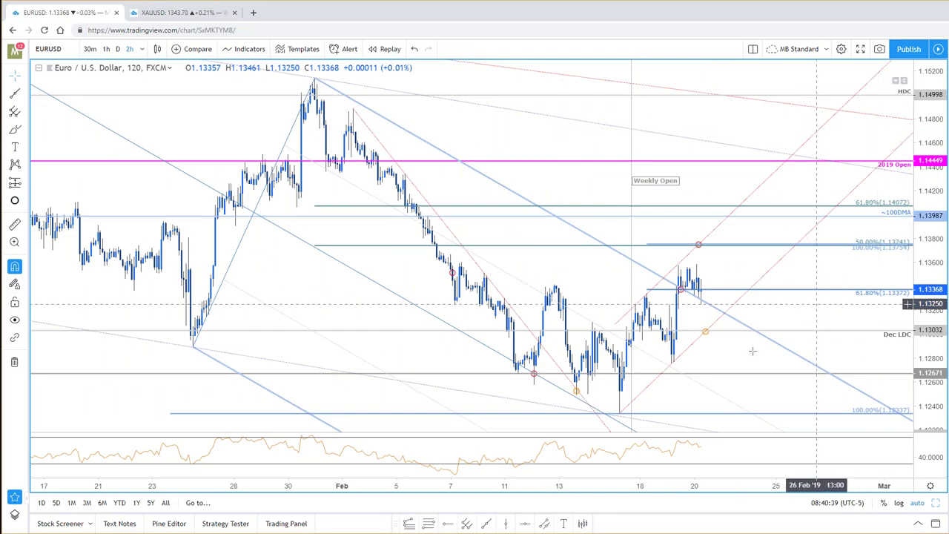
pyautogui.hotkey('ctrl', 'Tab')
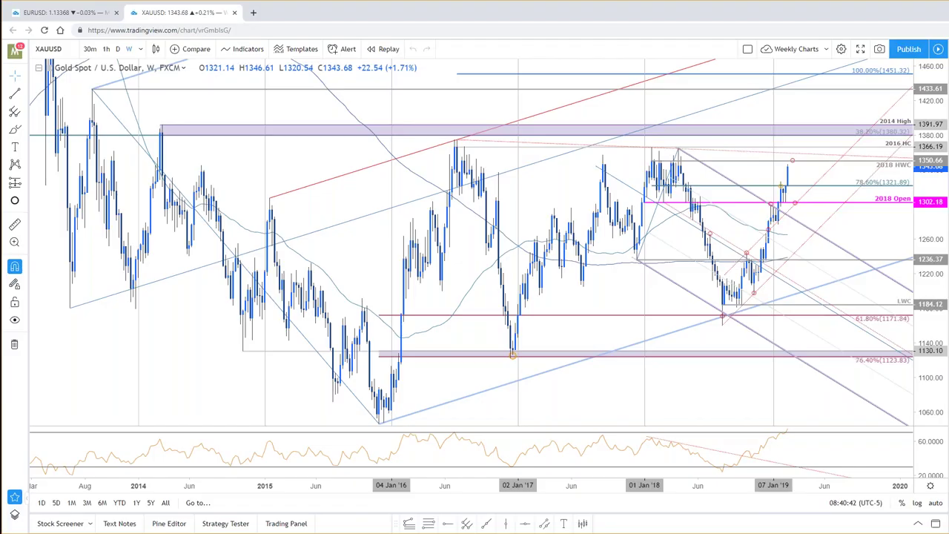
pyautogui.press('Up')
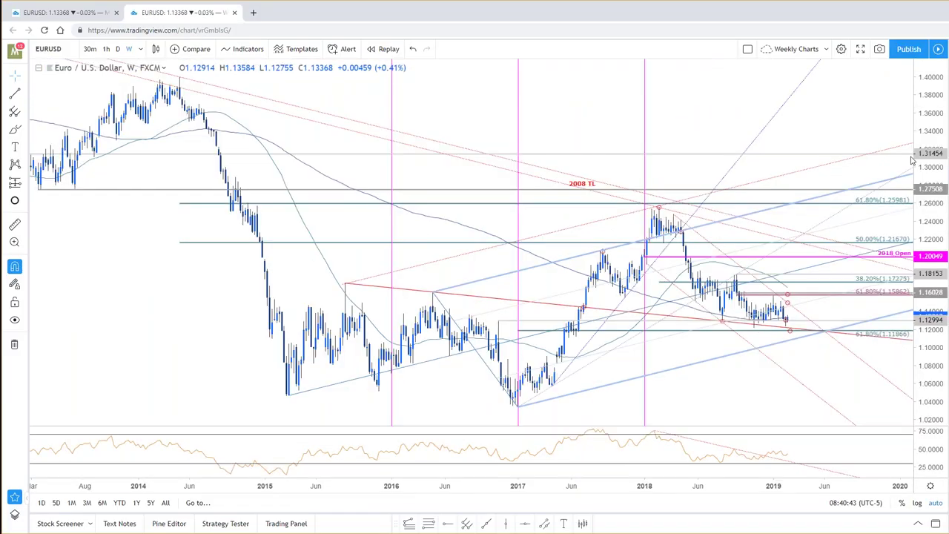
pyautogui.scroll(-2, 771, 222)
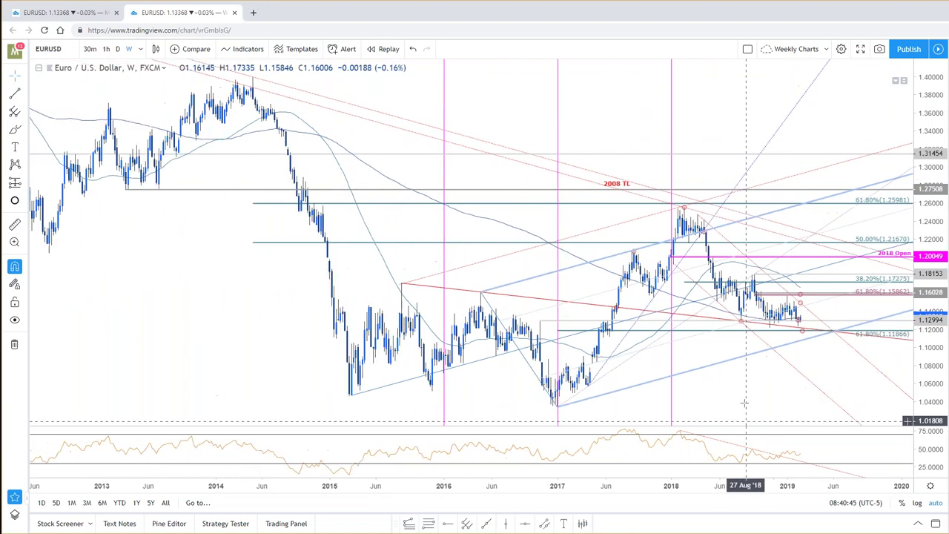
pyautogui.scroll(1, 760, 390)
pyautogui.moveTo(767, 394); pyautogui.dragTo(650, 412)
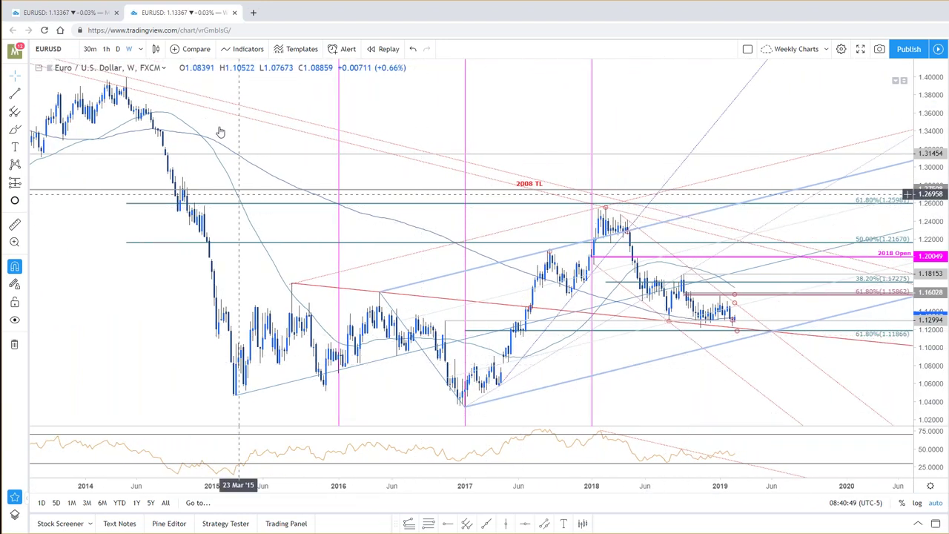
# - Show the weekly EURUSD chart as a Line, examine the 2008 trendline over the full history, and return the chart to Candles
pyautogui.click(157, 51)
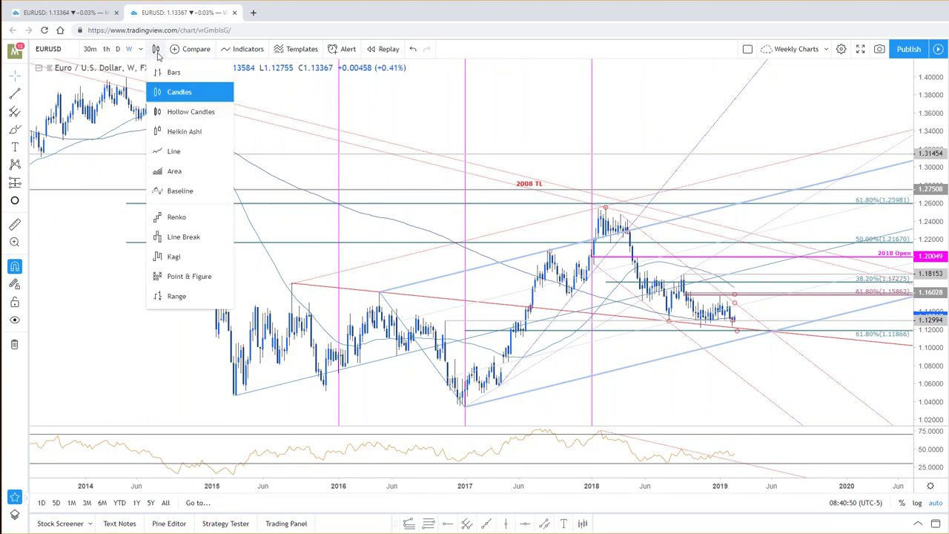
pyautogui.click(162, 154)
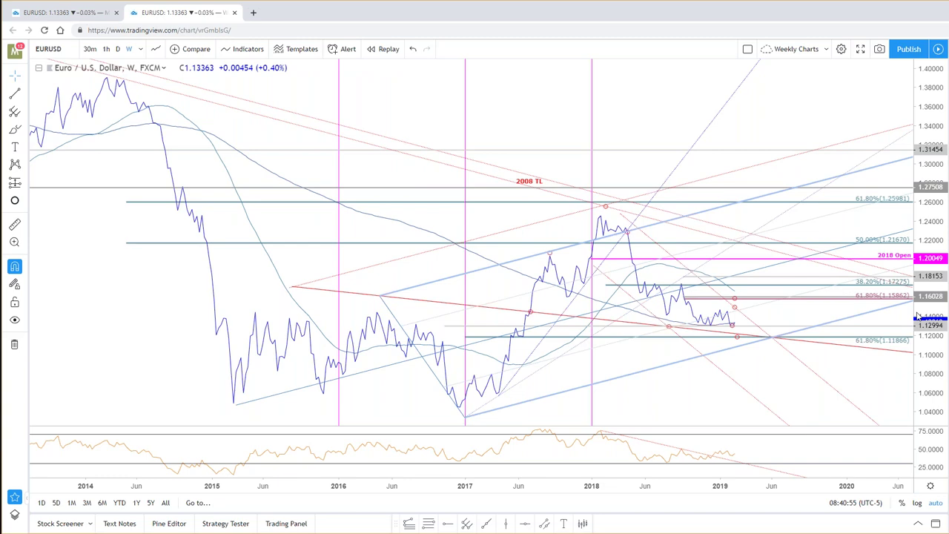
pyautogui.scroll(-2, 650, 343)
pyautogui.scroll(-5, 650, 342)
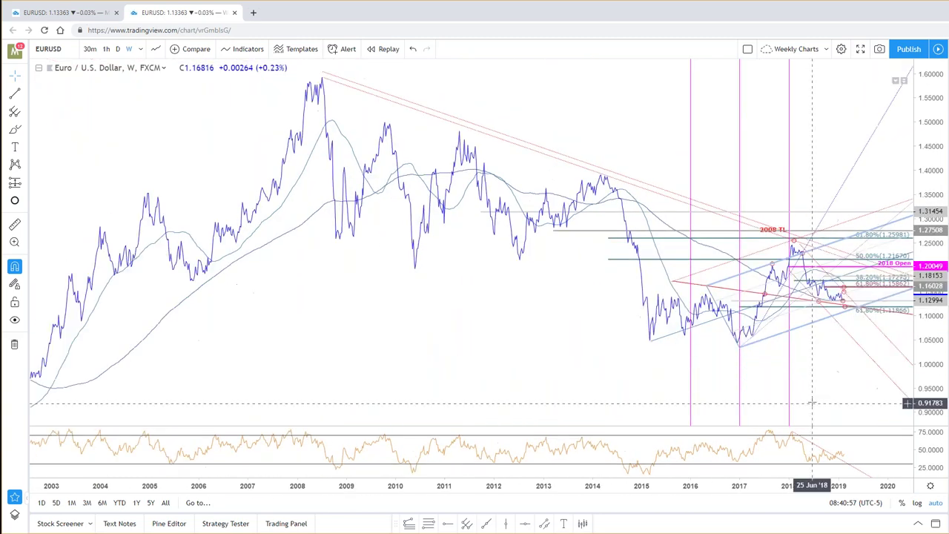
pyautogui.scroll(5, 812, 401)
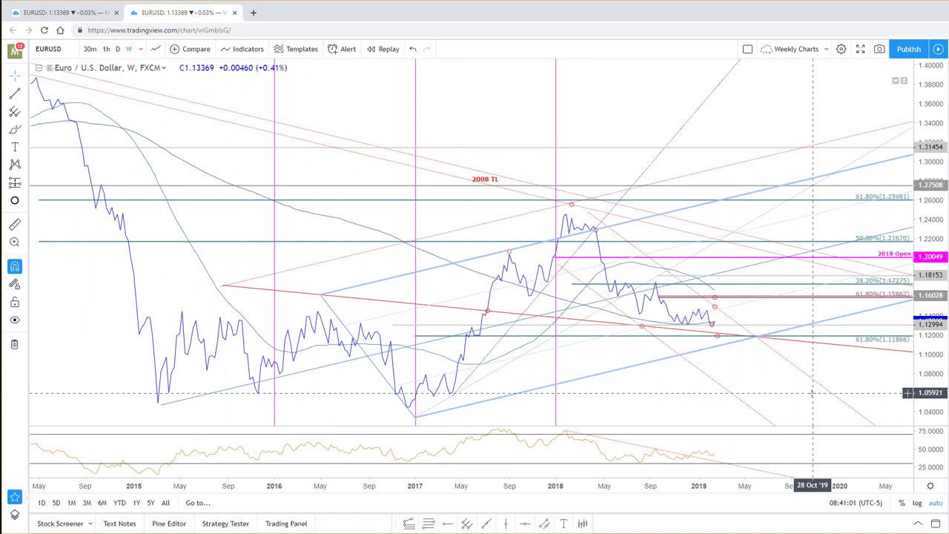
pyautogui.scroll(1, 812, 393)
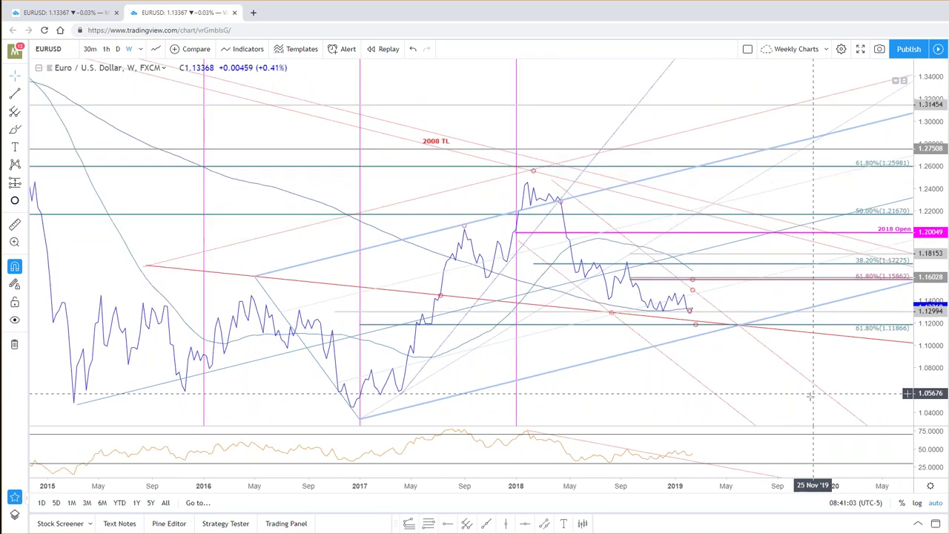
pyautogui.click(156, 49)
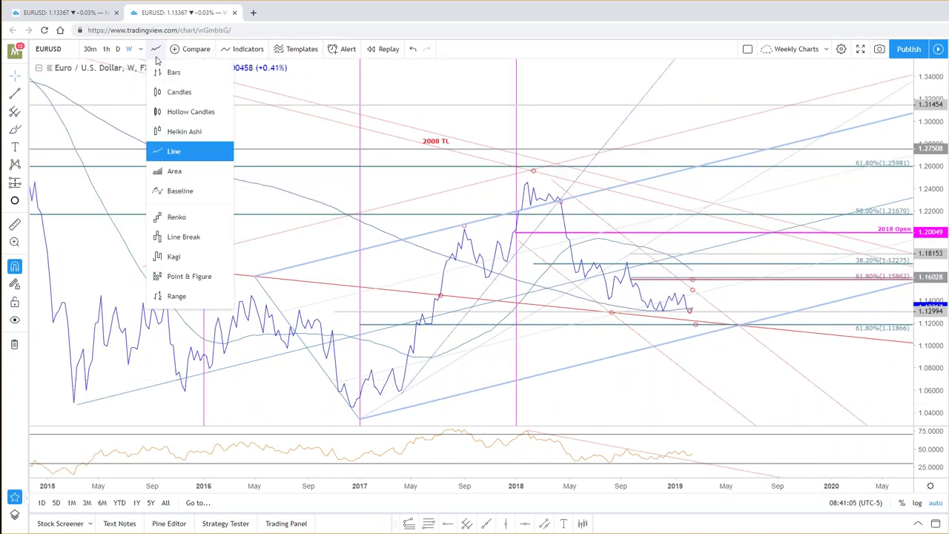
pyautogui.click(176, 94)
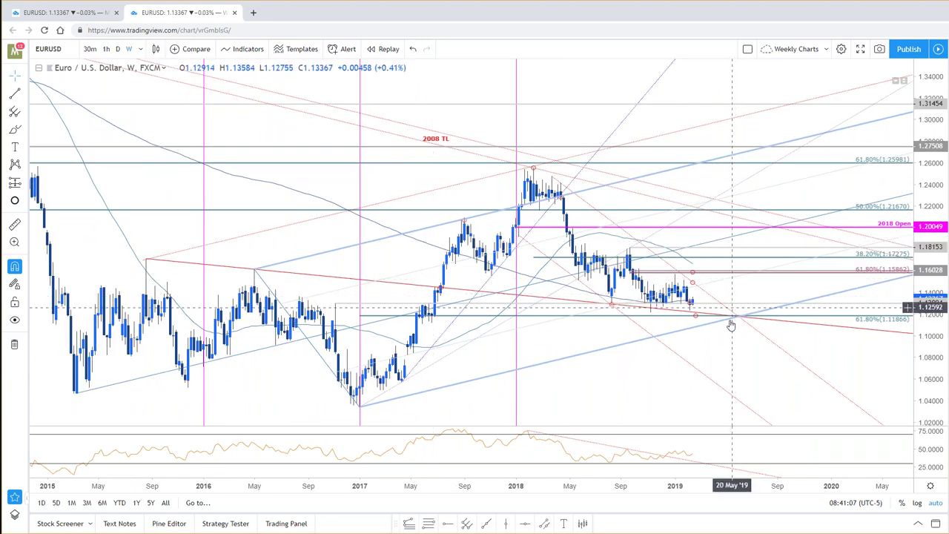
# - Change the weekly EURUSD chart style to Line and frame the price action from mid-2017 onward
pyautogui.scroll(1, 660, 333)
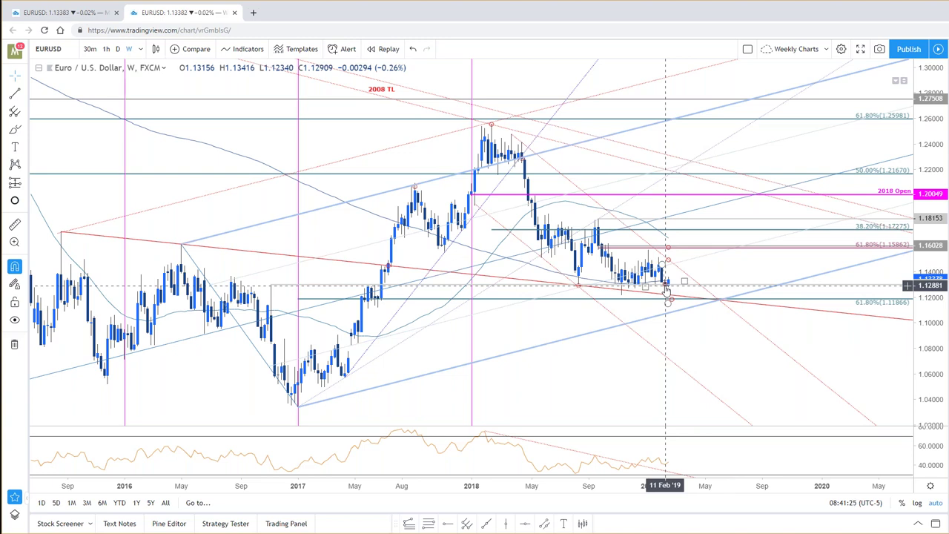
pyautogui.click(155, 49)
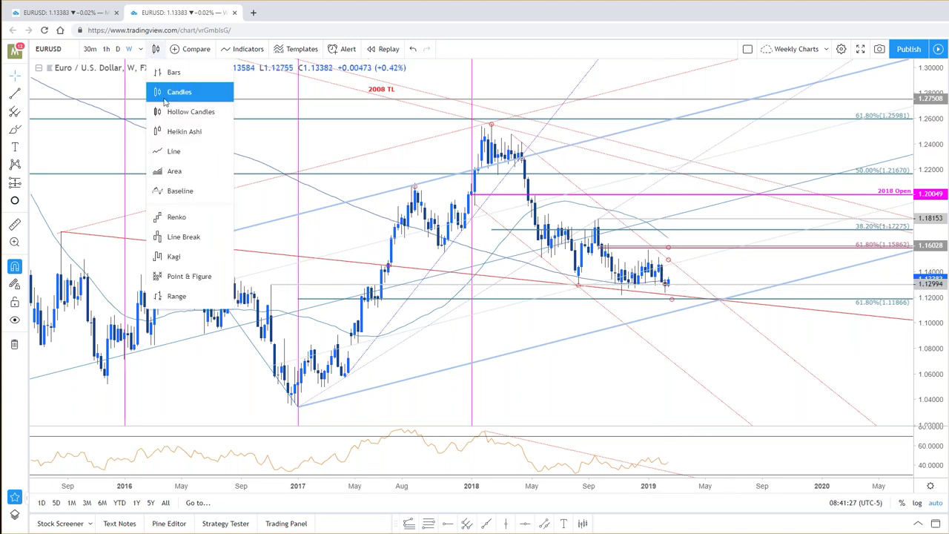
pyautogui.click(174, 151)
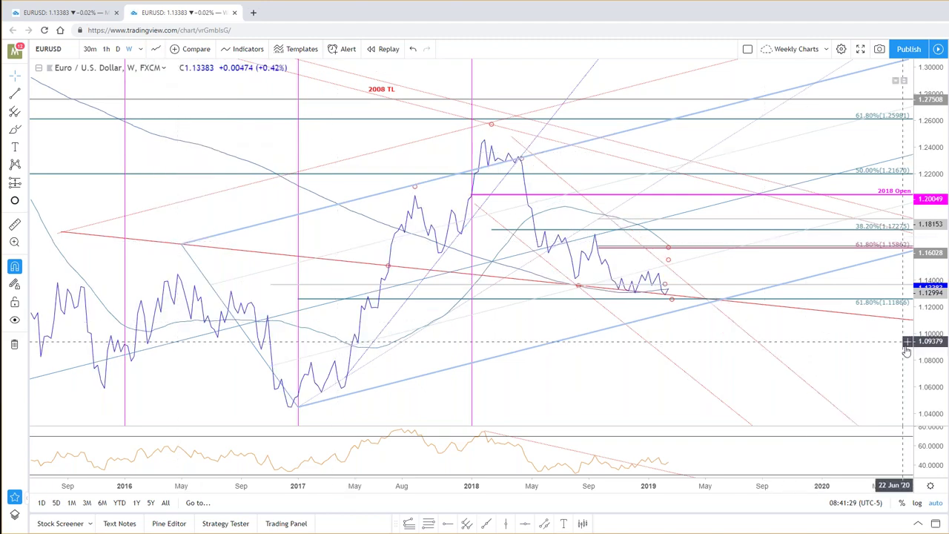
pyautogui.scroll(-2, 711, 336)
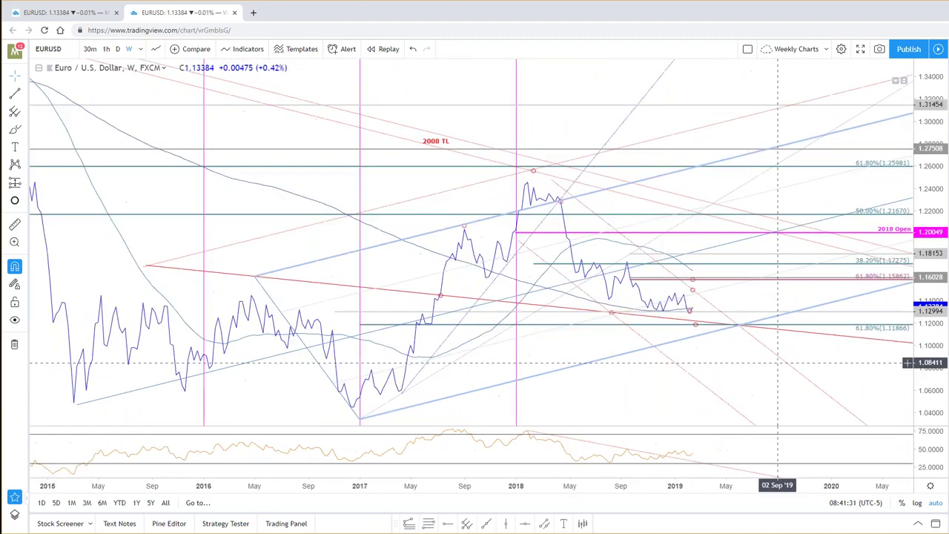
pyautogui.moveTo(926, 319); pyautogui.dragTo(926, 281)
pyautogui.moveTo(722, 319); pyautogui.dragTo(775, 245)
pyautogui.scroll(3, 788, 322)
# - Reposition the circle marker near the latest price onto the 11 Feb '19 weekly close on the line chart
pyautogui.click(575, 281)
pyautogui.moveTo(585, 294); pyautogui.dragTo(608, 295)
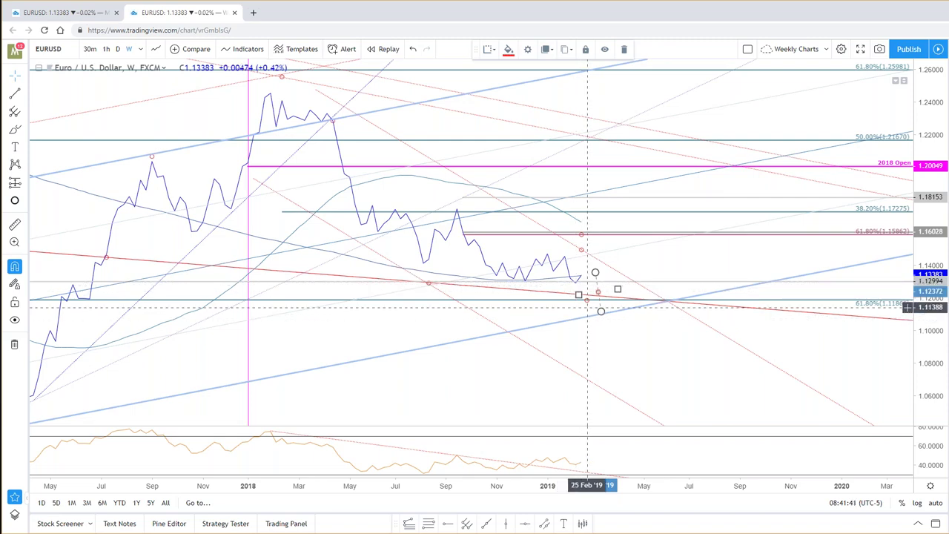
pyautogui.moveTo(598, 292); pyautogui.dragTo(582, 284)
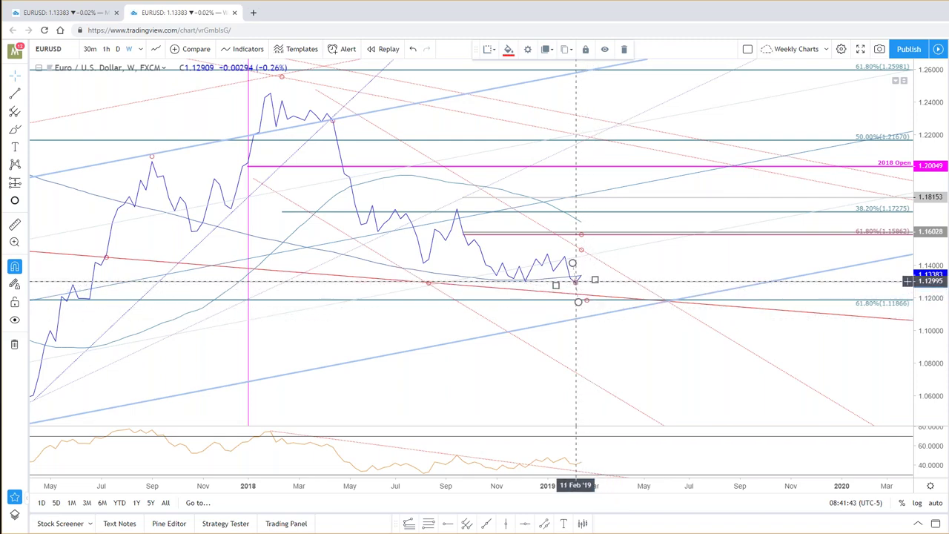
# - Review the weekly closes around the moved marker and set the EURUSD chart style back to Candles
pyautogui.scroll(-2, 678, 376)
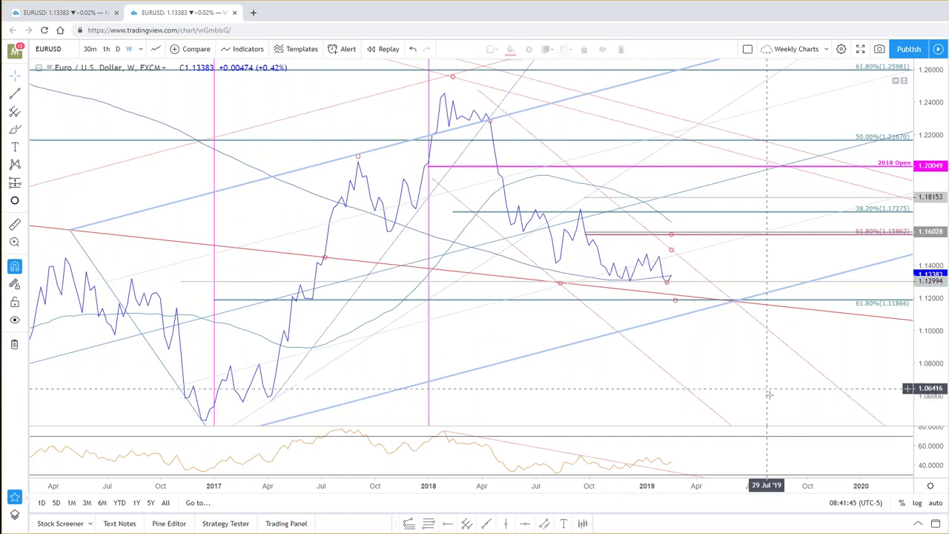
pyautogui.scroll(1, 766, 399)
pyautogui.scroll(1, 771, 394)
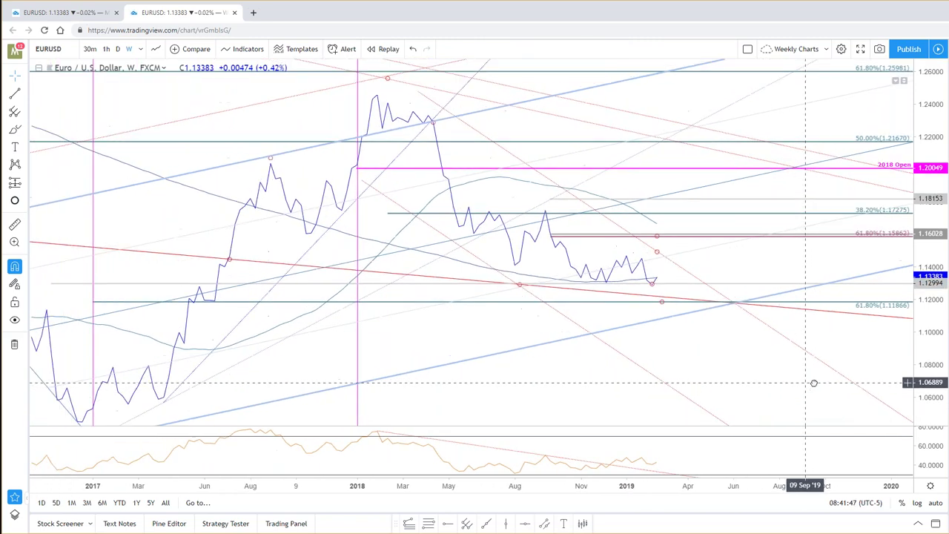
pyautogui.scroll(-1, 825, 386)
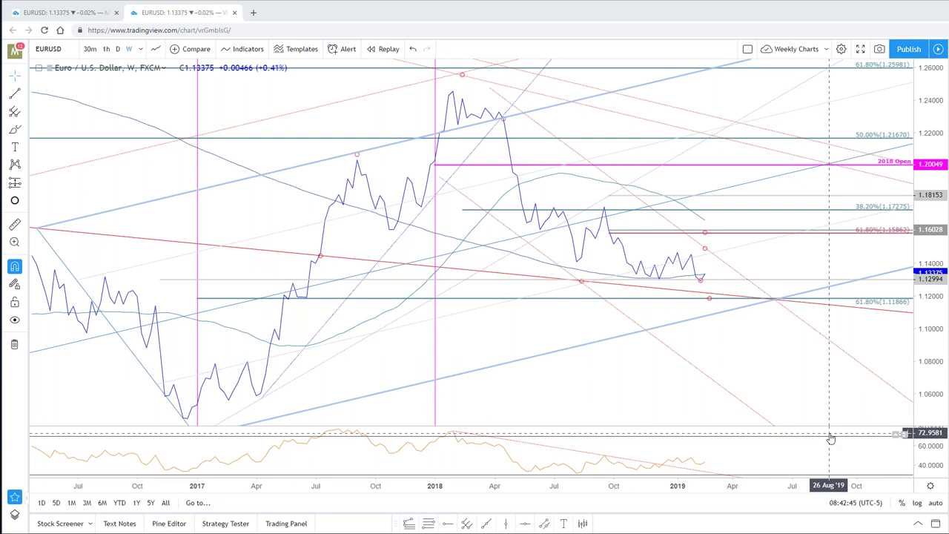
pyautogui.moveTo(342, 117); pyautogui.dragTo(329, 123)
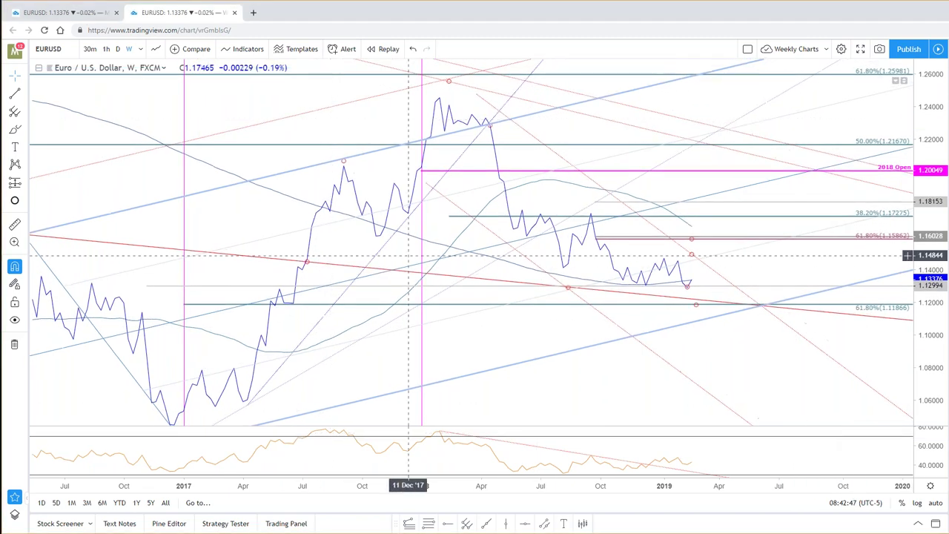
pyautogui.click(156, 49)
pyautogui.click(182, 93)
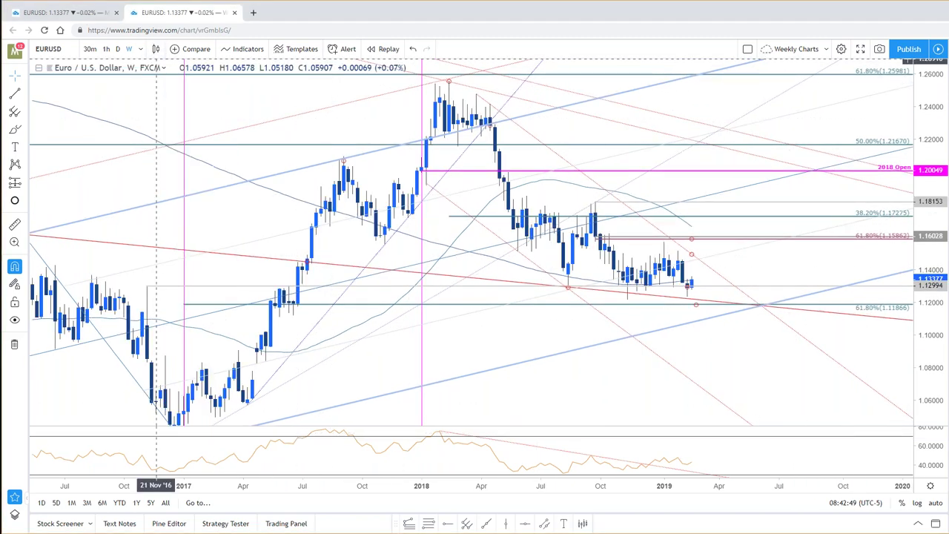
# - Examine the weekly EURUSD candles from 2015 onward against the trendlines, moving averages and Fibonacci levels
pyautogui.scroll(-1, 731, 336)
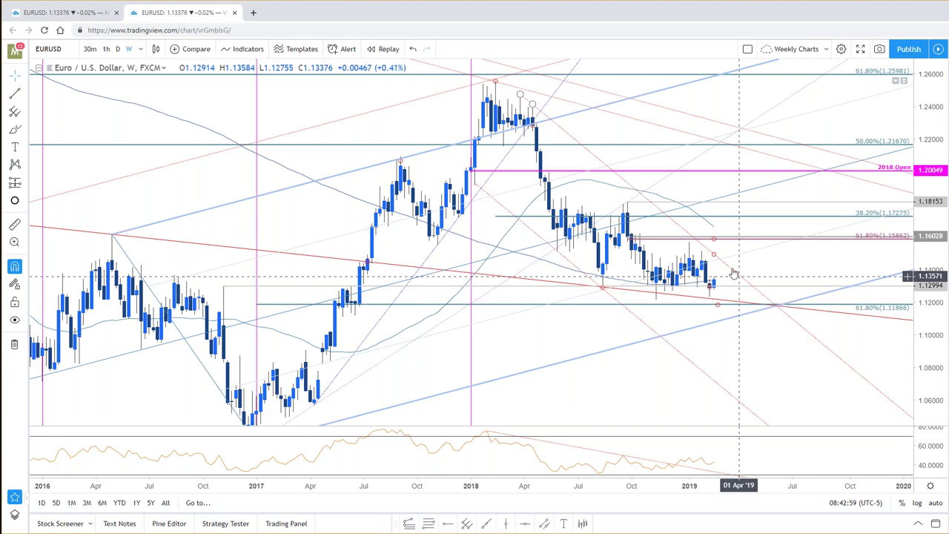
pyautogui.scroll(-1, 768, 364)
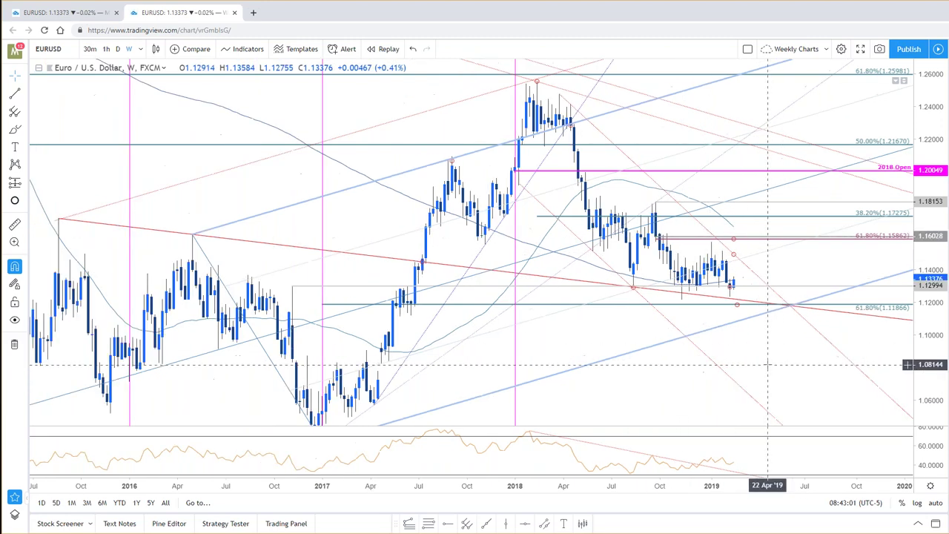
pyautogui.scroll(-1, 768, 365)
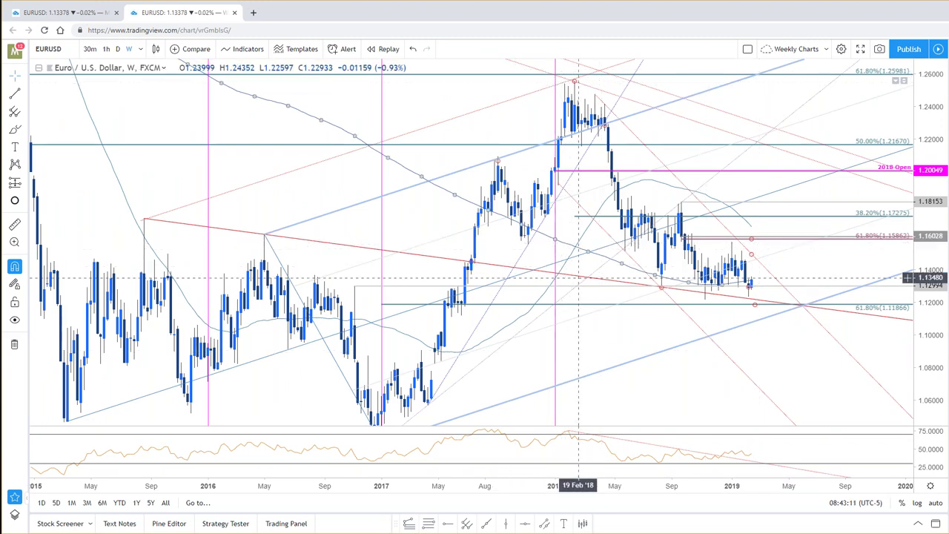
pyautogui.doubleClick(565, 247)
pyautogui.click(627, 356)
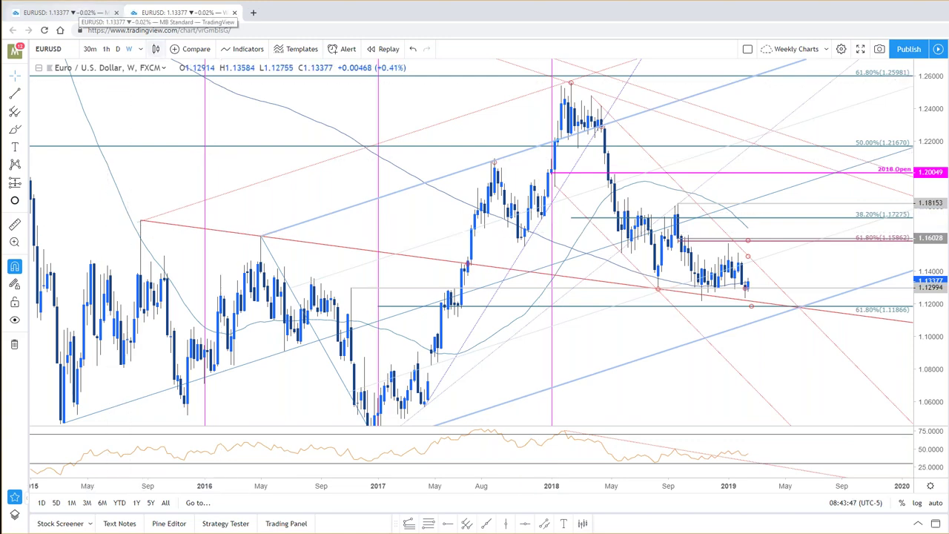
# - View the EURUSD daily chart in the 2/19/2019 intraday update, then enlarge the live daily EURUSD chart in the MB Standard layout
pyautogui.hotkey('alt', 'Tab')
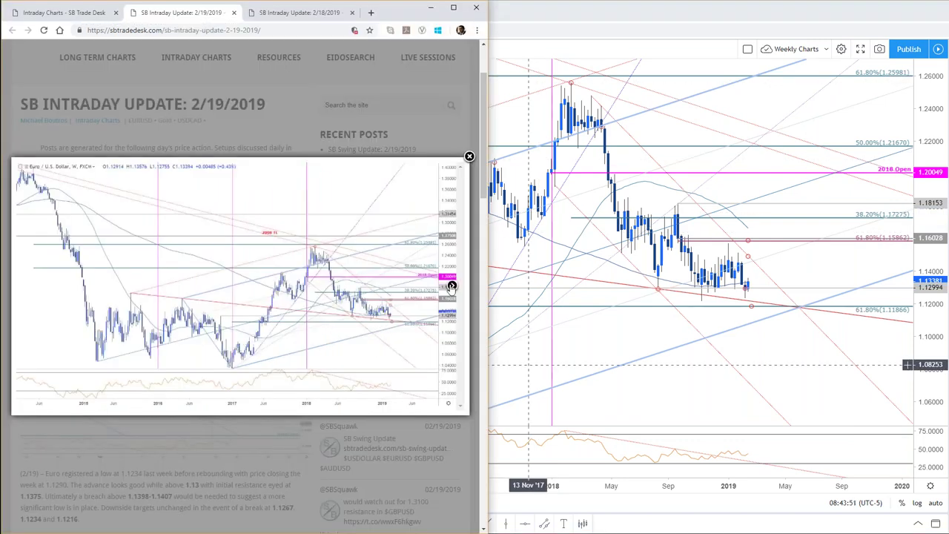
pyautogui.click(451, 286)
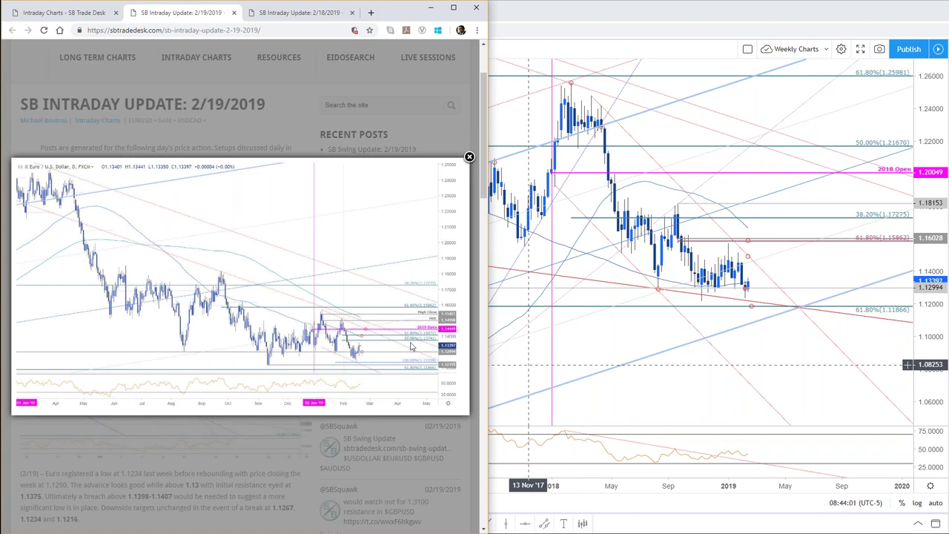
pyautogui.click(629, 360)
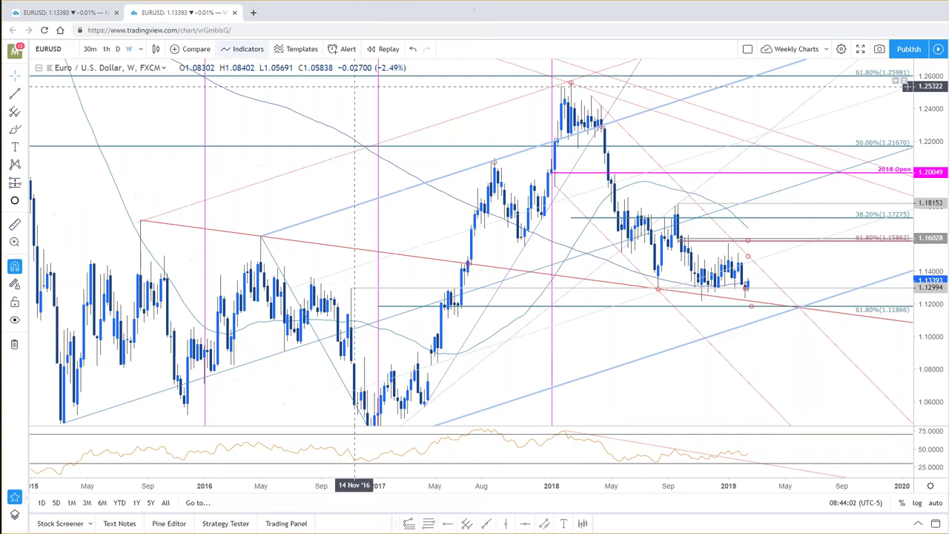
pyautogui.click(84, 17)
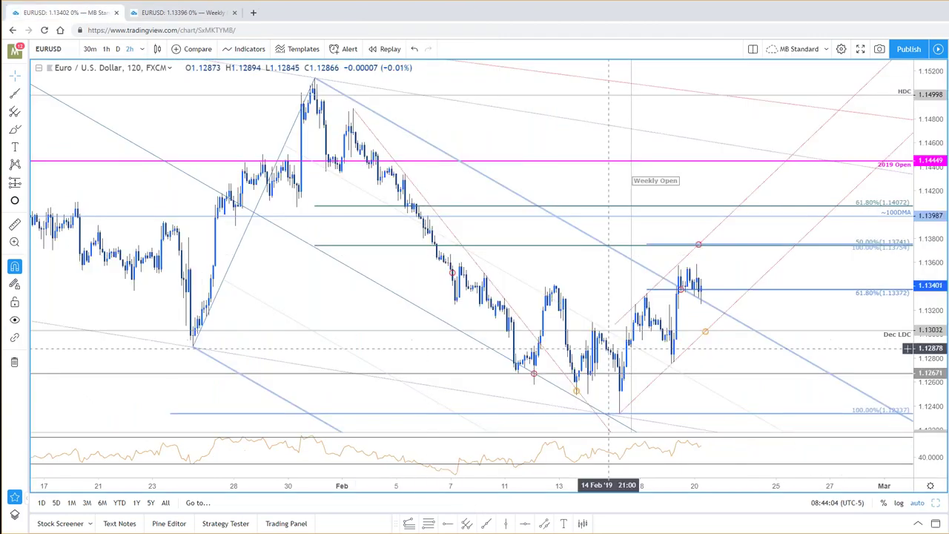
pyautogui.click(935, 504)
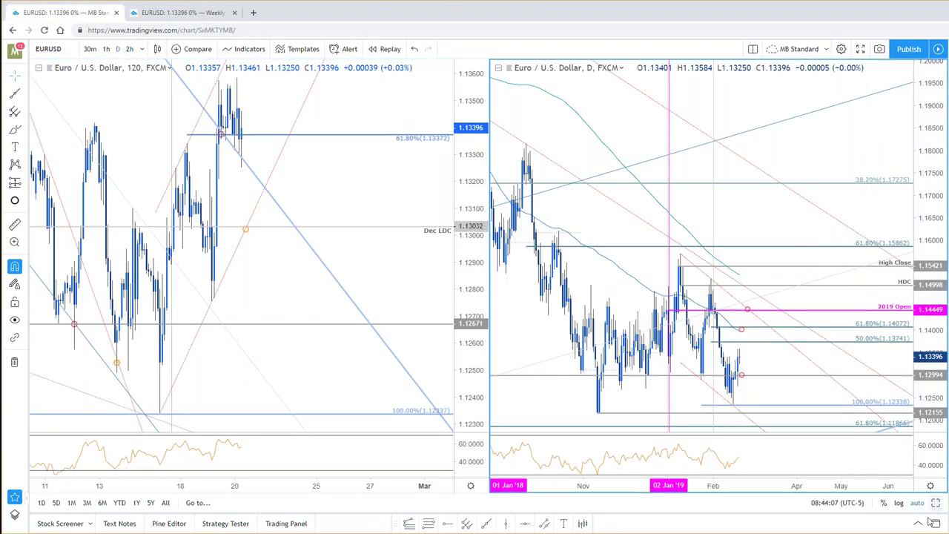
pyautogui.click(935, 504)
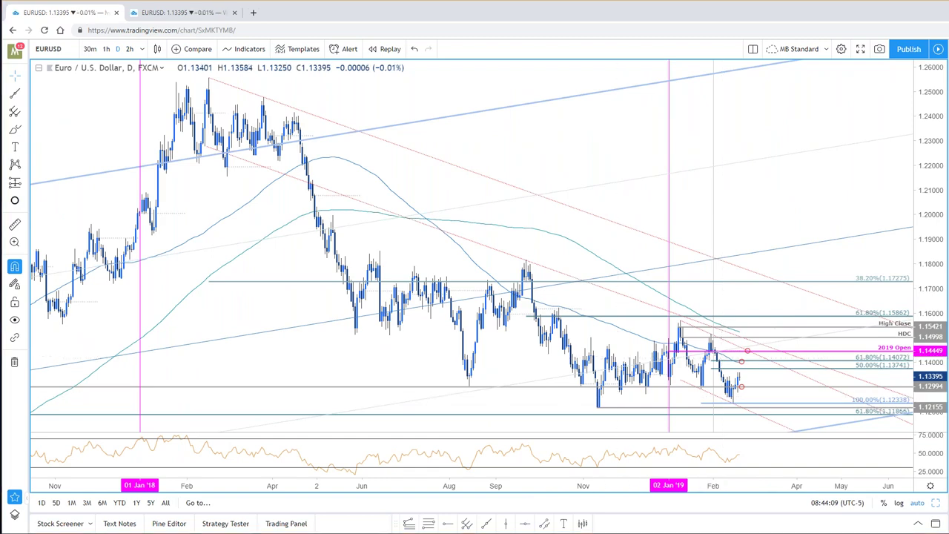
# - Return to the 2/19/2019 intraday update and view its enlarged EURUSD 120-minute chart
pyautogui.hotkey('alt', 'Tab')
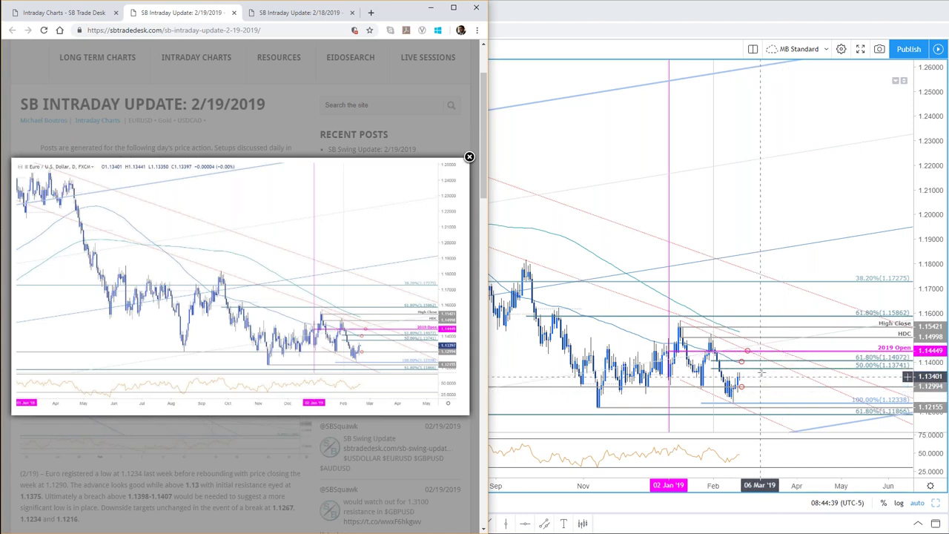
pyautogui.click(469, 157)
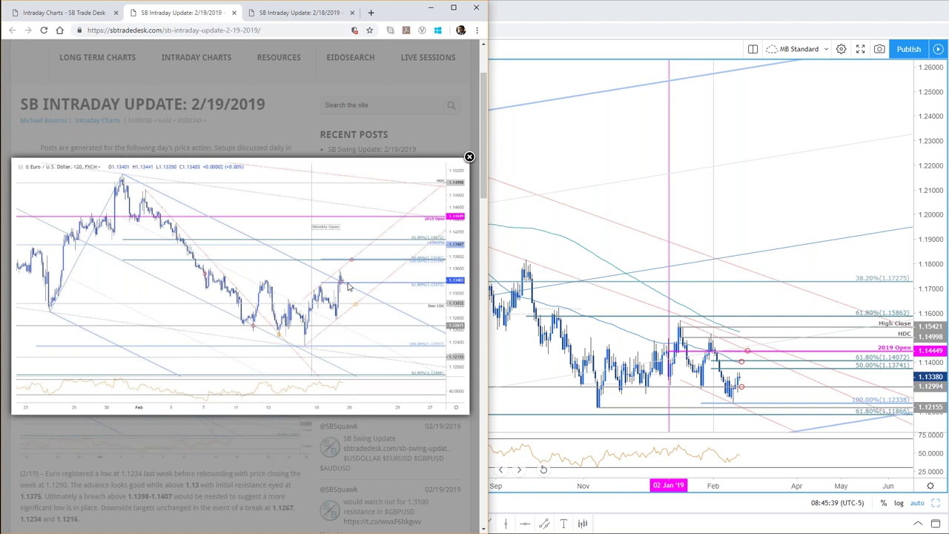
# - Return to the live MB Standard layout, enlarge the EURUSD 120-minute chart and examine price against the ascending channel
pyautogui.click(563, 201)
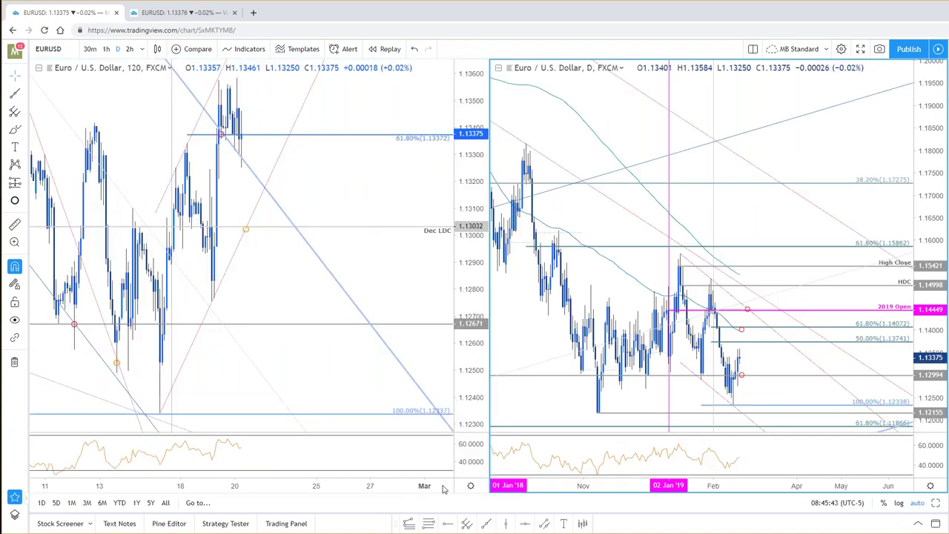
pyautogui.click(437, 371)
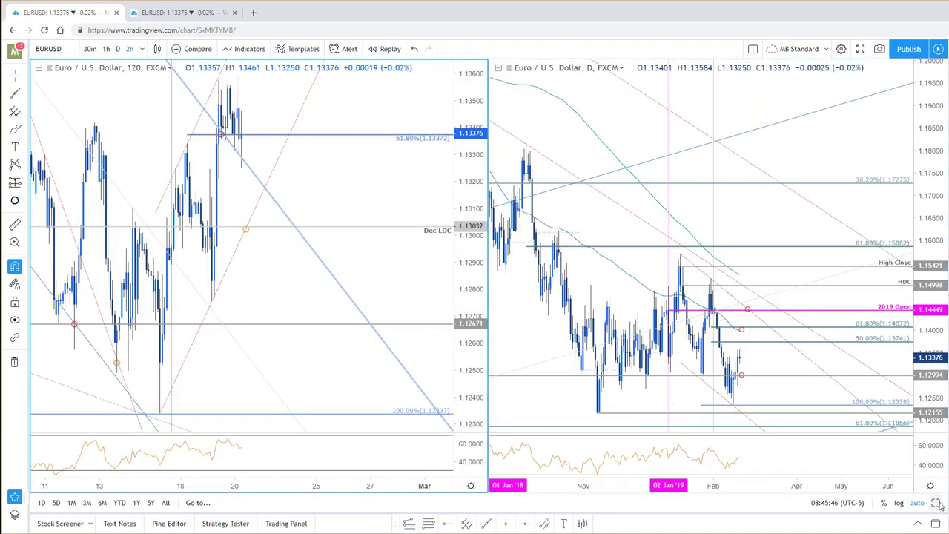
pyautogui.click(938, 504)
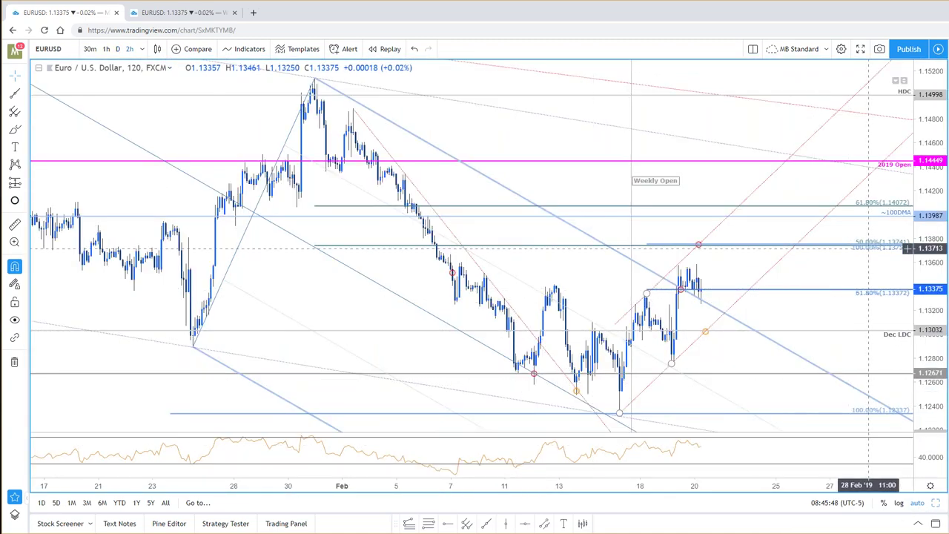
pyautogui.click(908, 248)
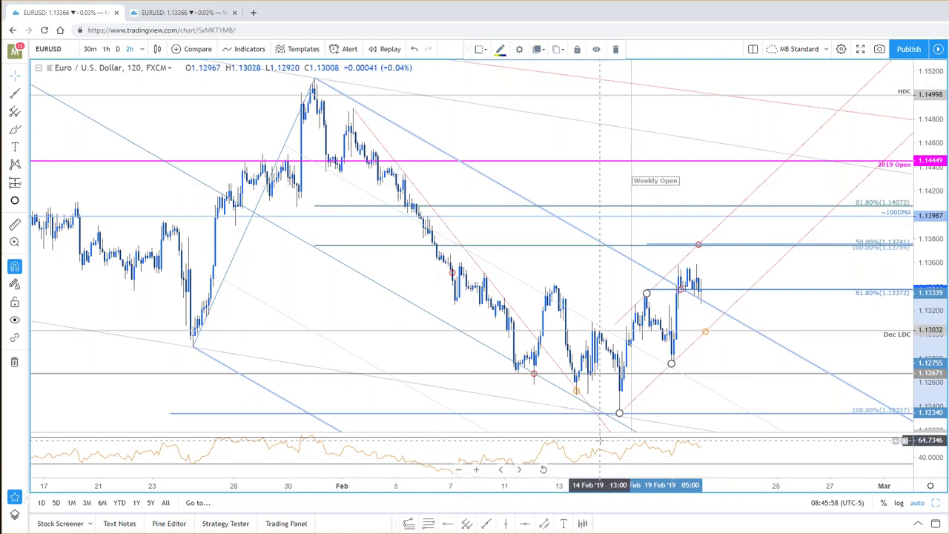
pyautogui.click(688, 254)
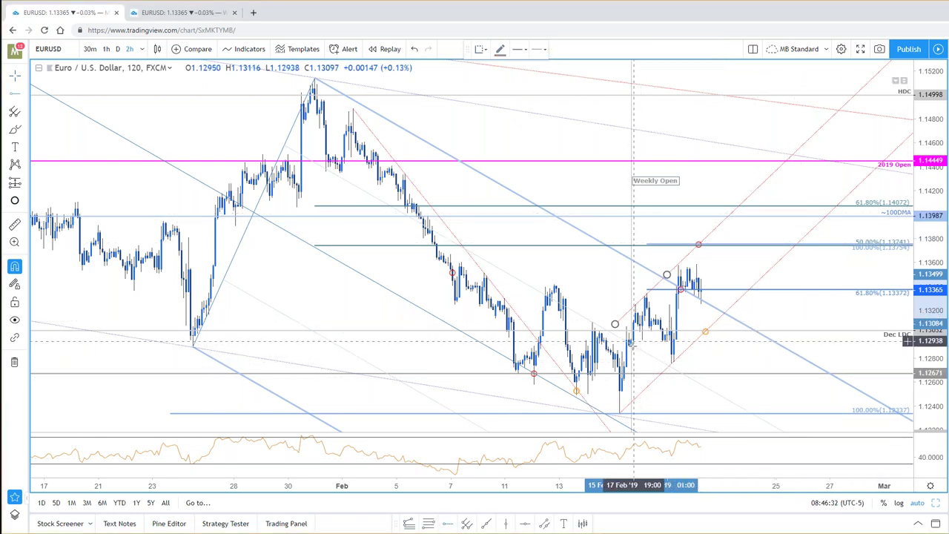
# - Place a horizontal ray at 1.12890 from the weekly open on the EURUSD 120-minute chart, then delete it
pyautogui.click(630, 346)
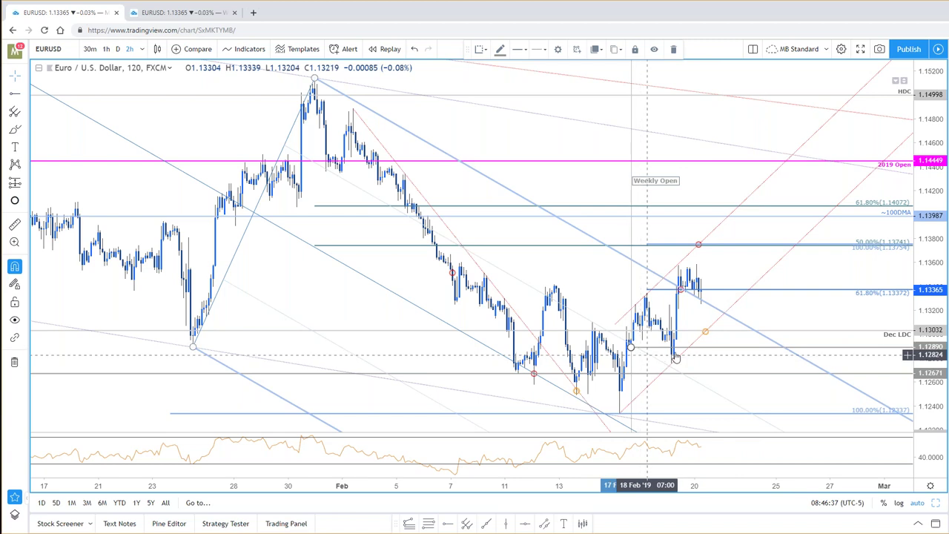
pyautogui.click(705, 332)
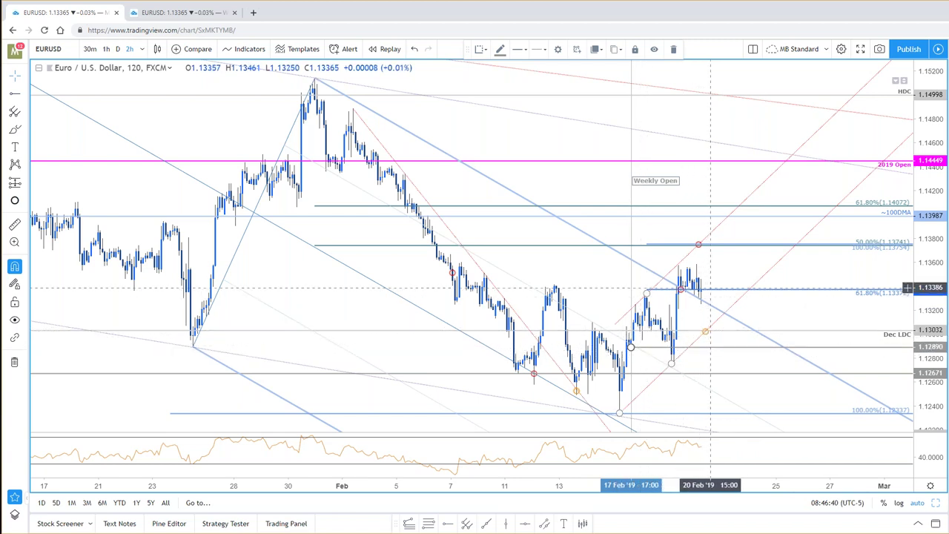
pyautogui.click(749, 281)
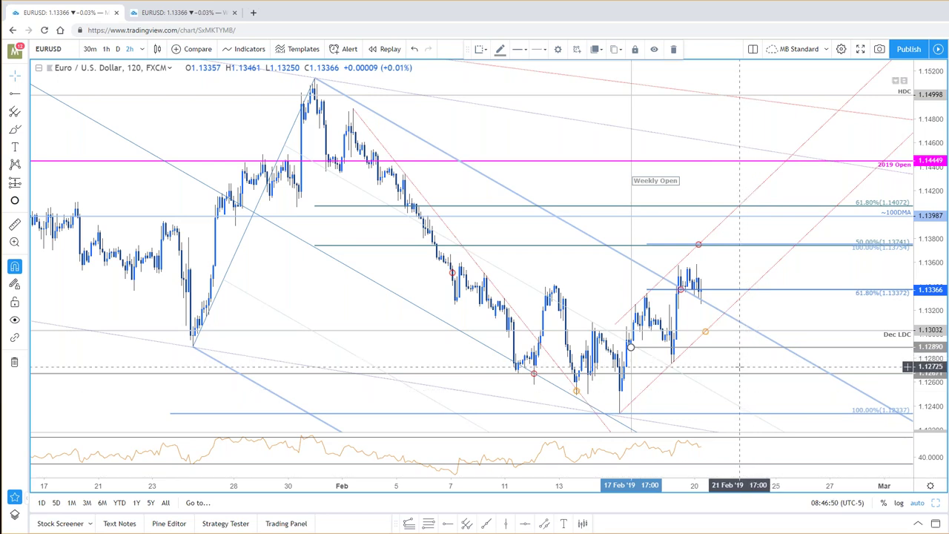
pyautogui.press('Delete')
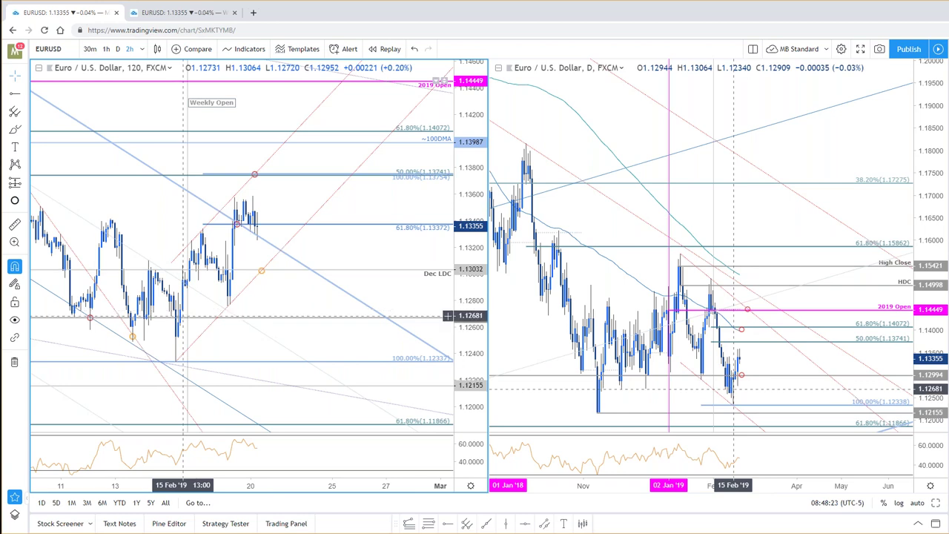
# - View the EURUSD weekly chart in the Weekly Charts layout, then return to the MB Standard layout
pyautogui.click(175, 363)
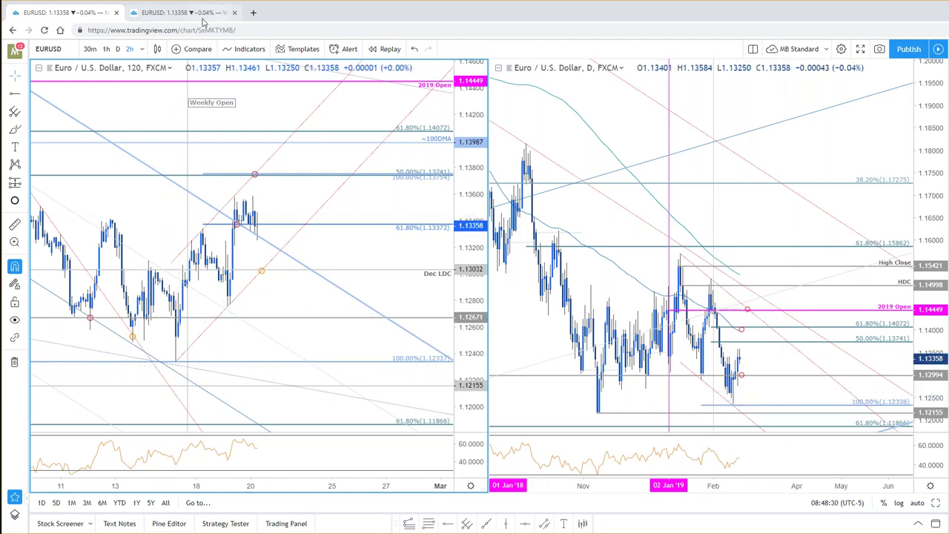
pyautogui.click(174, 13)
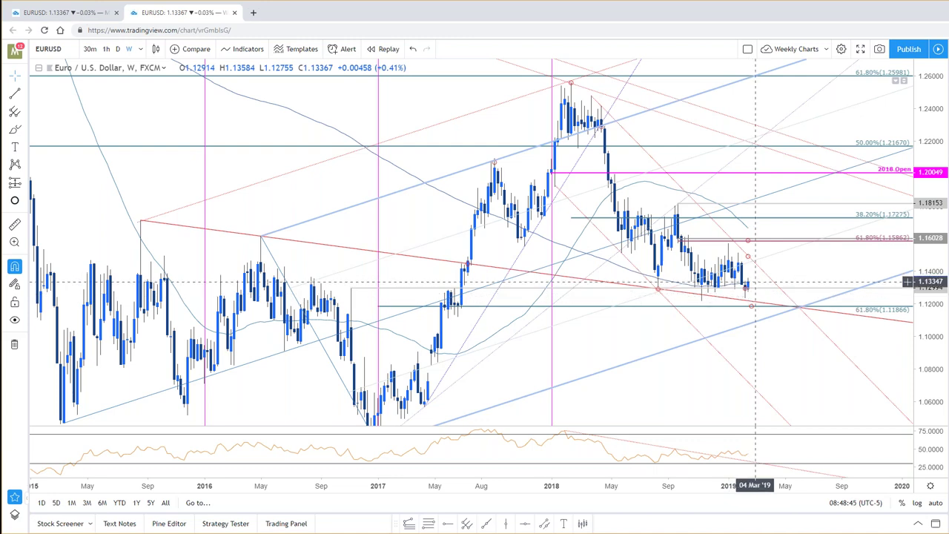
pyautogui.hotkey('ctrl', 'Tab')
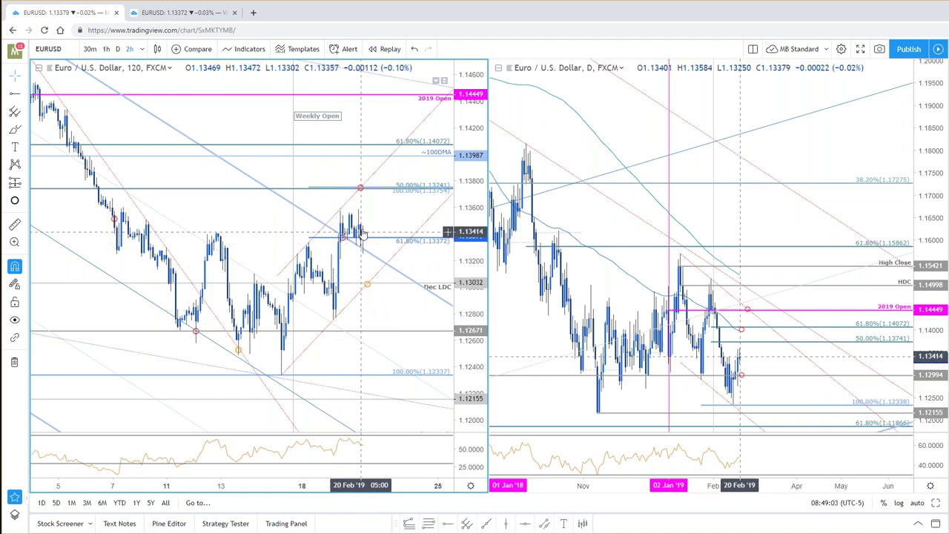
# - Examine the latest EURUSD 120-minute candles around the 61.80% level, then enlarge that chart to fill the layout
pyautogui.scroll(3, 365, 238)
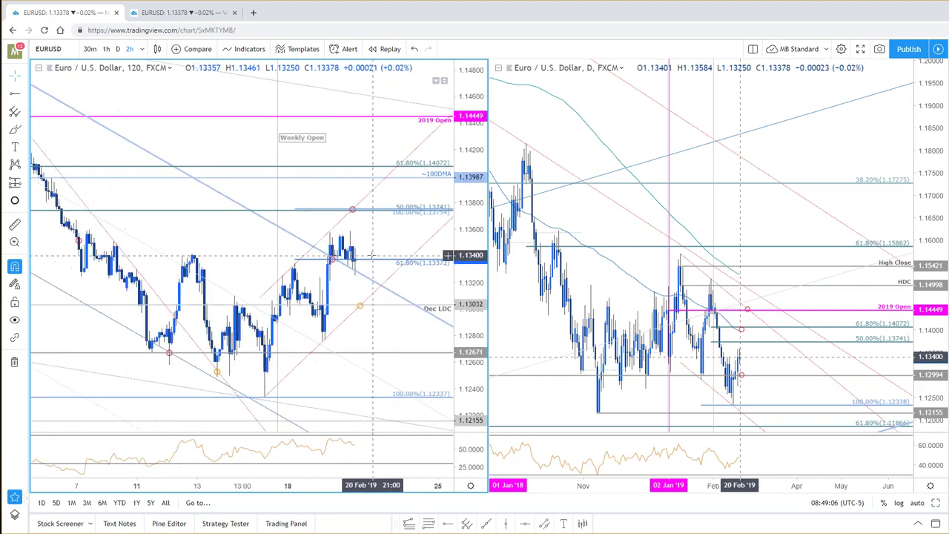
pyautogui.scroll(-2, 372, 255)
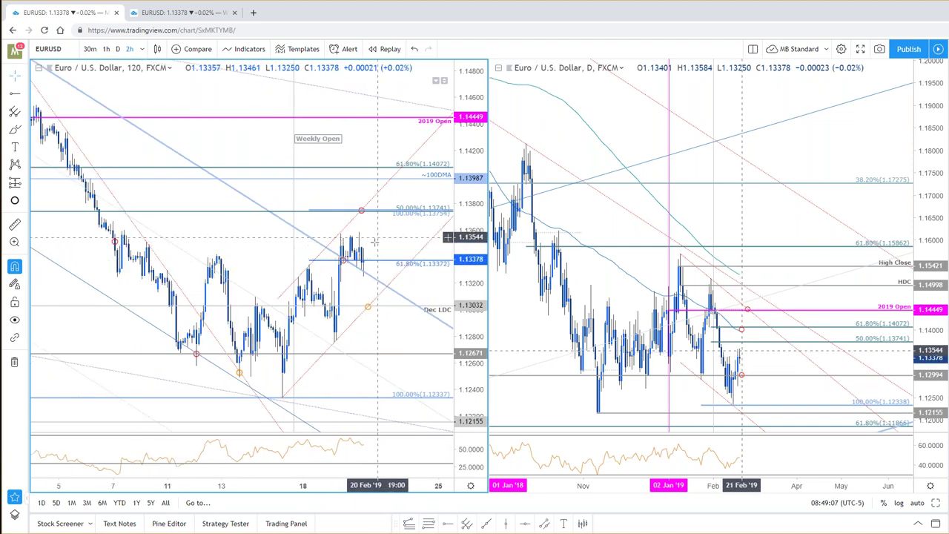
pyautogui.moveTo(375, 241); pyautogui.dragTo(371, 246)
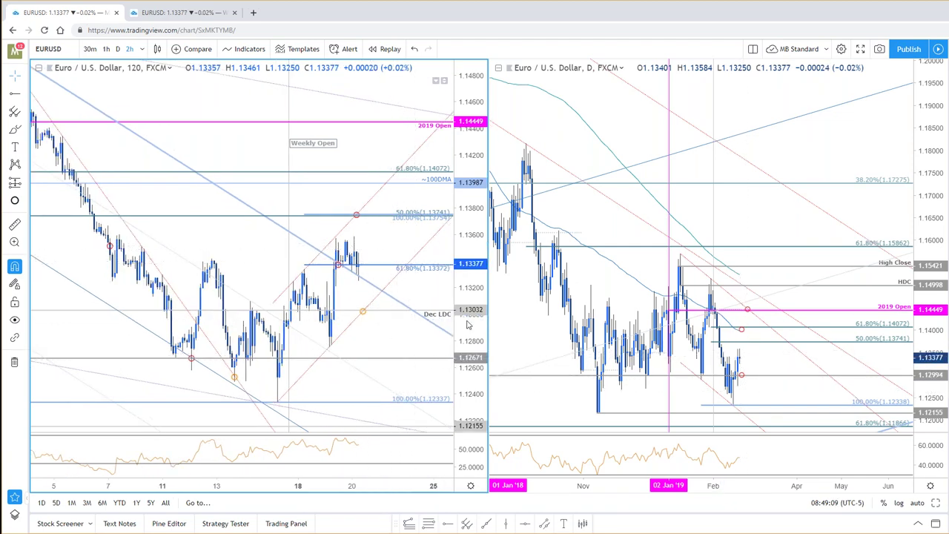
pyautogui.moveTo(435, 241); pyautogui.dragTo(432, 244)
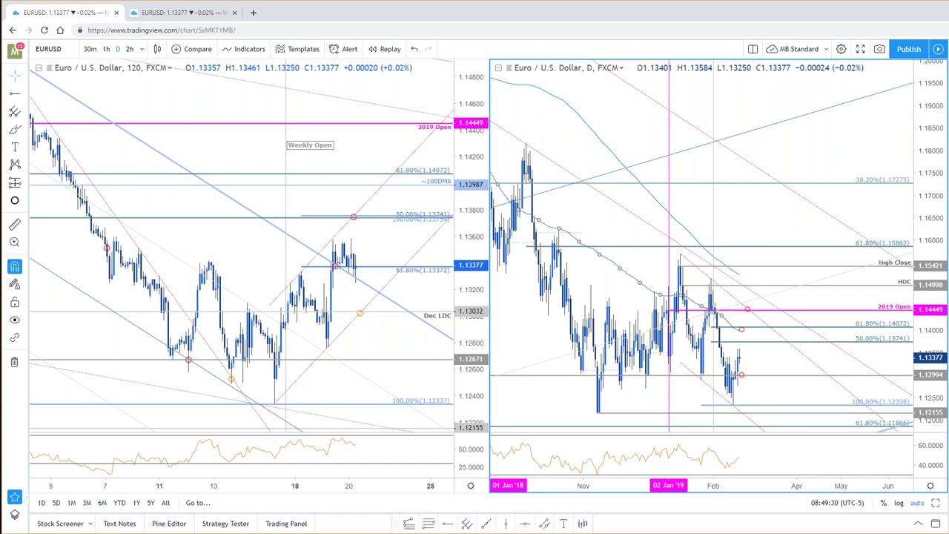
pyautogui.click(393, 327)
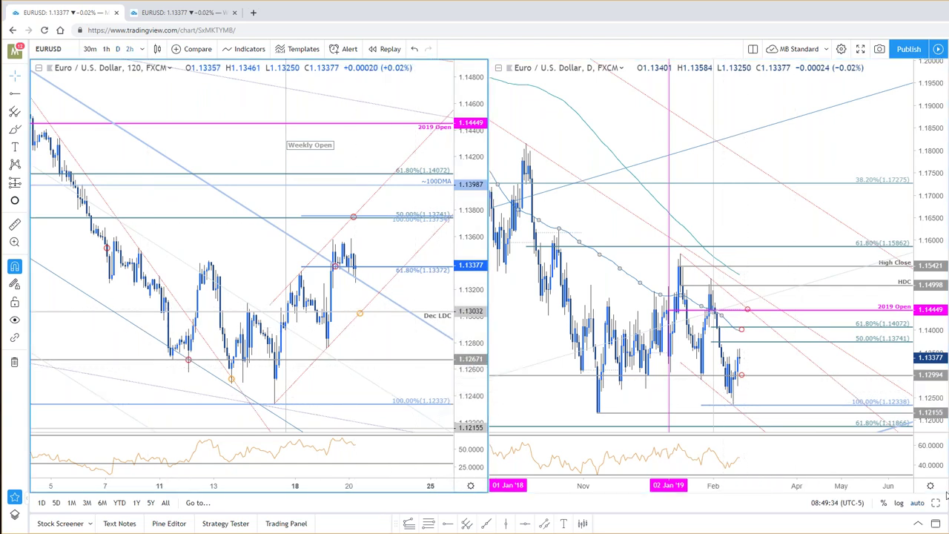
pyautogui.hotkey('alt', 'Return')
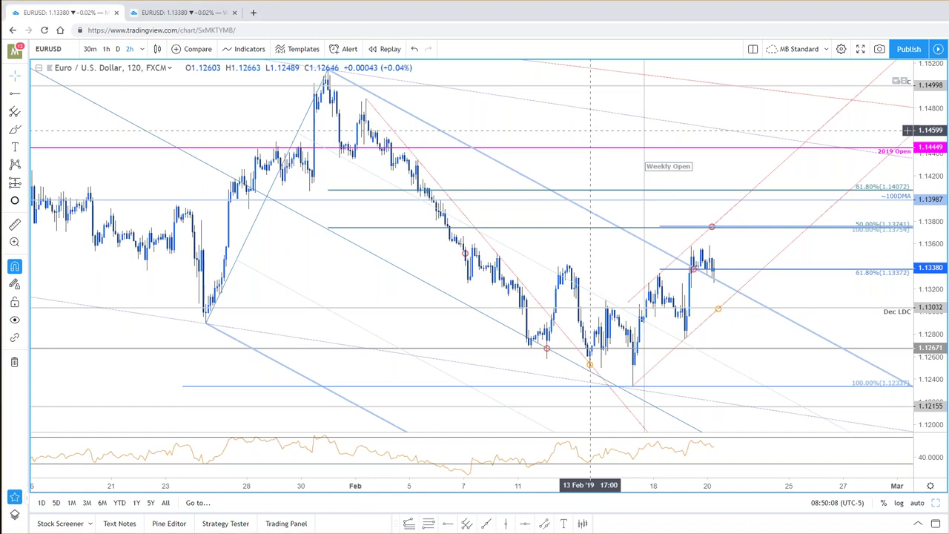
# - Set the enlarged EURUSD chart's interval to 15 minutes and view price since 15 February
pyautogui.write('15')
pyautogui.press('Return')
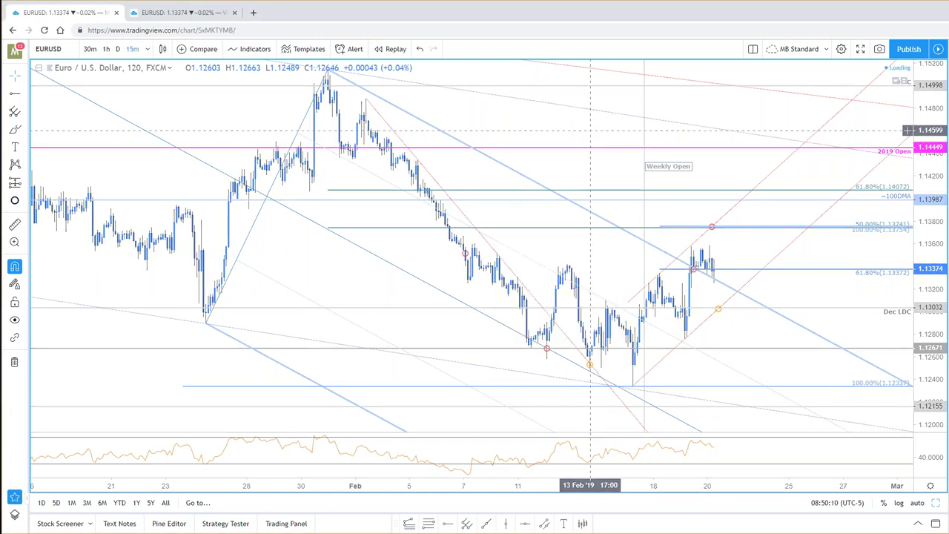
pyautogui.scroll(5, 814, 209)
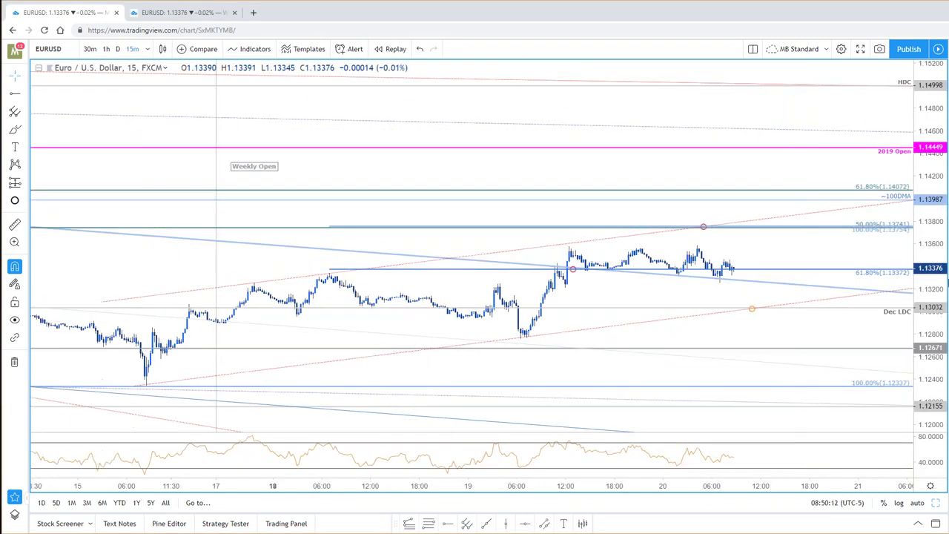
# - Set the EURUSD chart's interval to 10 minutes and examine price between the channel lines and Fibonacci levels
pyautogui.moveTo(761, 211); pyautogui.dragTo(736, 211)
pyautogui.write('10')
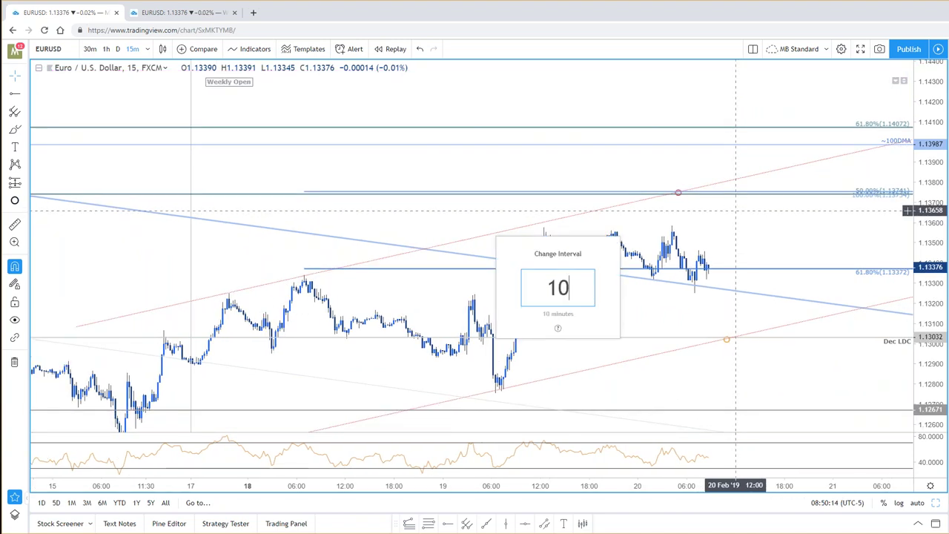
pyautogui.press('Return')
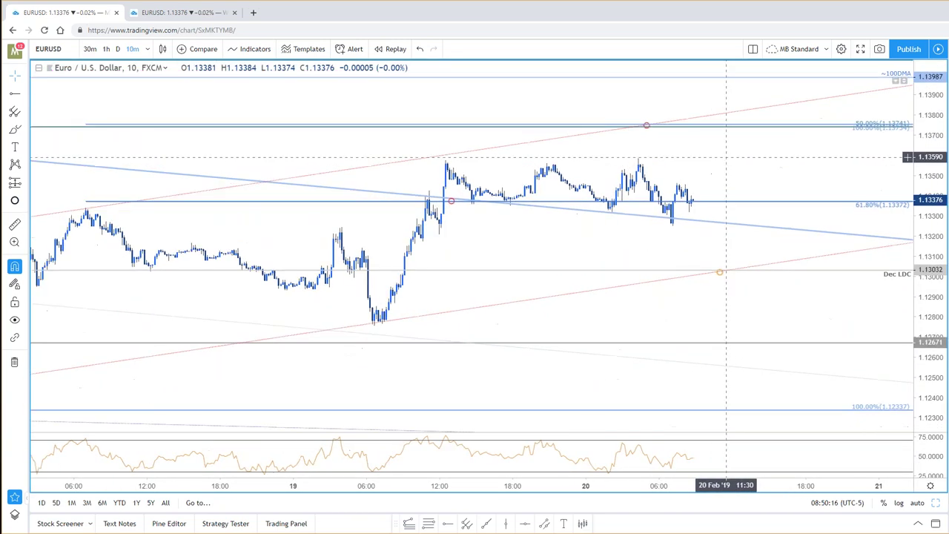
pyautogui.scroll(1, 780, 244)
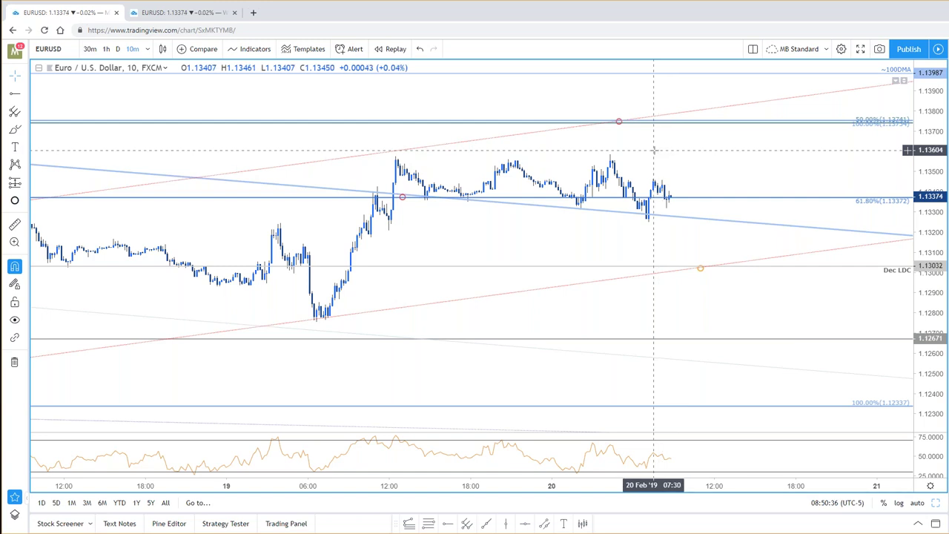
pyautogui.scroll(-1, 668, 146)
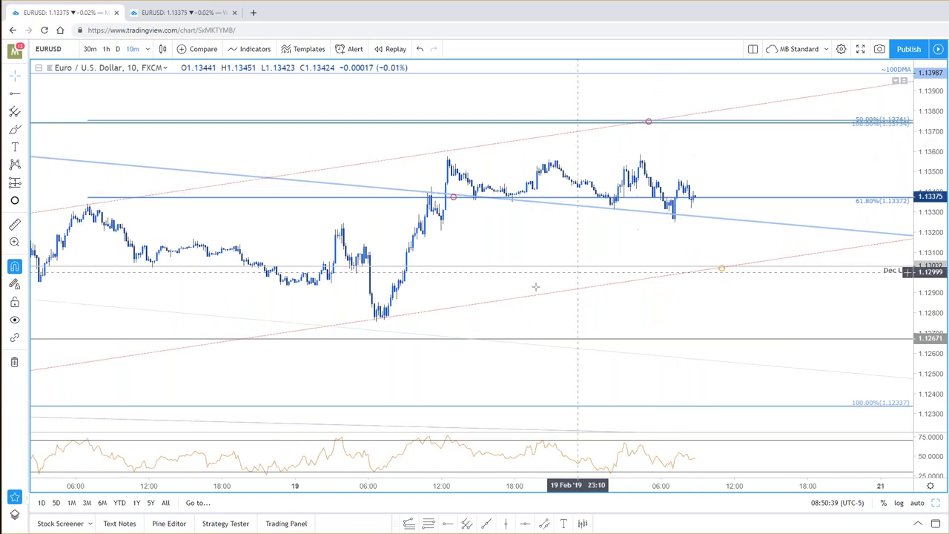
pyautogui.scroll(-1, 483, 296)
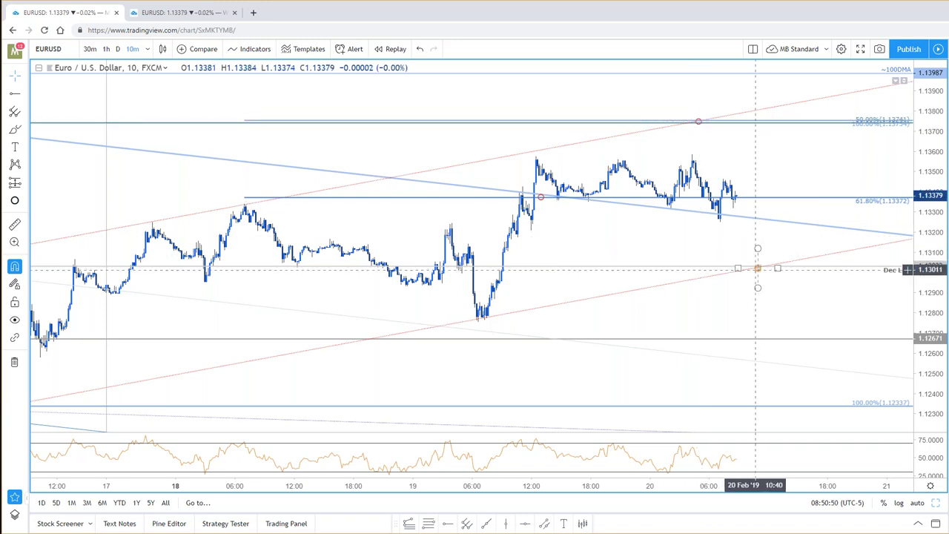
pyautogui.scroll(1, 723, 248)
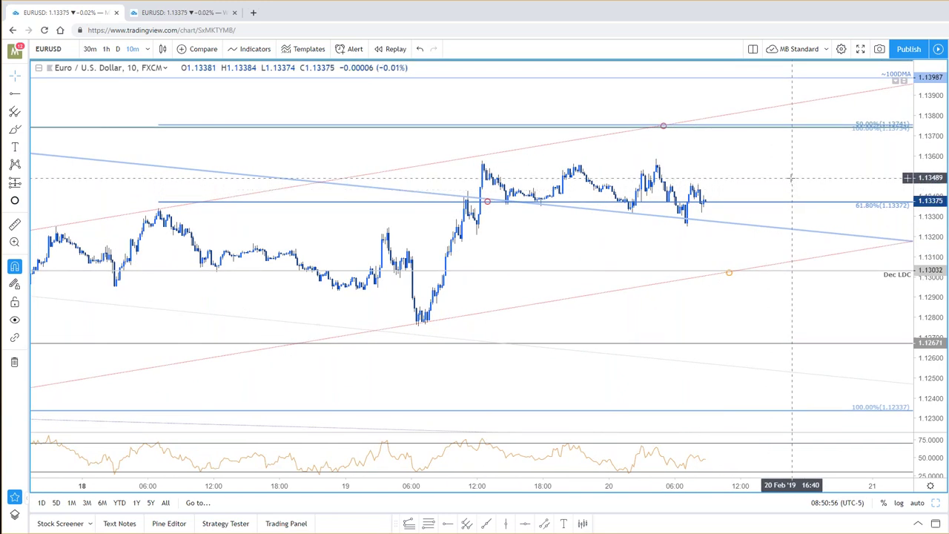
# - Set the EURUSD chart's interval to 5 minutes and inspect the 20 February candles above the descending blue line
pyautogui.write('5')
pyautogui.press('Return')
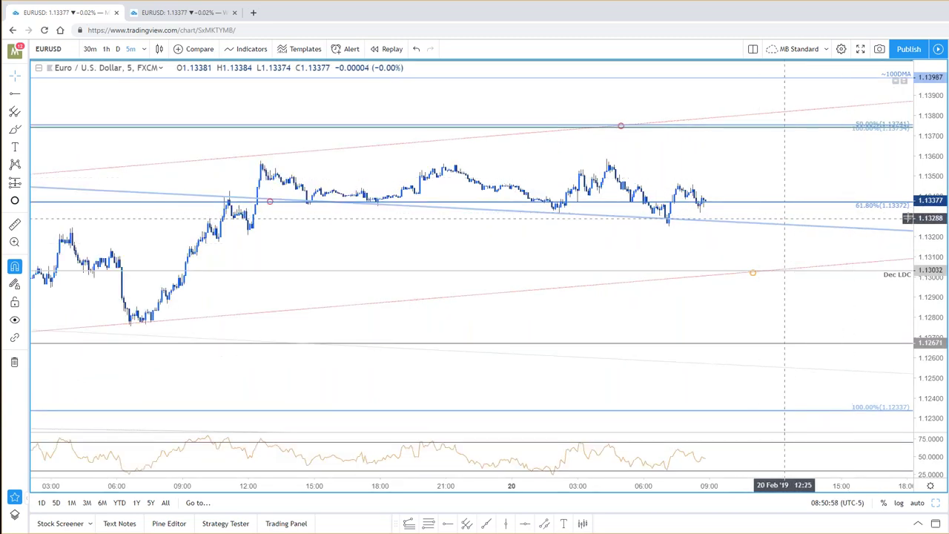
pyautogui.scroll(2, 727, 252)
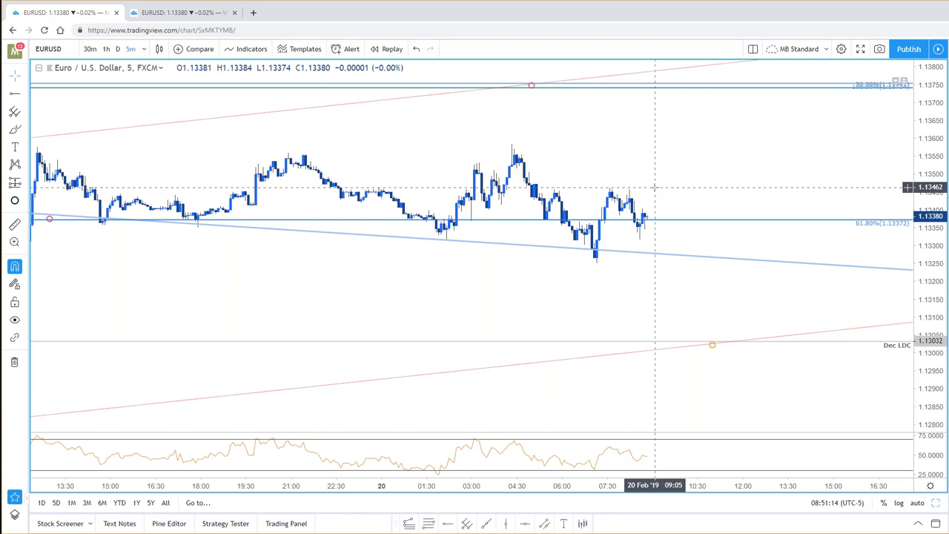
# - Set the EURUSD chart's interval back to 120 minutes and view the price action since mid-January
pyautogui.write('120')
pyautogui.press('Return')
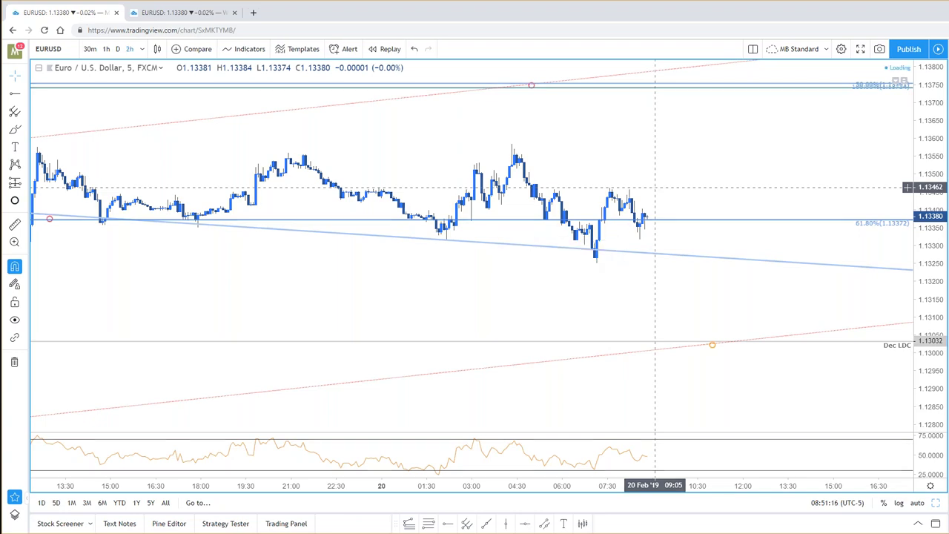
pyautogui.moveTo(932, 259); pyautogui.dragTo(807, 349)
pyautogui.scroll(-5, 924, 320)
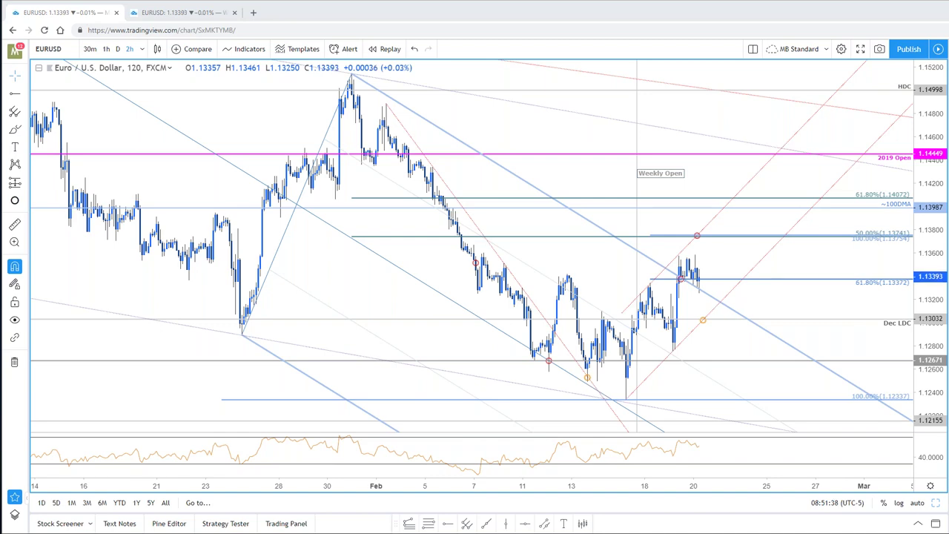
# - Switch to the 2/19/2019 intraday update in the browser, view its enlarged USDCAD 120-minute chart, then close it
pyautogui.hotkey('alt', 'Tab')
pyautogui.scroll(-5, 243, 330)
pyautogui.scroll(-5, 132, 145)
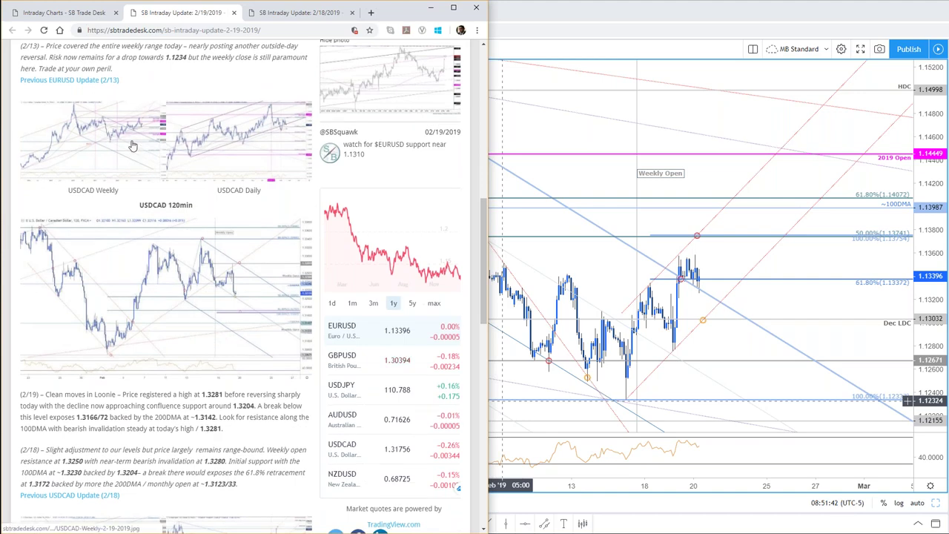
pyautogui.click(241, 286)
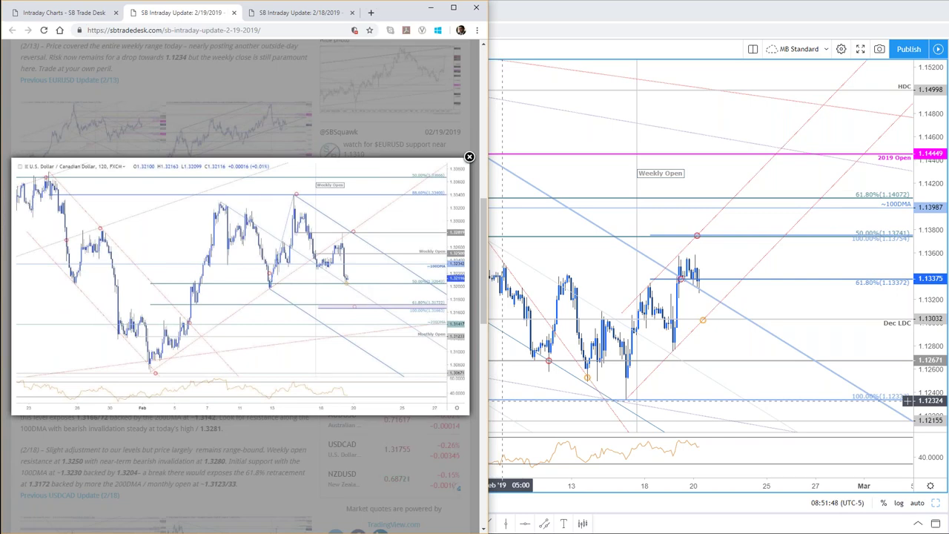
pyautogui.click(469, 157)
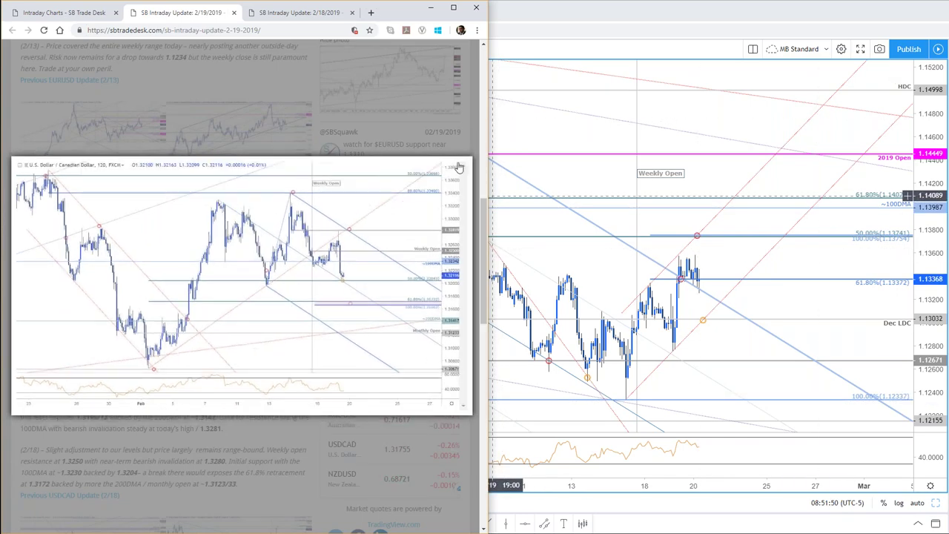
# - Open the 2/18/2019 intraday update and view its enlarged USDCAD 120-minute chart
pyautogui.click(300, 13)
pyautogui.scroll(-10, 269, 337)
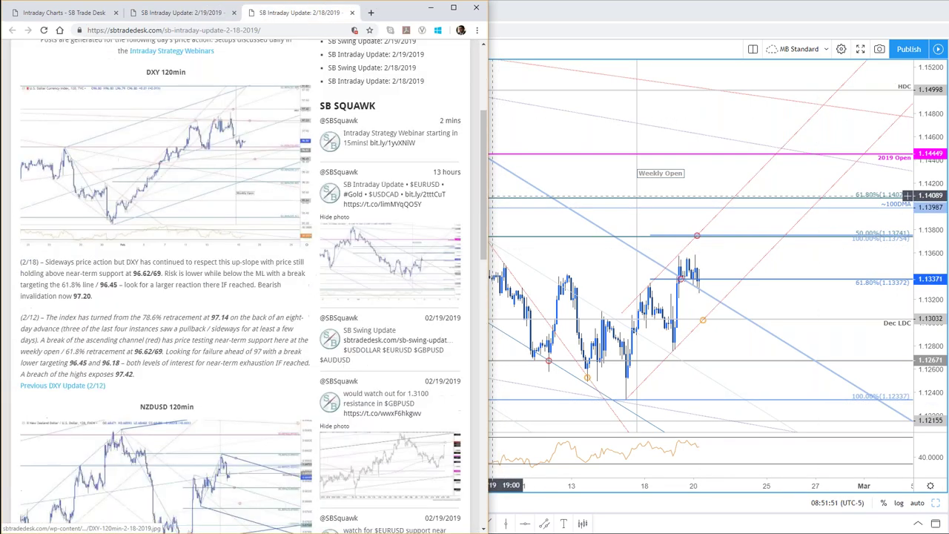
pyautogui.scroll(-3, 273, 443)
pyautogui.click(252, 337)
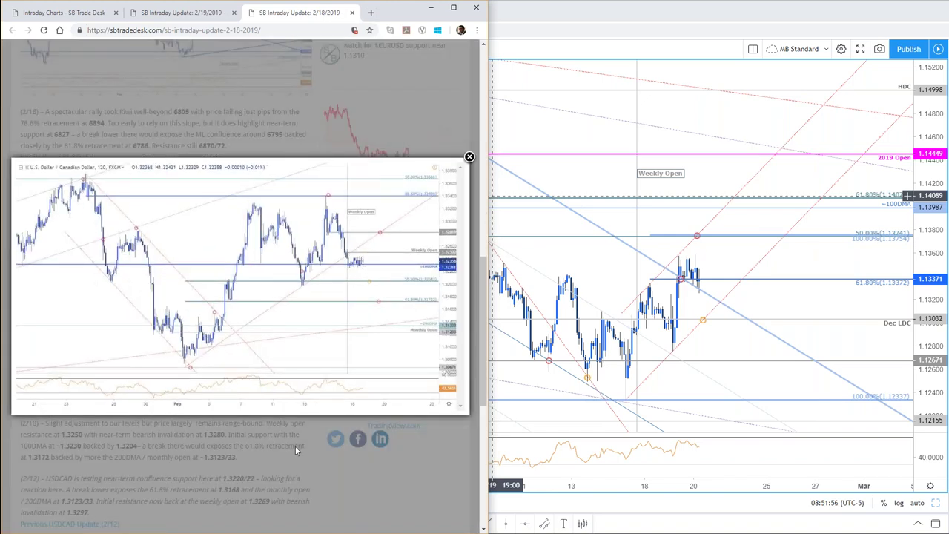
# - Highlight the 1.3280 bearish invalidation level in the 2/18 USDCAD notes and reopen the enlarged 120-minute chart
pyautogui.click(248, 475)
pyautogui.moveTo(203, 437); pyautogui.dragTo(237, 437)
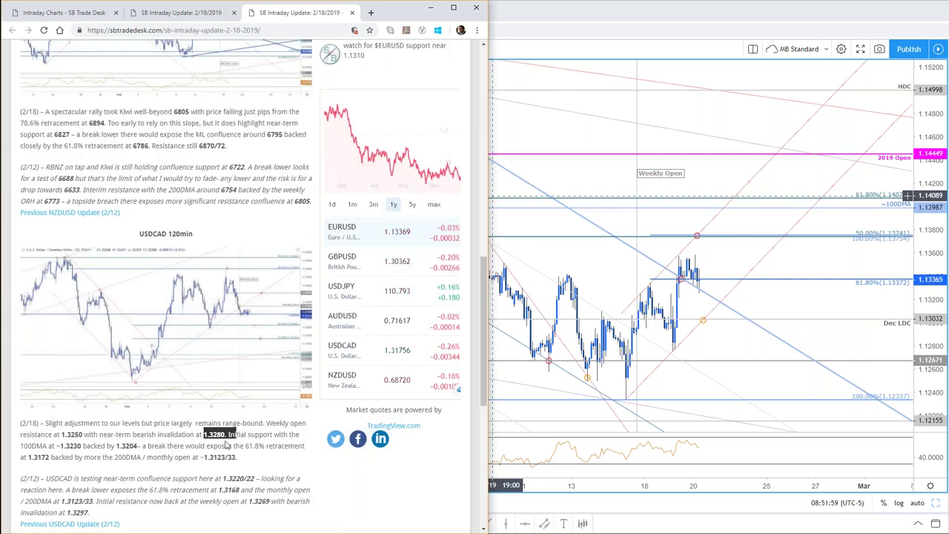
pyautogui.click(231, 358)
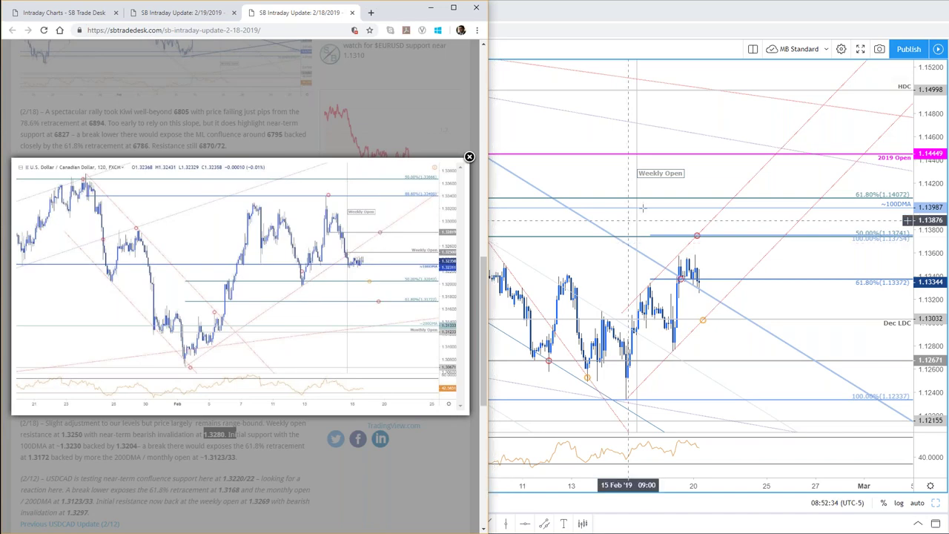
# - Check the live USDCAD chart in TradingView, then return to the 2/19/2019 update and enlarge its USDCAD 120-minute chart
pyautogui.click(601, 223)
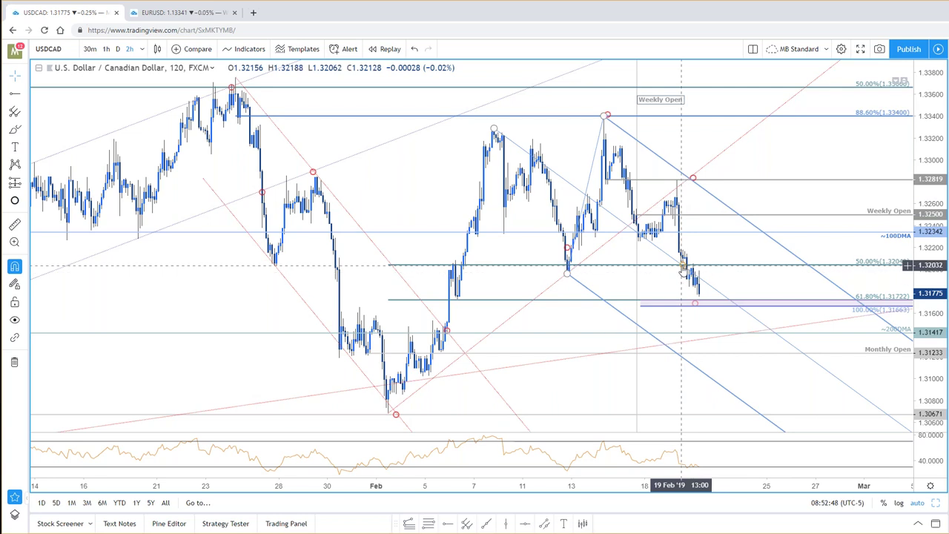
pyautogui.hotkey('alt', 'Tab')
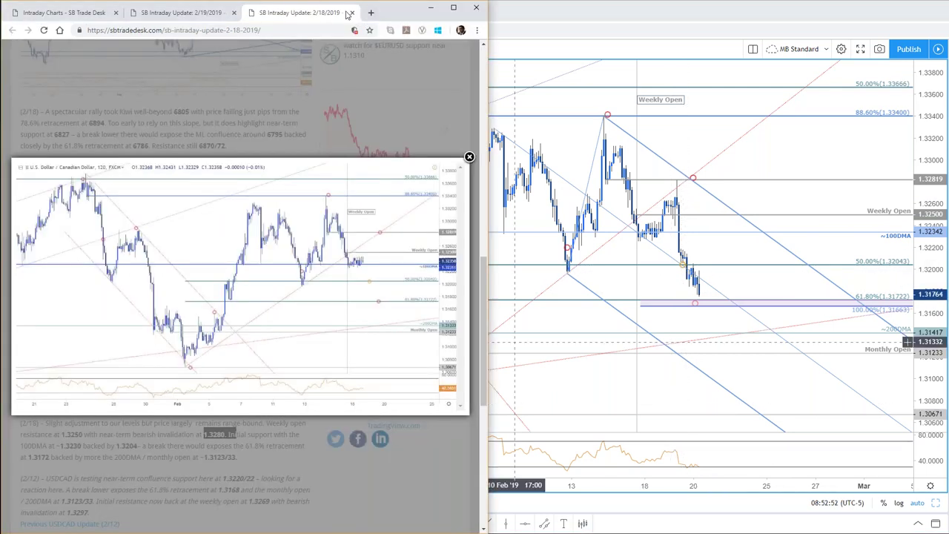
pyautogui.click(181, 13)
pyautogui.click(238, 286)
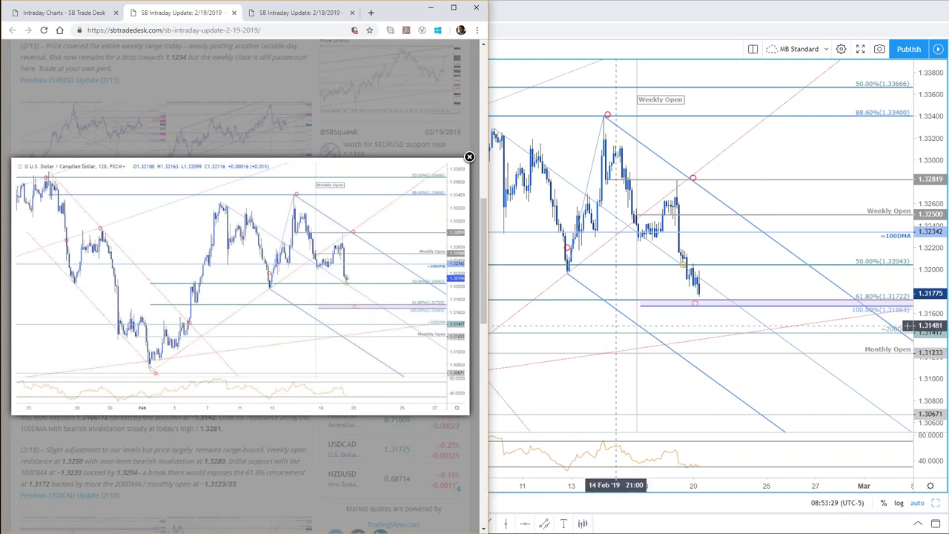
# - Return to the live USDCAD 120-minute chart in TradingView and examine the support zone around the 61.8% retracement at 1.31722
pyautogui.click(735, 306)
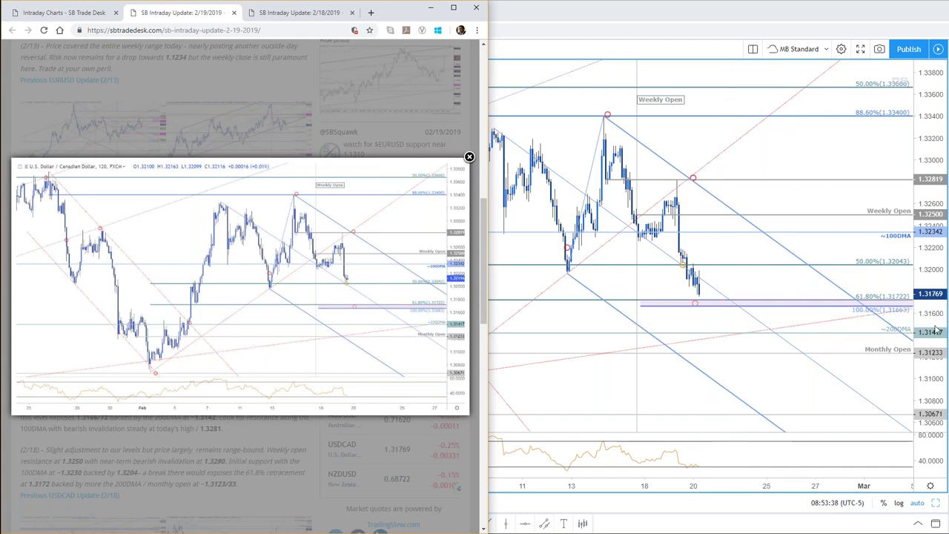
pyautogui.click(836, 300)
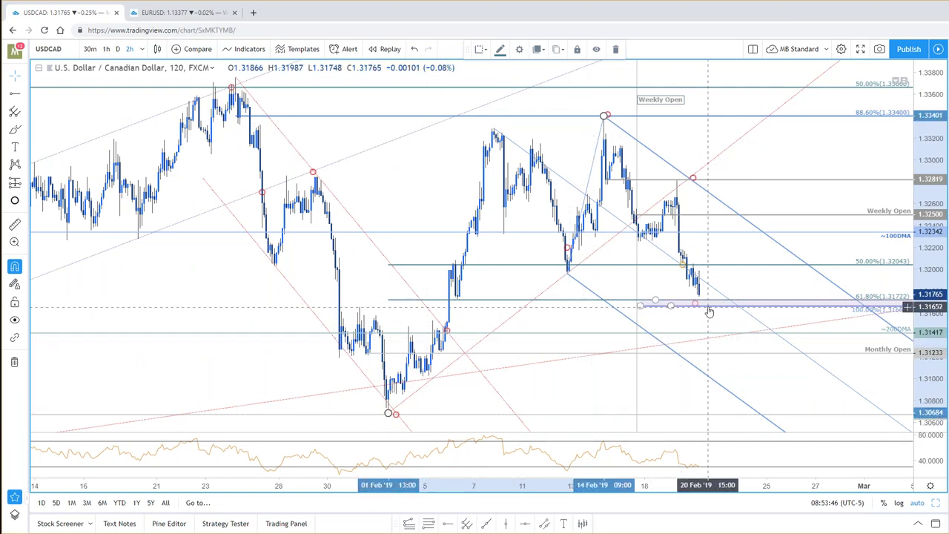
pyautogui.scroll(-5, 709, 312)
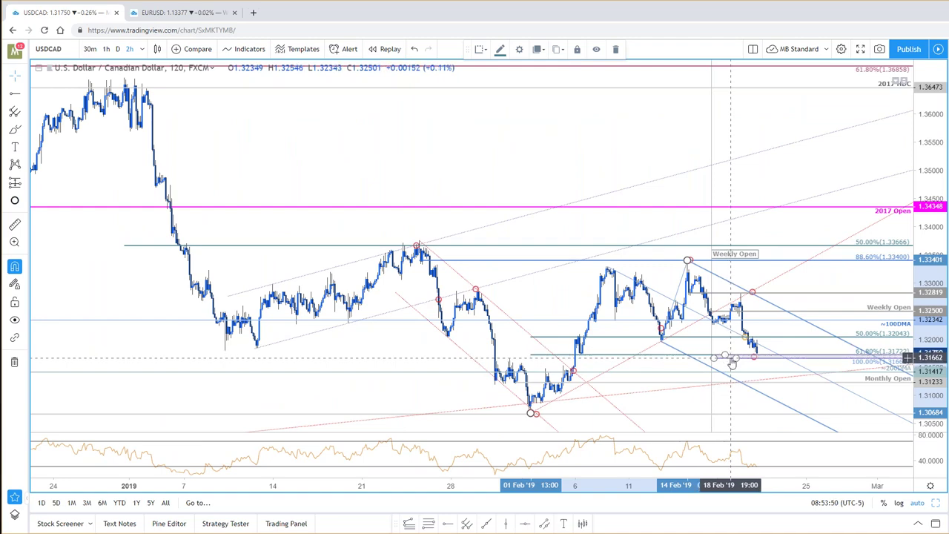
pyautogui.scroll(1, 729, 361)
pyautogui.scroll(2, 726, 361)
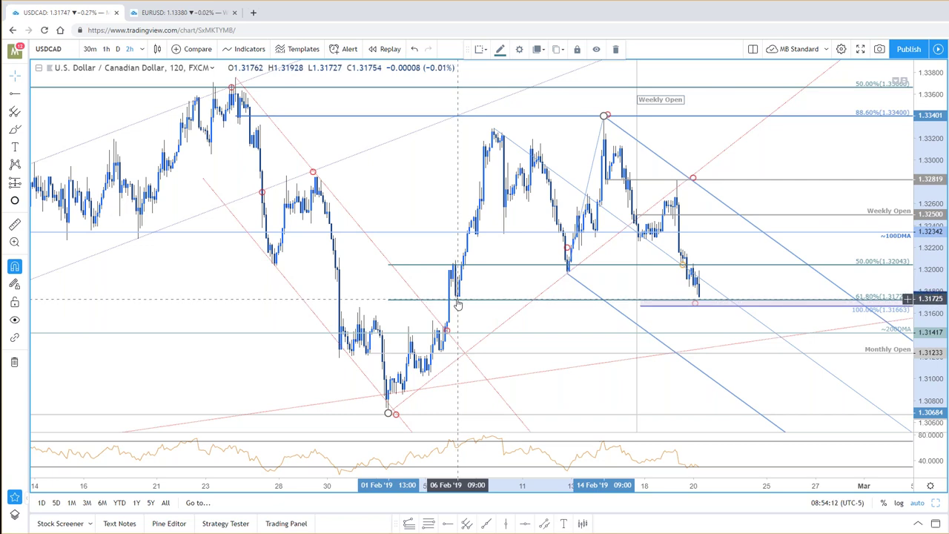
pyautogui.scroll(1, 708, 328)
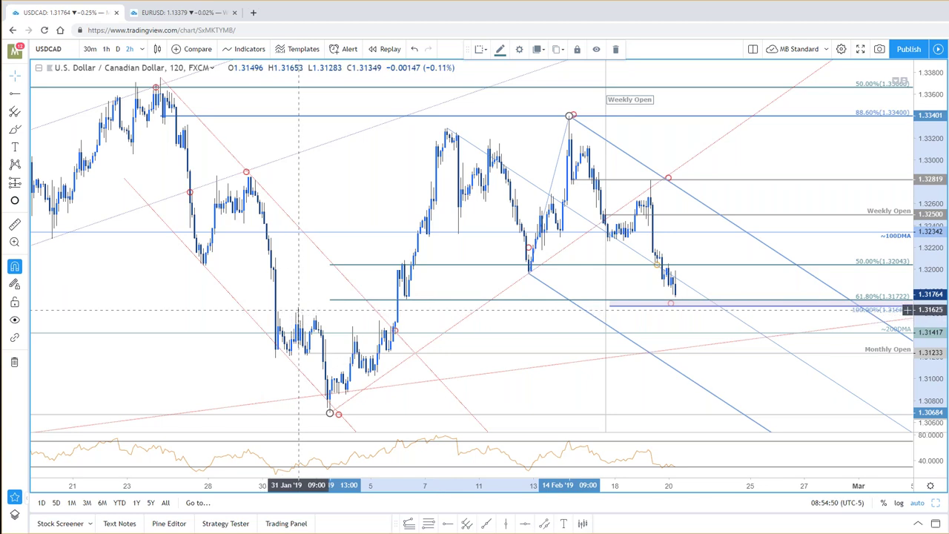
# - Move the red circle marker at the 1.32819 level to where the weekly open line meets the upper descending blue parallel
pyautogui.click(678, 305)
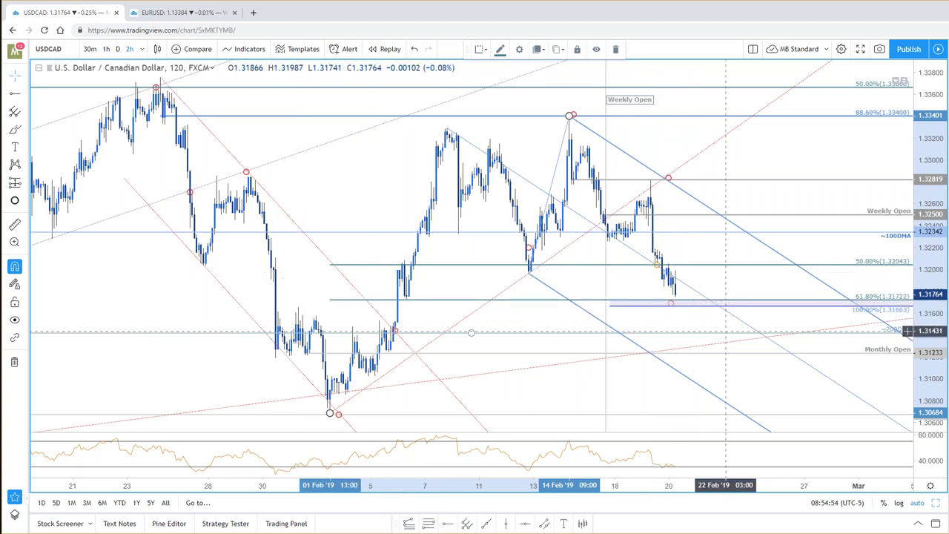
pyautogui.scroll(1, 818, 428)
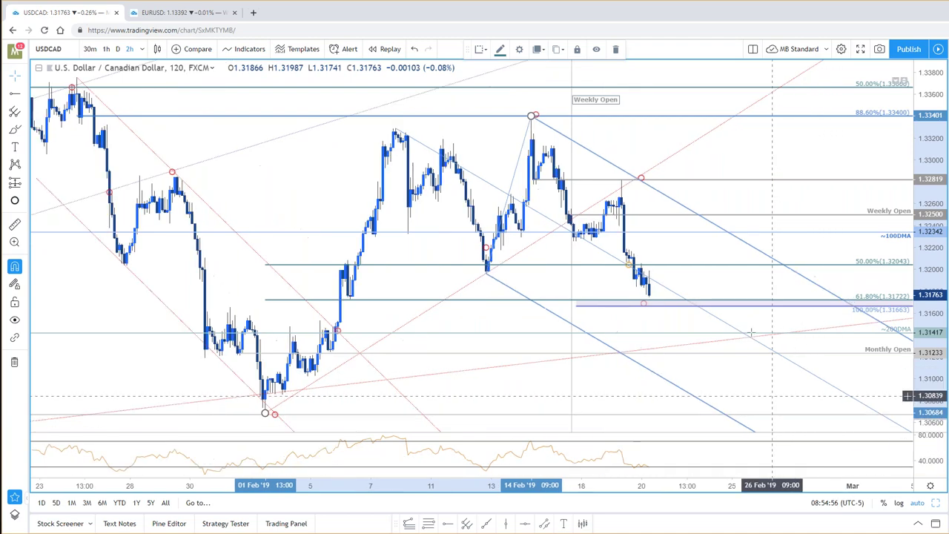
pyautogui.scroll(2, 702, 289)
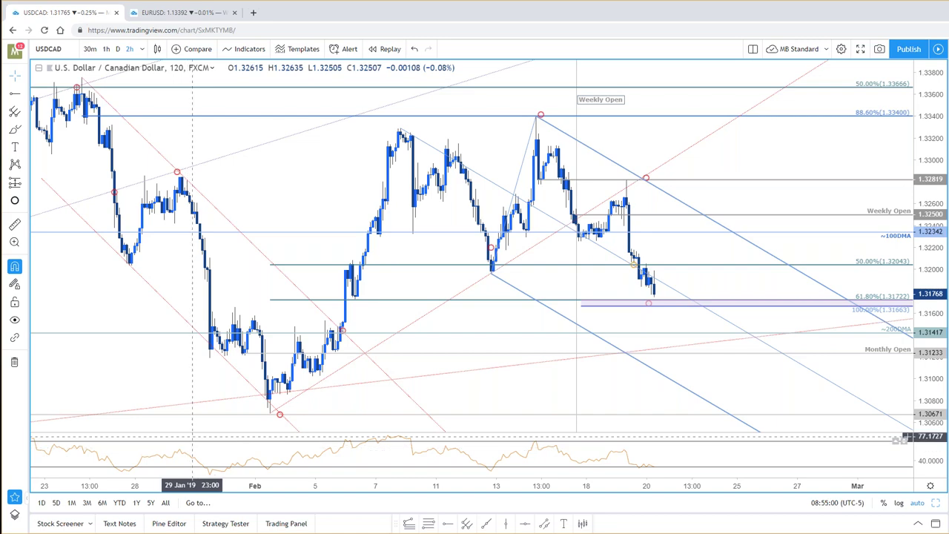
pyautogui.scroll(-1, 198, 282)
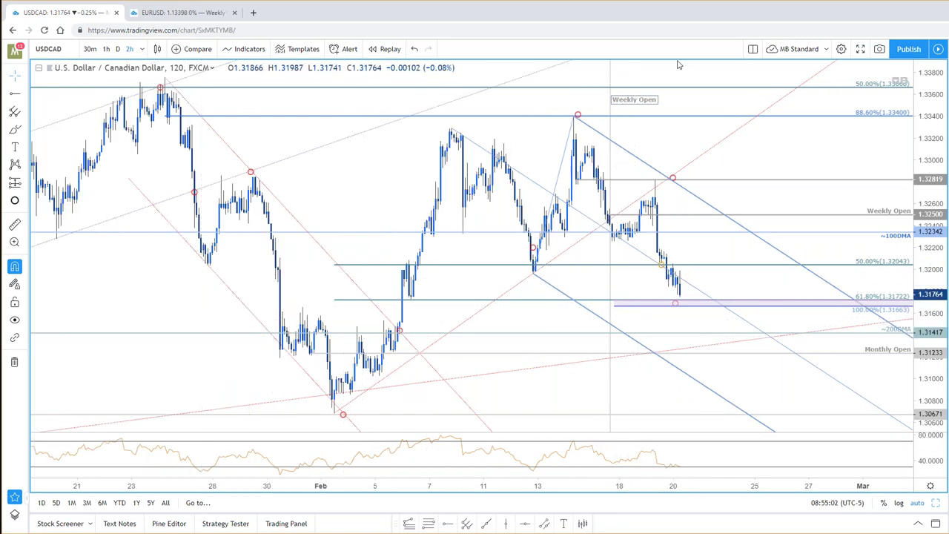
pyautogui.moveTo(673, 178); pyautogui.dragTo(725, 212)
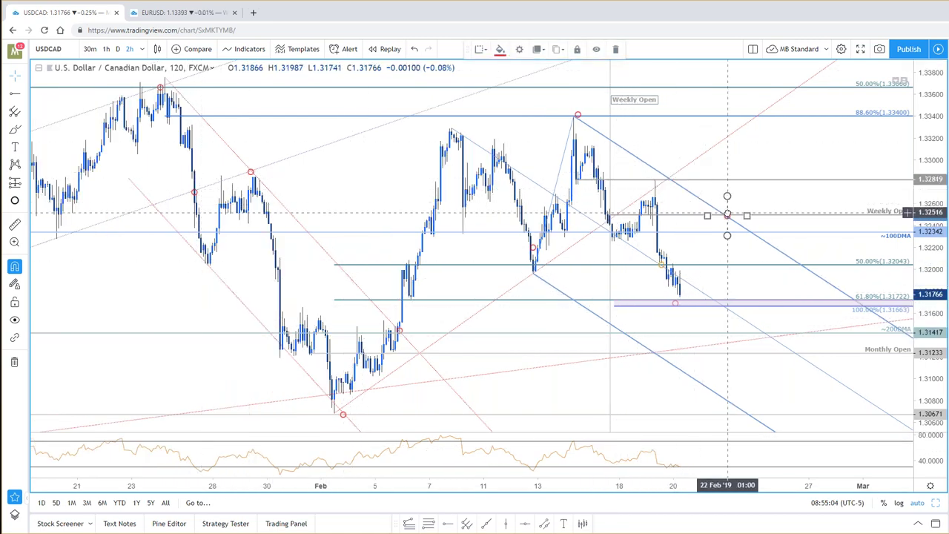
pyautogui.click(831, 192)
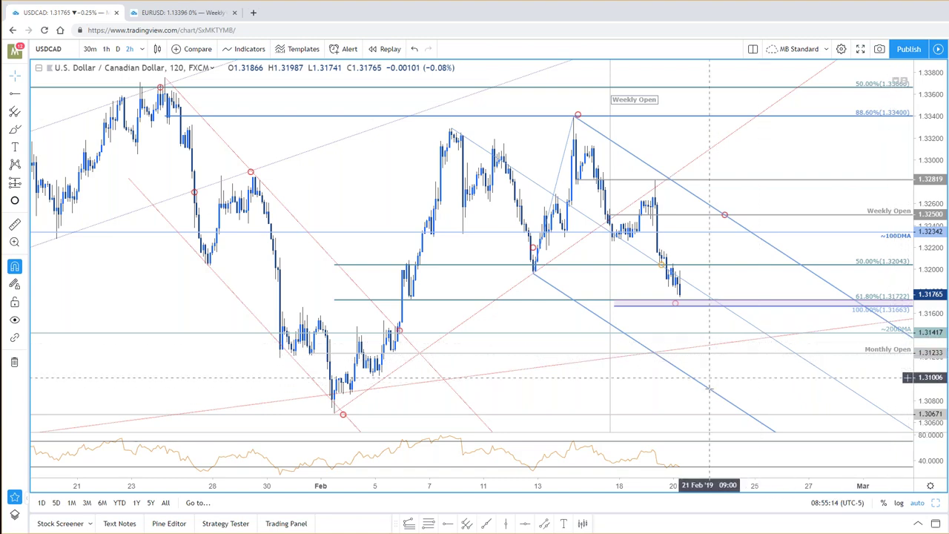
# - Restore the two-chart layout, widen the 120-minute chart's price range, and examine USDCAD's ascending channel on the daily chart
pyautogui.click(936, 503)
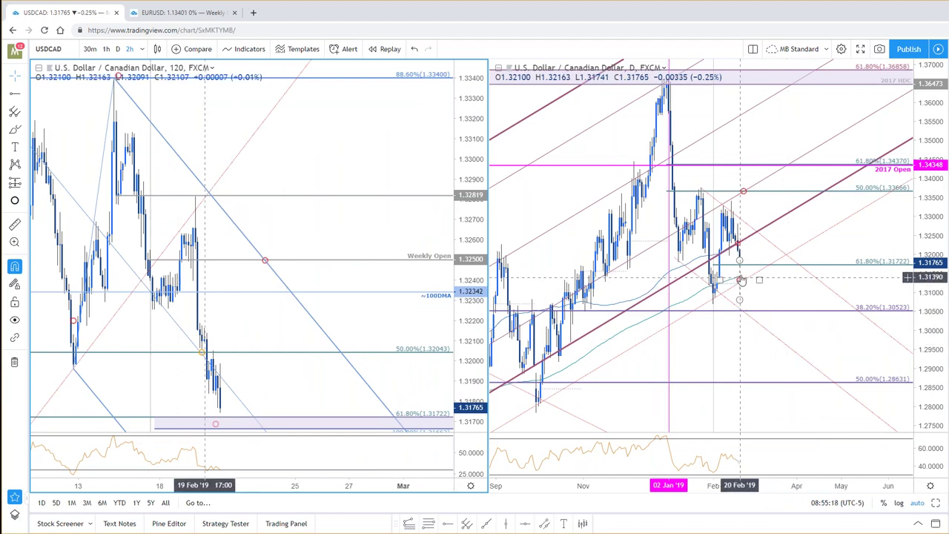
pyautogui.moveTo(469, 267); pyautogui.dragTo(469, 341)
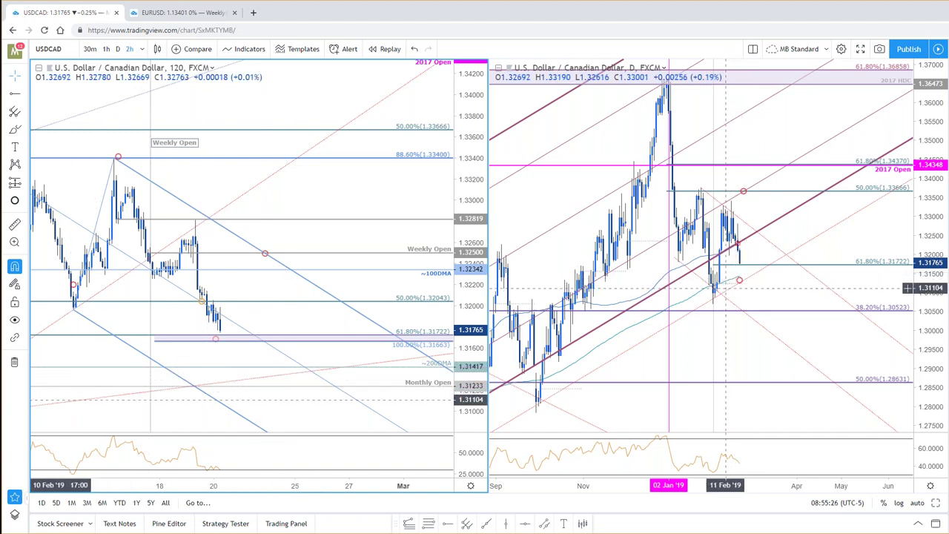
pyautogui.scroll(-5, 733, 282)
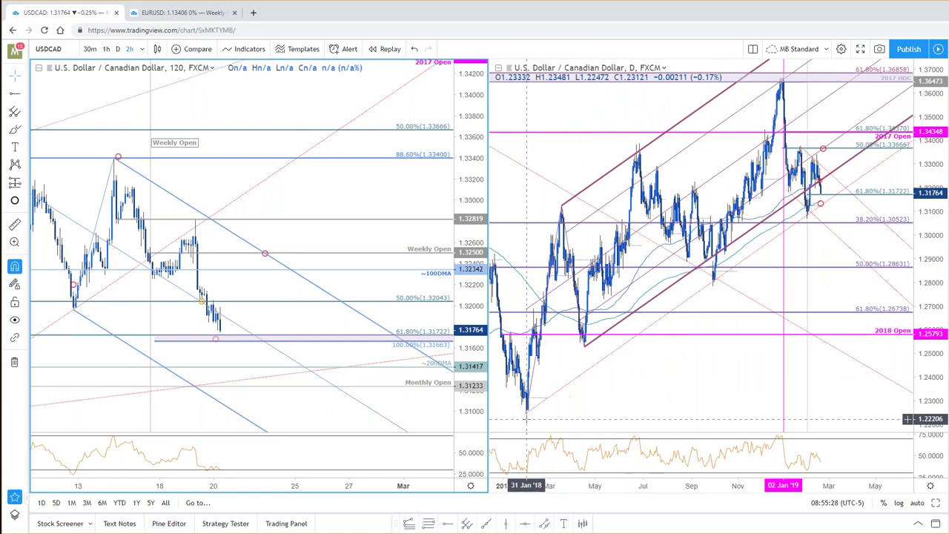
pyautogui.scroll(1, 828, 207)
pyautogui.scroll(2, 828, 207)
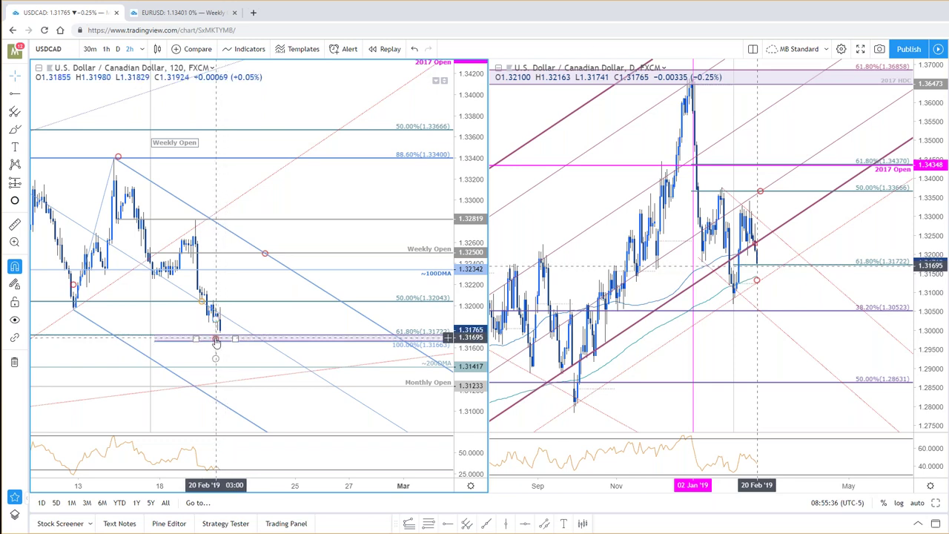
# - Try a red ray from the 14 February high through the 19 February high, with a parallel copy lower on the USDCAD 120-minute chart
pyautogui.moveTo(284, 319); pyautogui.dragTo(353, 318)
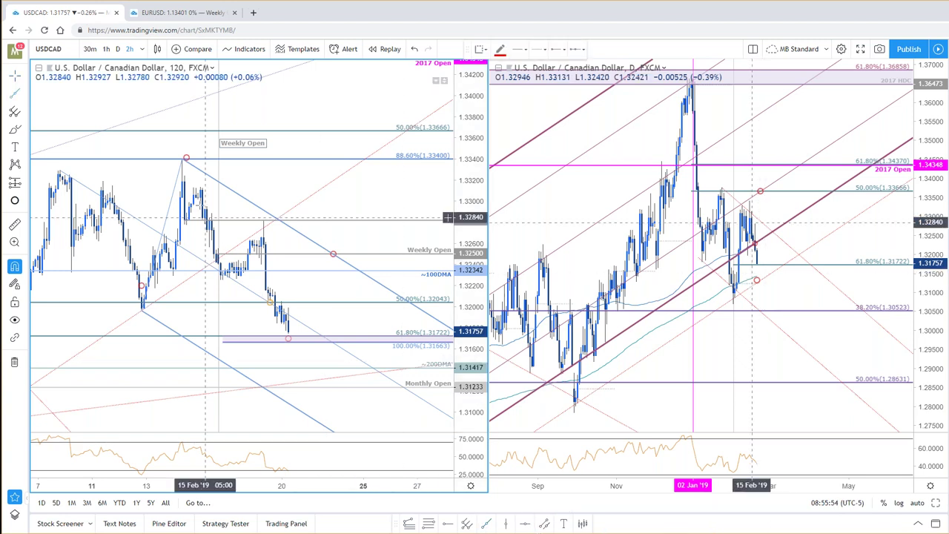
pyautogui.click(183, 158)
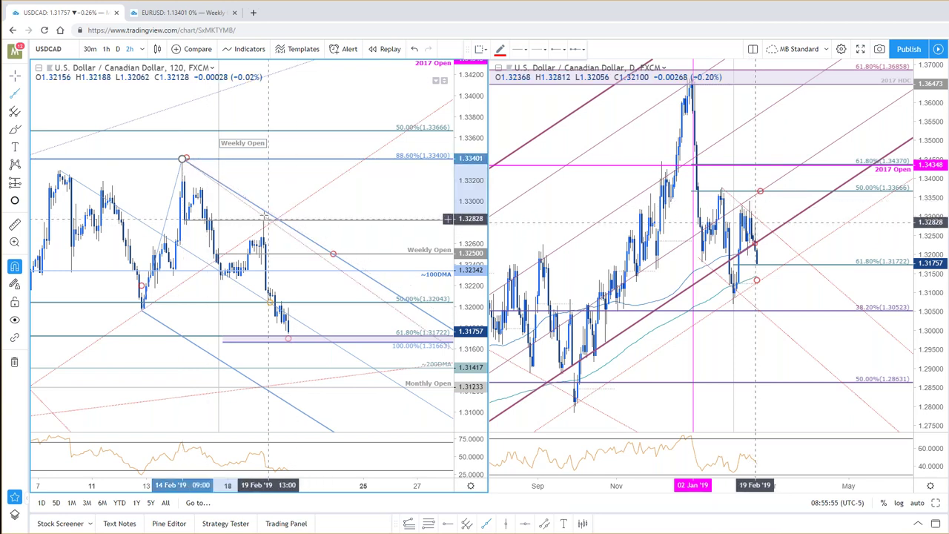
pyautogui.click(263, 220)
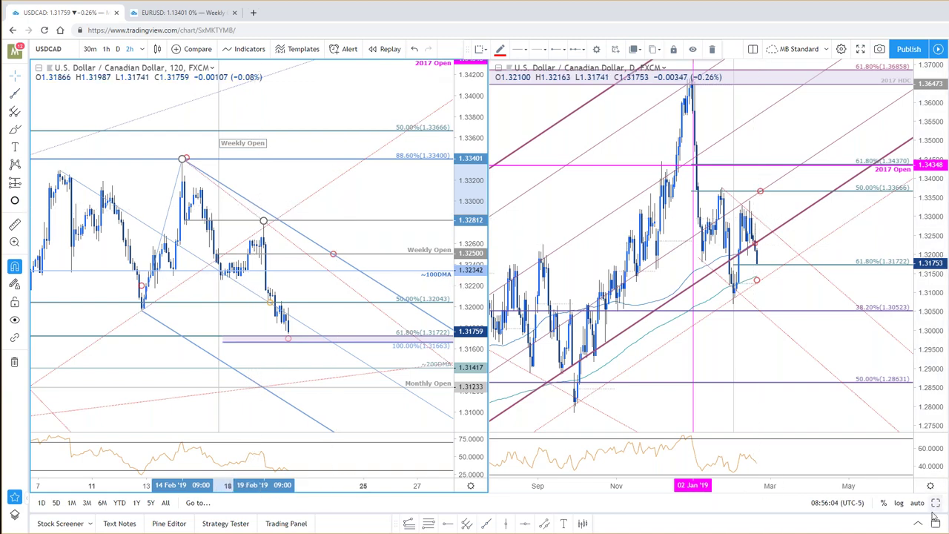
pyautogui.hotkey('alt', 'Return')
pyautogui.moveTo(719, 200)
pyautogui.mouseDown()
pyautogui.moveTo(673, 184)
pyautogui.moveTo(662, 298)
pyautogui.moveTo(657, 289)
pyautogui.moveTo(672, 294)
pyautogui.mouseUp()
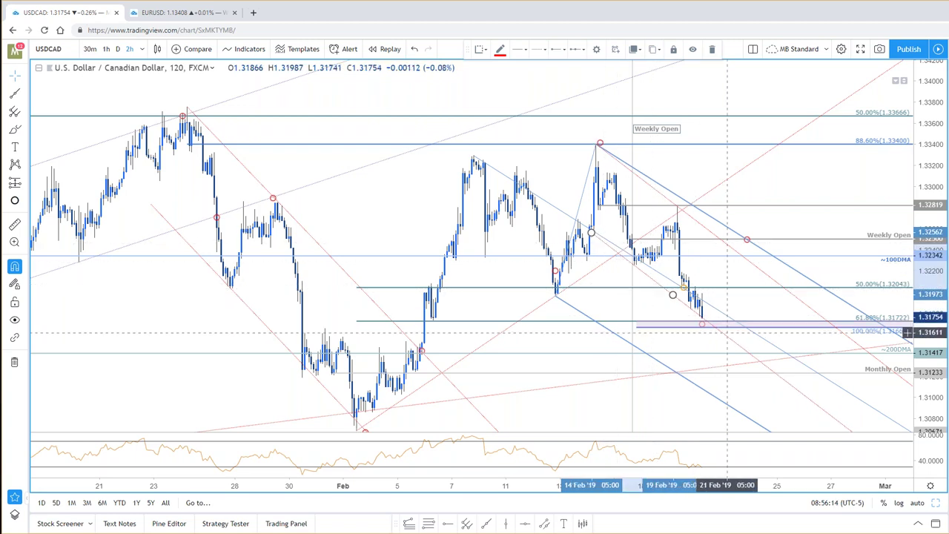
pyautogui.click(701, 329)
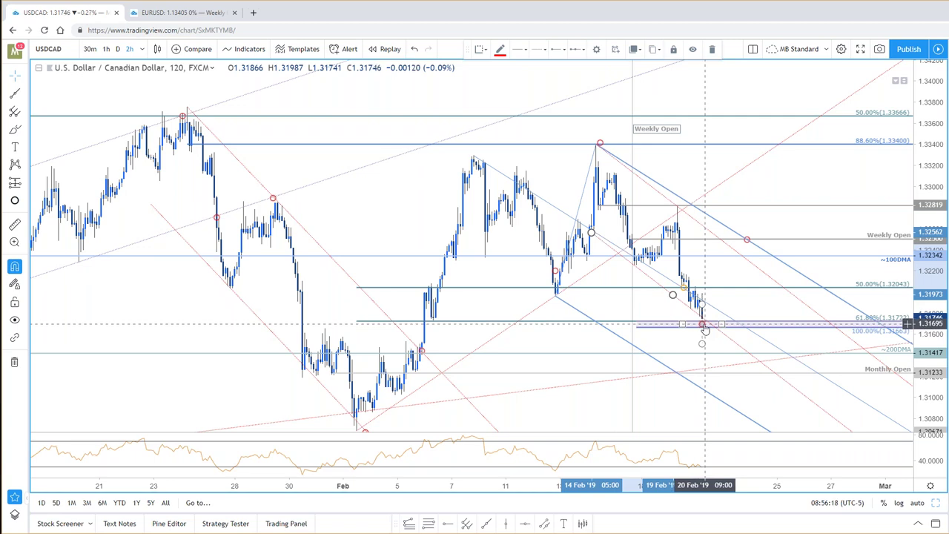
pyautogui.click(705, 331)
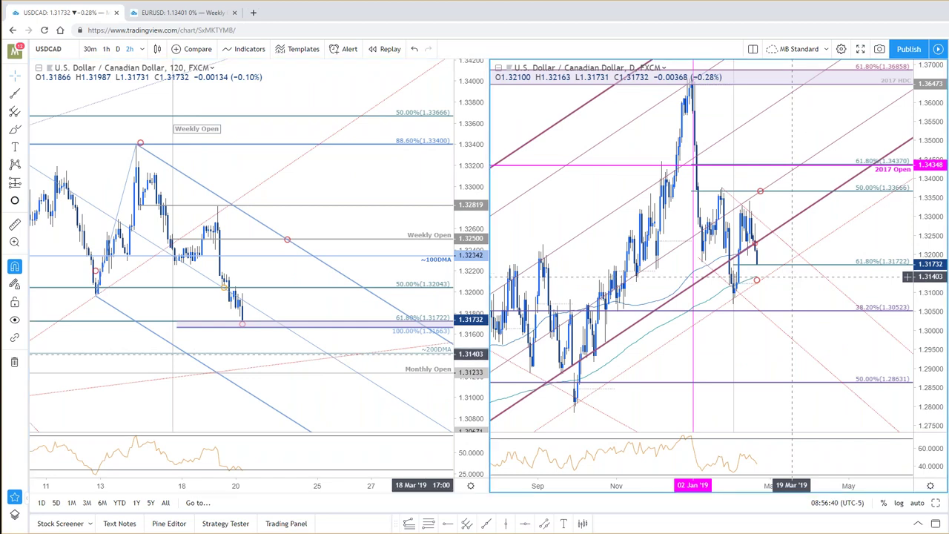
# - Show the indicator last values on the daily chart's price scale to read the moving averages, then hide them and close the settings
pyautogui.rightClick(792, 275)
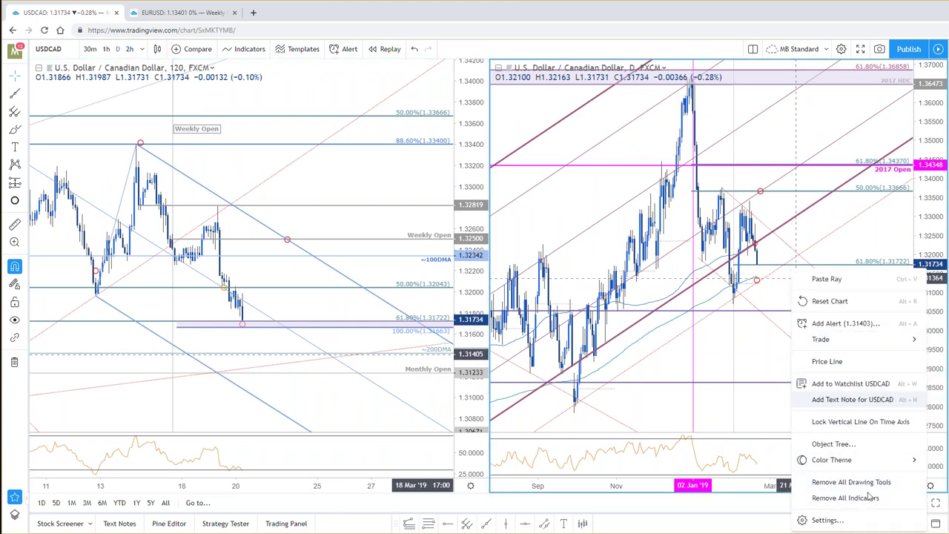
pyautogui.click(850, 517)
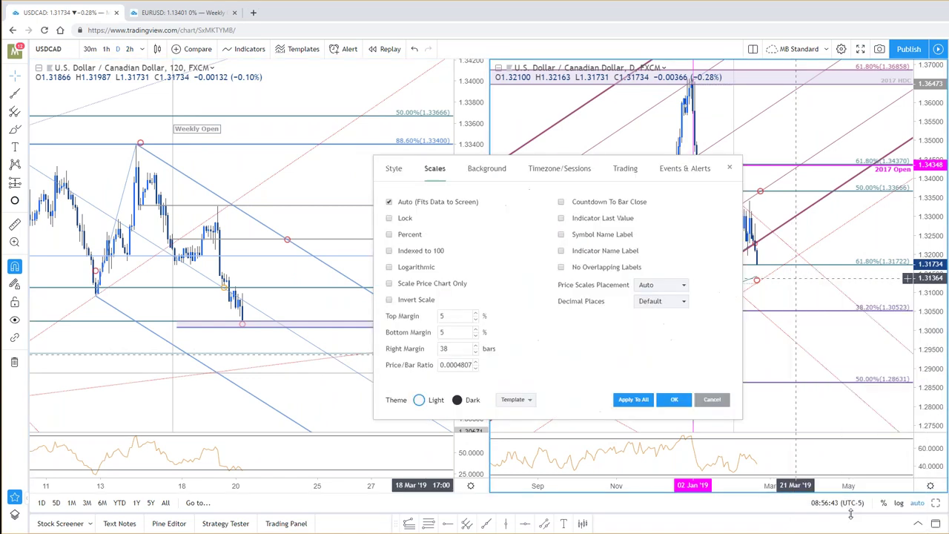
pyautogui.click(562, 219)
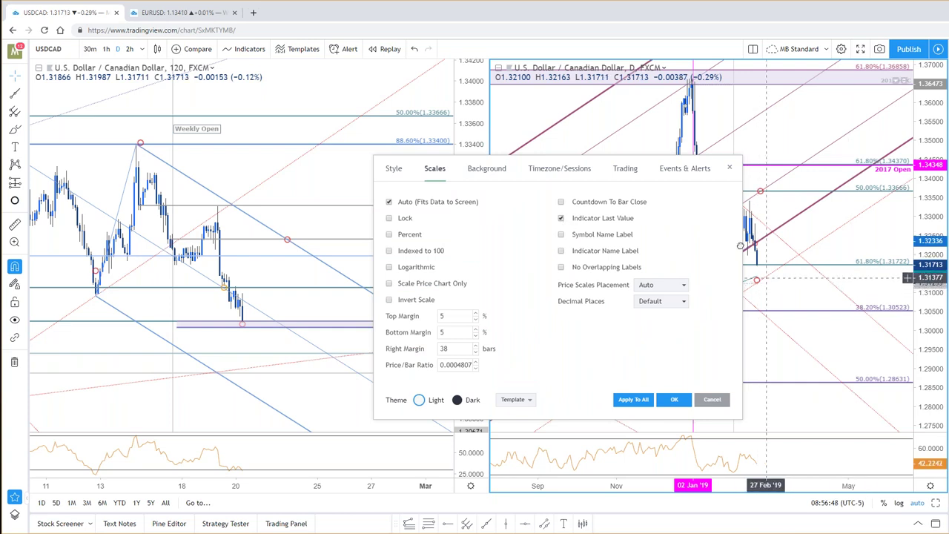
pyautogui.click(582, 218)
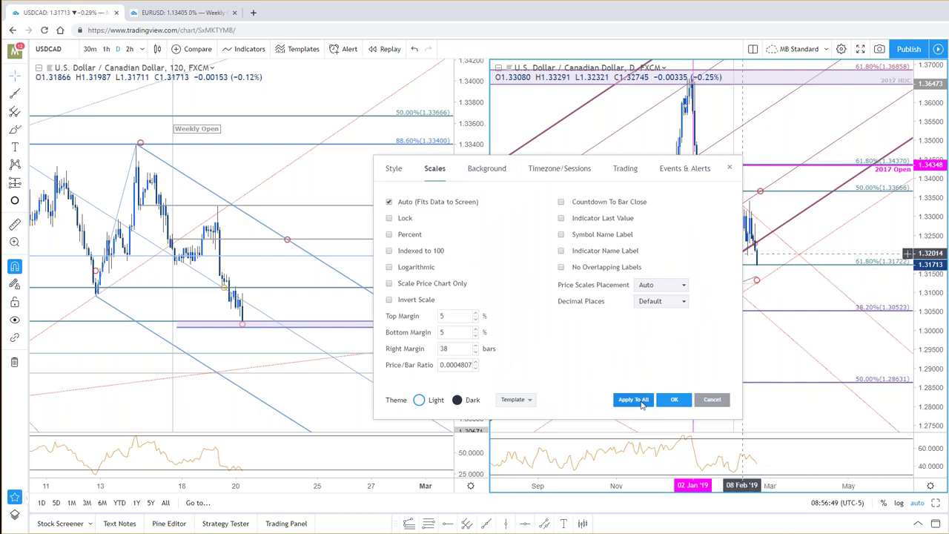
pyautogui.click(679, 404)
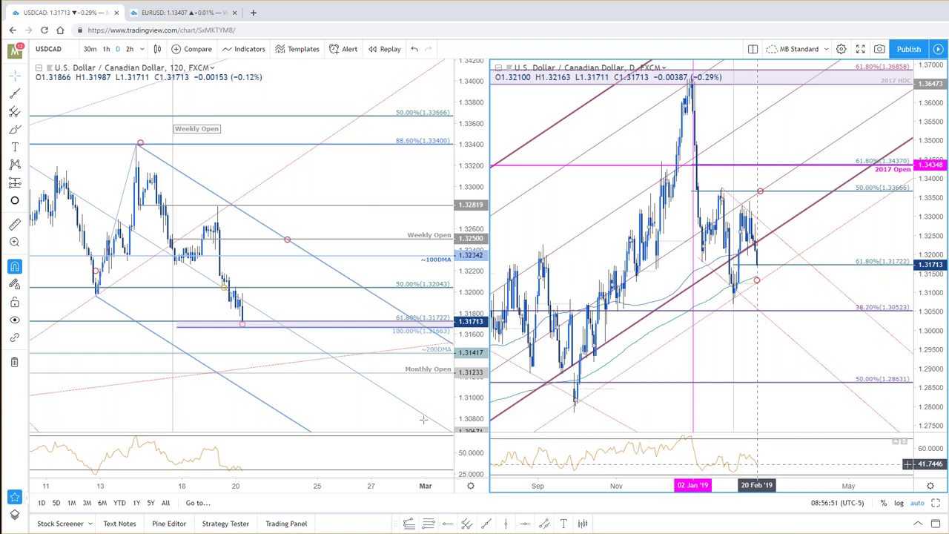
# - Move the ~200DMA horizontal line on the USDCAD 120-minute chart to 1.31436
pyautogui.click(345, 351)
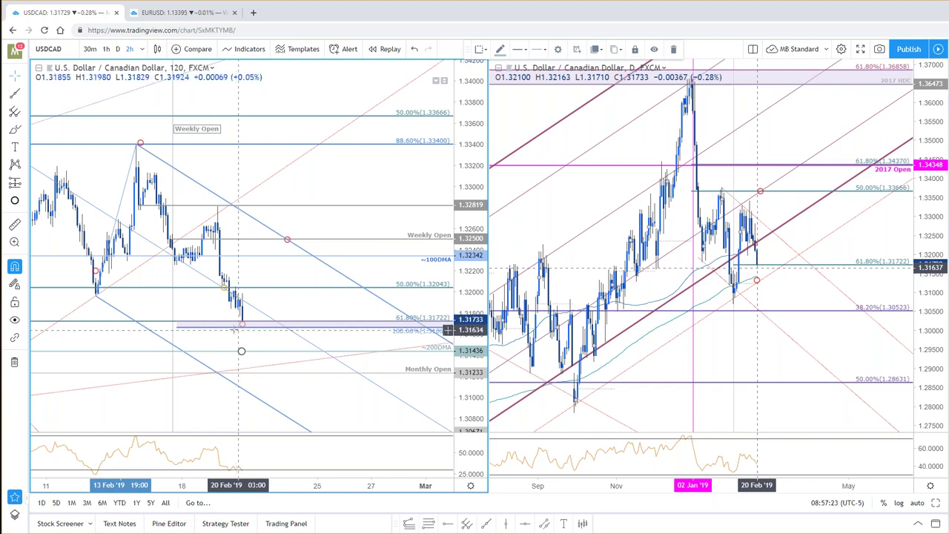
pyautogui.moveTo(279, 303); pyautogui.dragTo(386, 279)
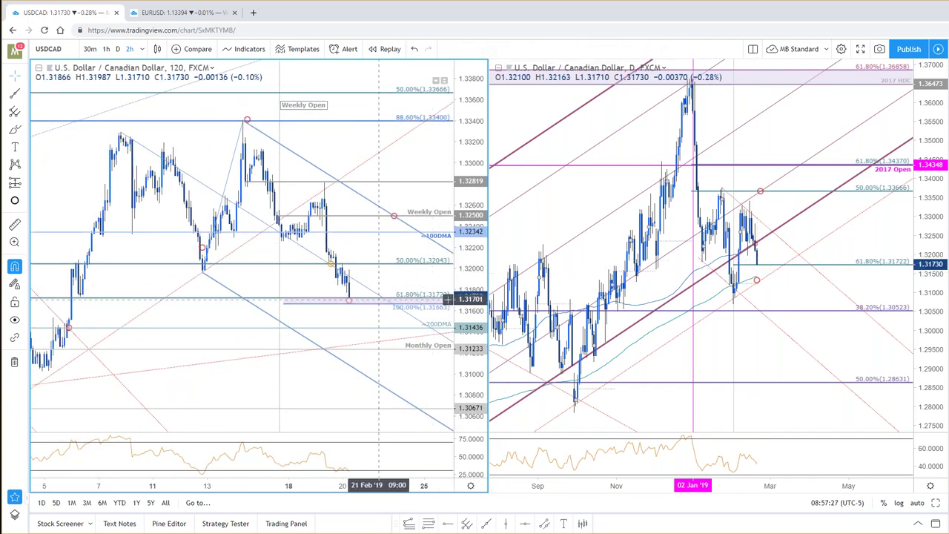
pyautogui.moveTo(347, 314); pyautogui.dragTo(324, 304)
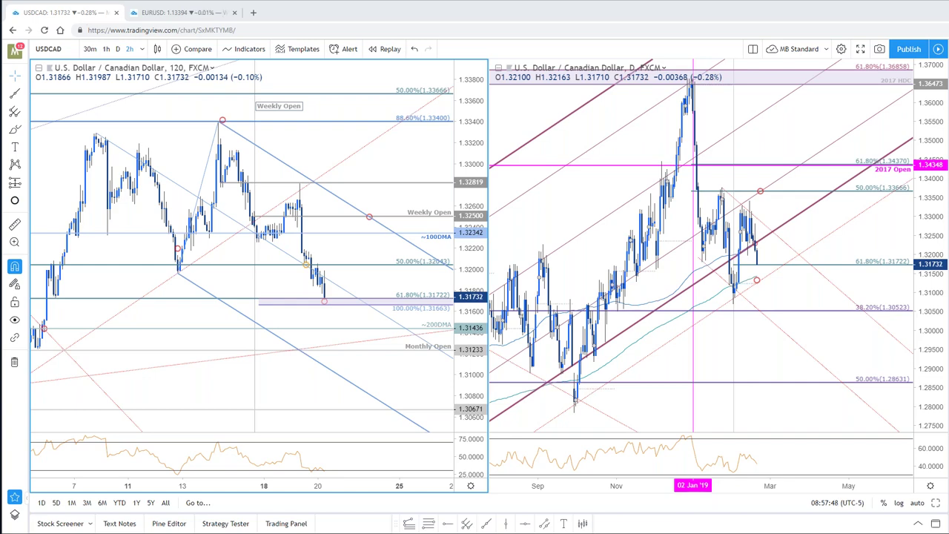
# - Look through the published 2/19 and 2/18 intraday updates for further setups and enlarge the NZDUSD 120-minute chart from the 2/18 update
pyautogui.hotkey('alt', 'Tab')
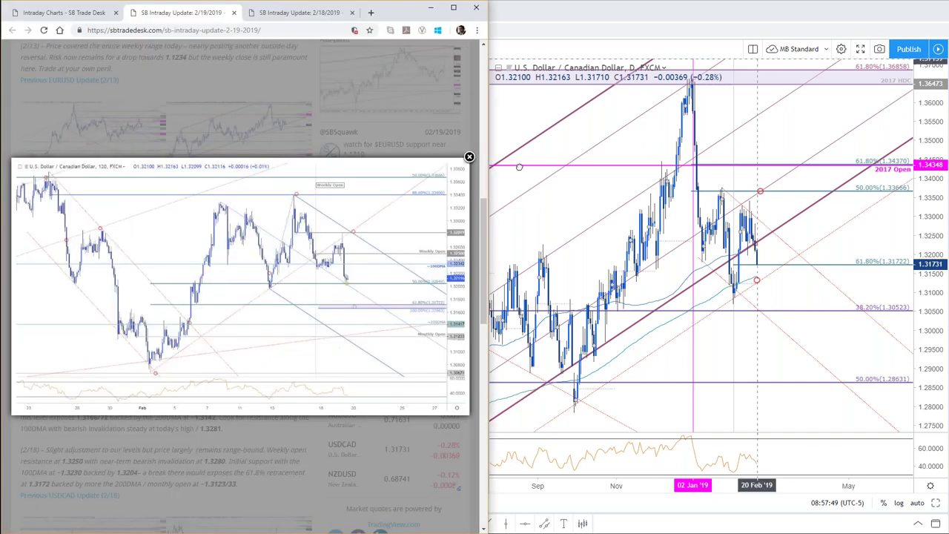
pyautogui.click(259, 488)
pyautogui.scroll(-6, 209, 391)
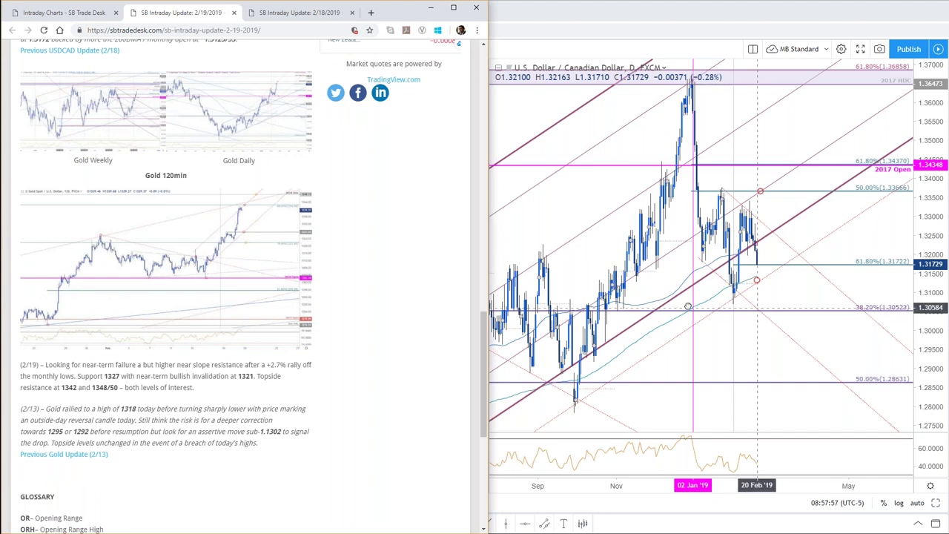
pyautogui.click(301, 14)
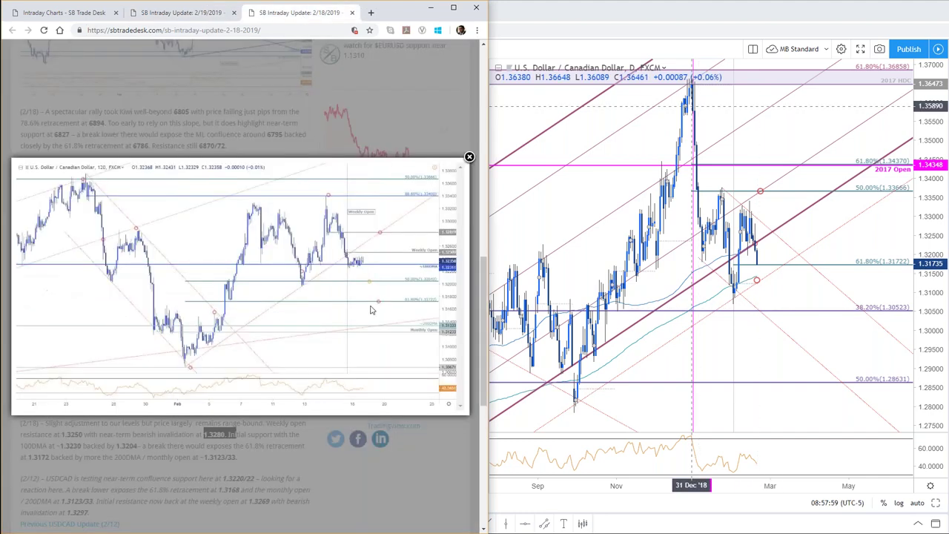
pyautogui.click(370, 485)
pyautogui.scroll(-6, 345, 488)
pyautogui.scroll(8, 346, 488)
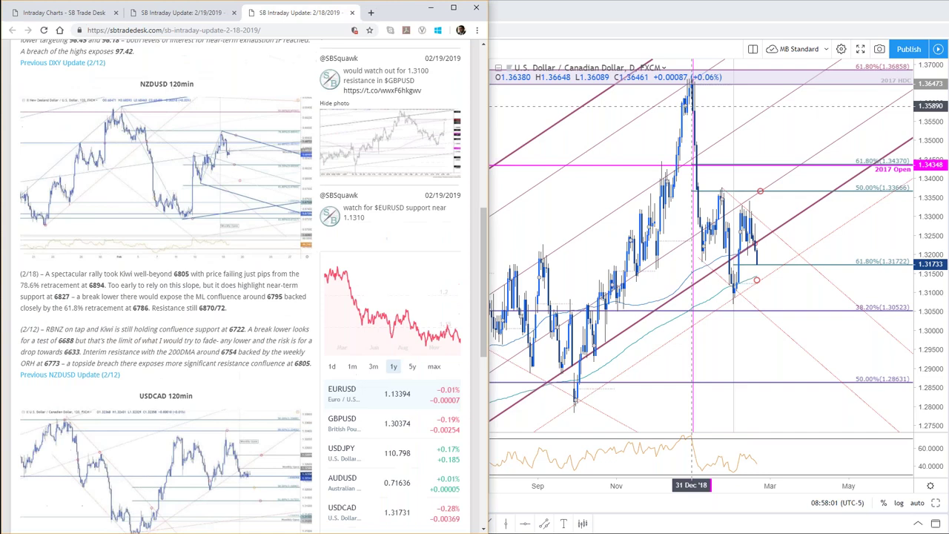
pyautogui.scroll(3, 215, 397)
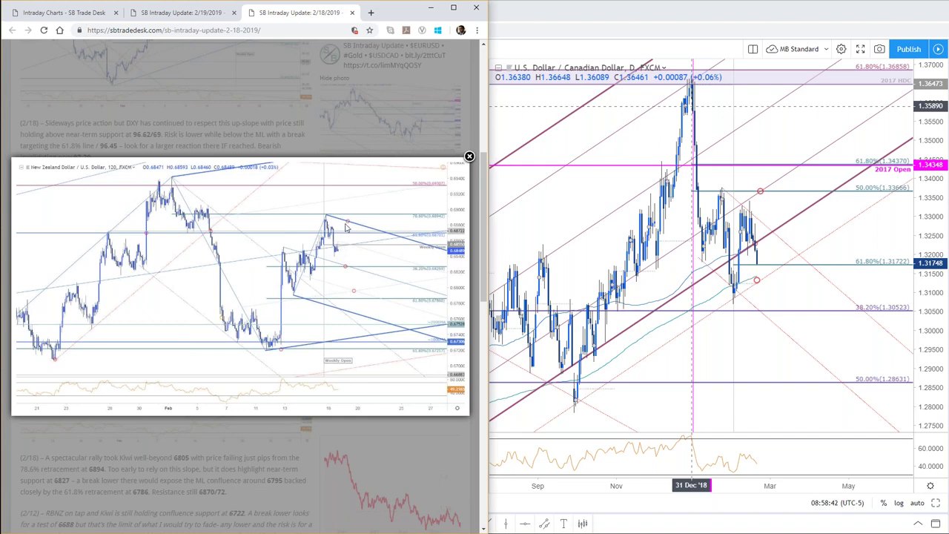
# - Return to the live TradingView charts, load NZDUSD in both panes, and maximize the 120-minute chart
pyautogui.click(558, 199)
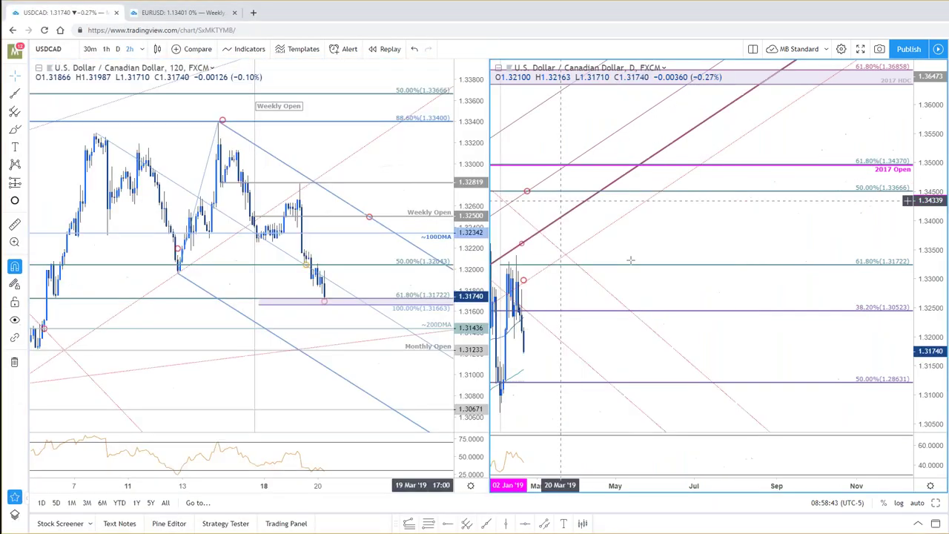
pyautogui.scroll(-3, 908, 281)
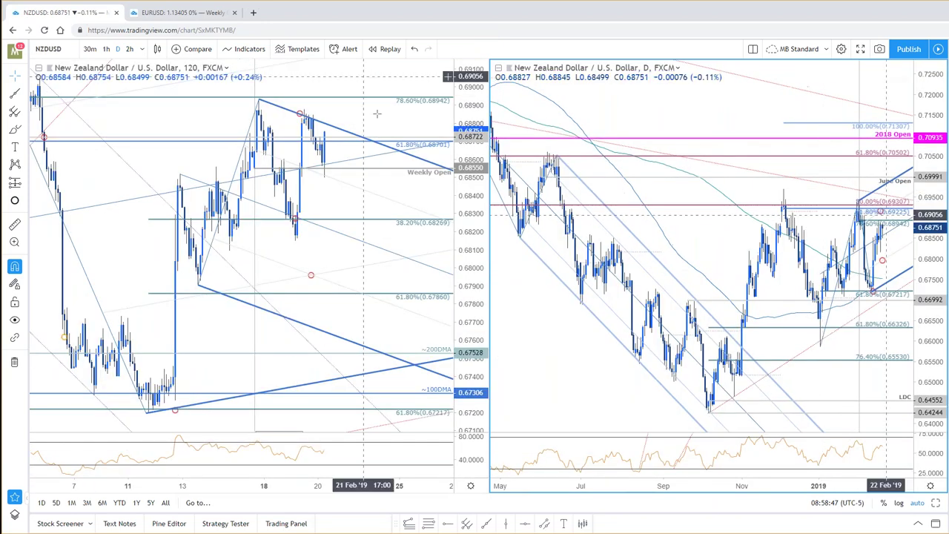
pyautogui.moveTo(392, 134); pyautogui.dragTo(431, 213)
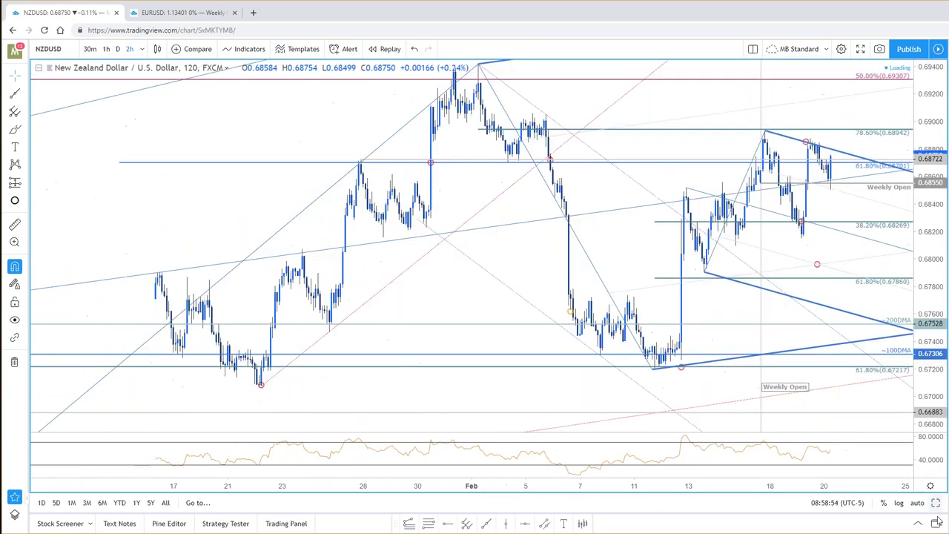
pyautogui.hotkey('alt', 'Return')
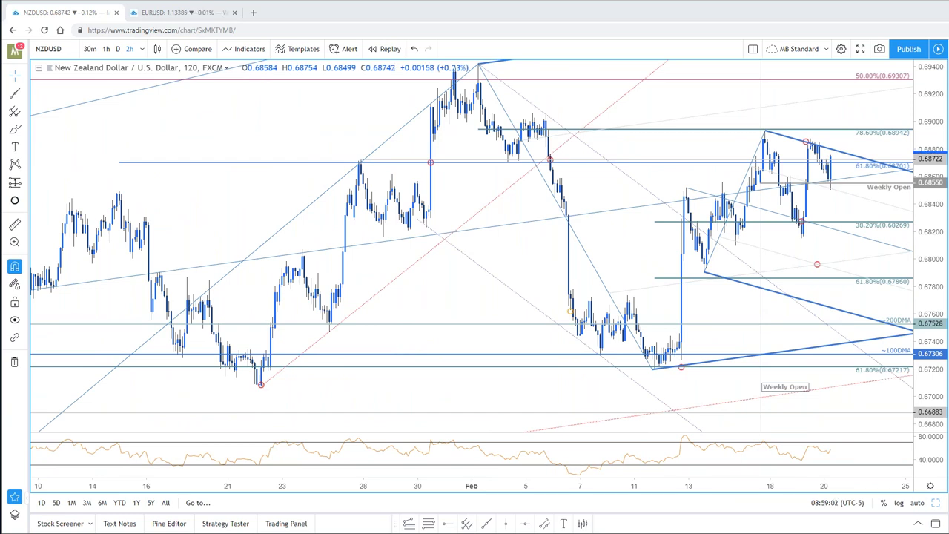
# - Examine recent NZDUSD price action on the 120-minute chart and compare it with the published 2/18 chart
pyautogui.moveTo(831, 113); pyautogui.dragTo(770, 120)
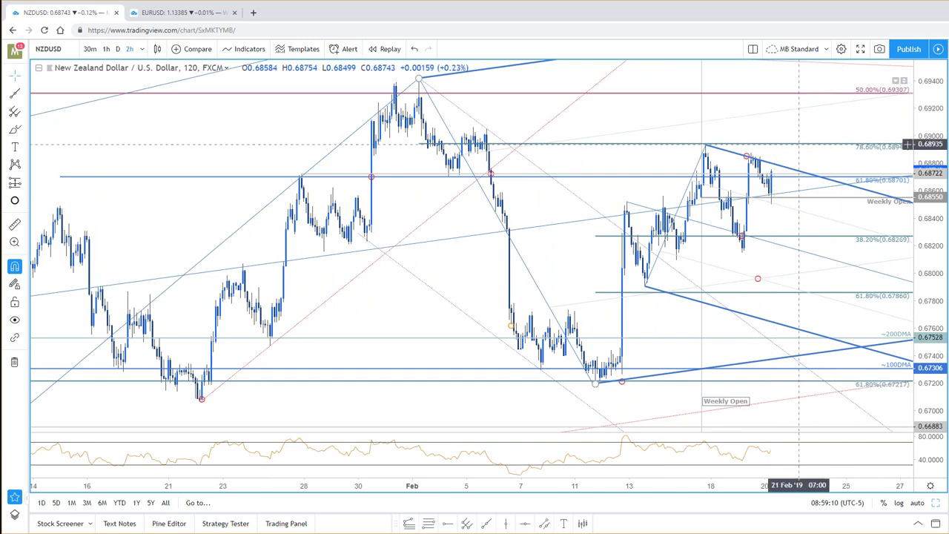
pyautogui.scroll(2, 809, 204)
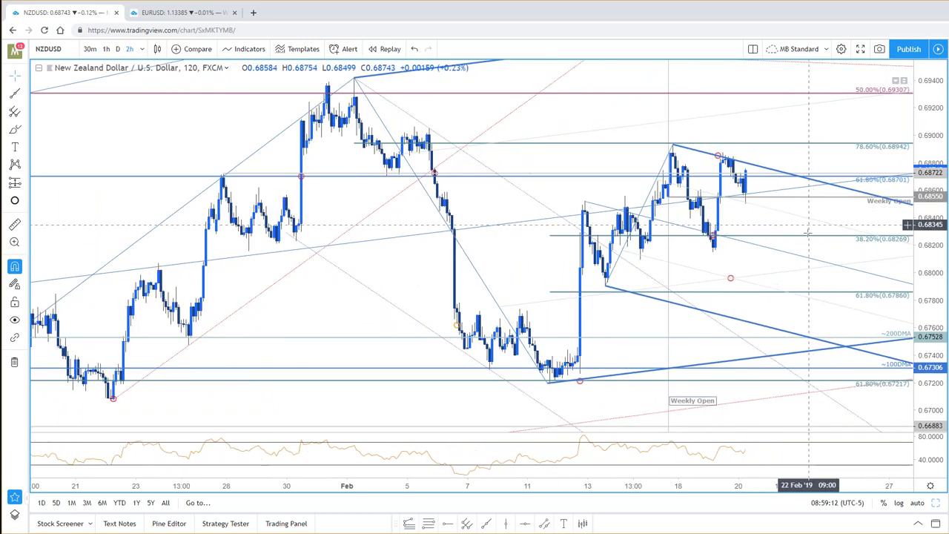
pyautogui.scroll(-1, 808, 237)
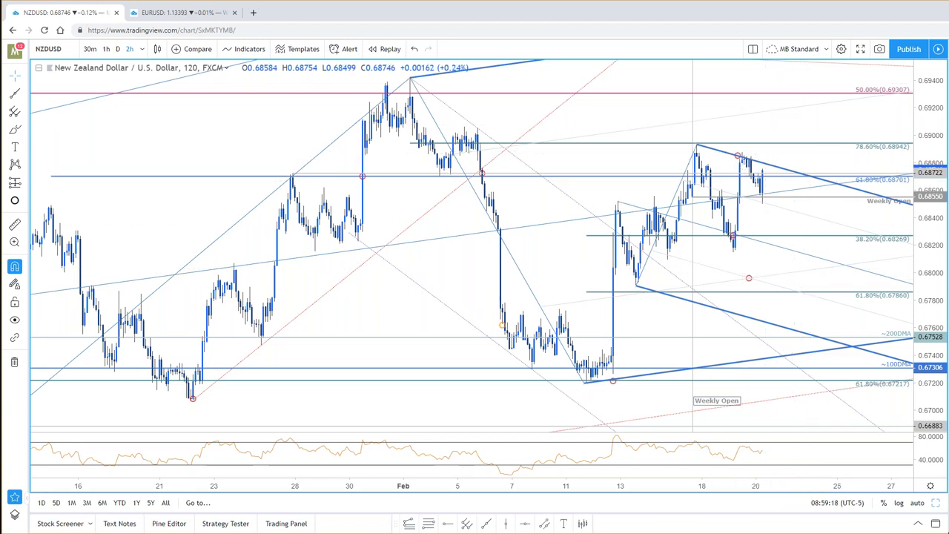
pyautogui.hotkey('alt', 'Tab')
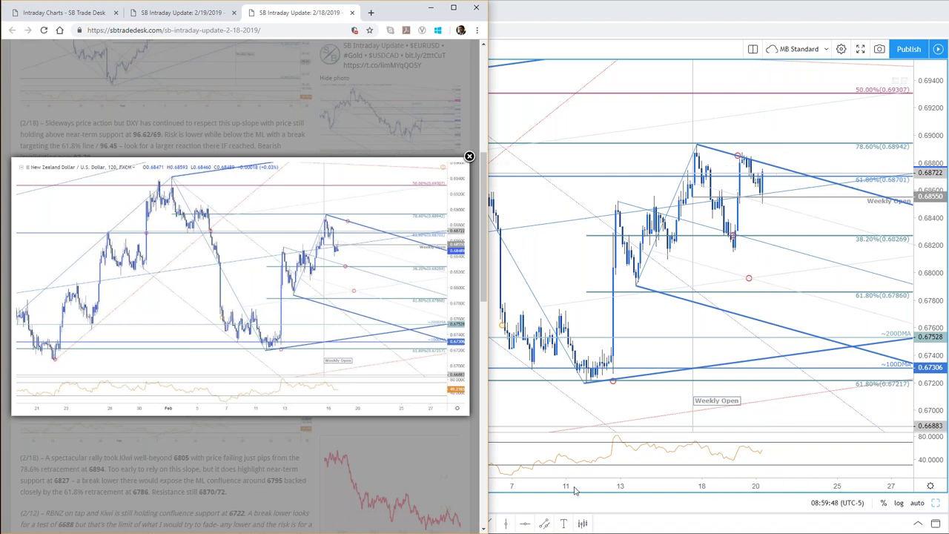
pyautogui.click(577, 439)
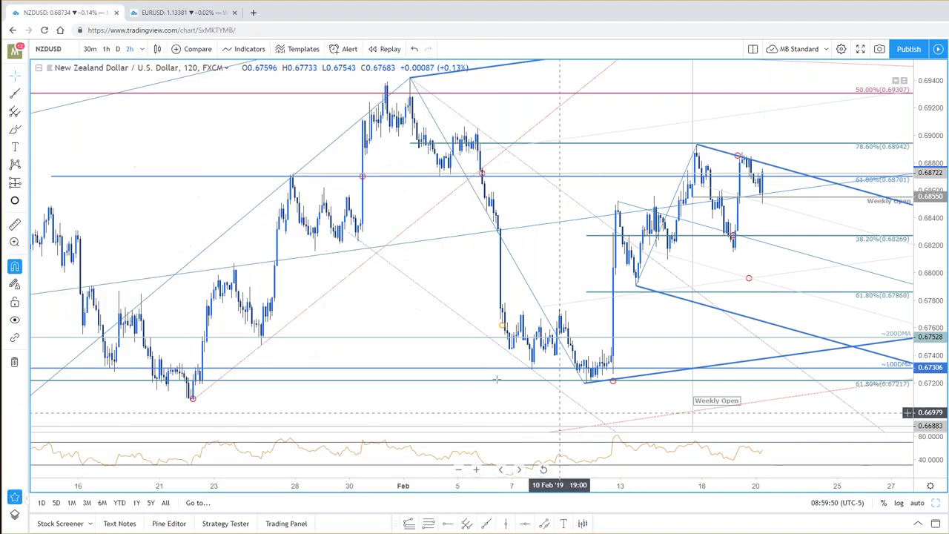
# - Switch the NZDUSD chart to the 60-minute interval and add a horizontal ray at 0.68887 from the peak near 18 February
pyautogui.moveTo(233, 115); pyautogui.dragTo(215, 119)
pyautogui.write('60')
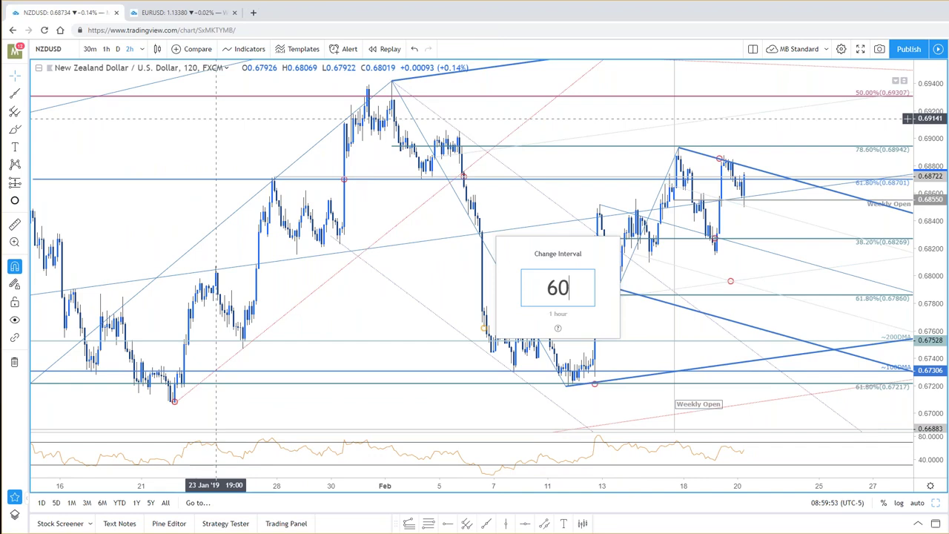
pyautogui.press('Return')
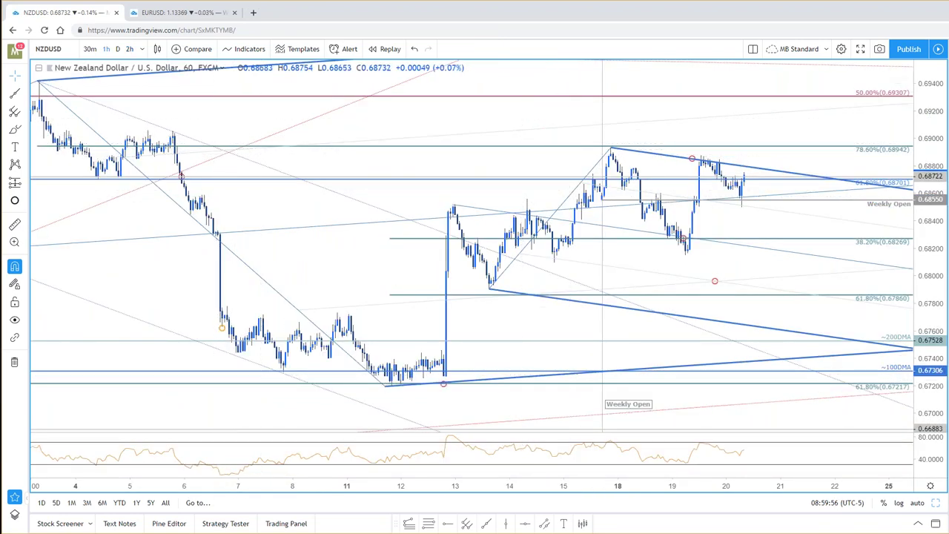
pyautogui.click(654, 169)
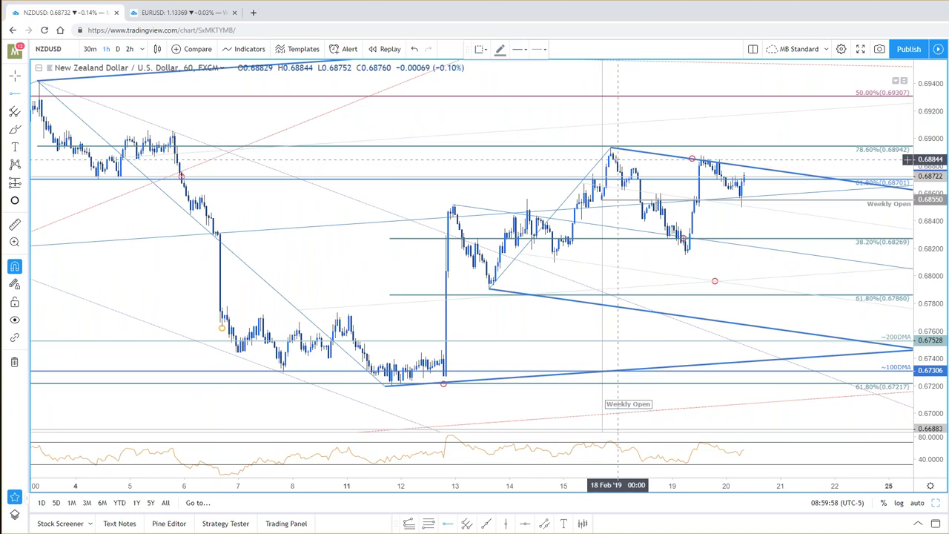
pyautogui.click(611, 154)
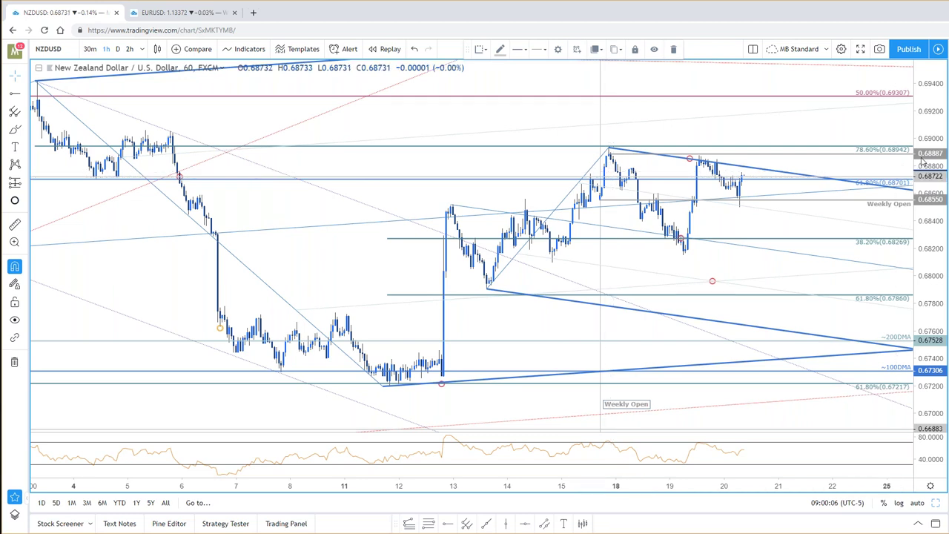
# - Examine the descending pitchfork, weekly open and Fibonacci levels around current price on the NZDUSD 60-minute chart
pyautogui.scroll(-1, 918, 174)
pyautogui.scroll(-1, 919, 174)
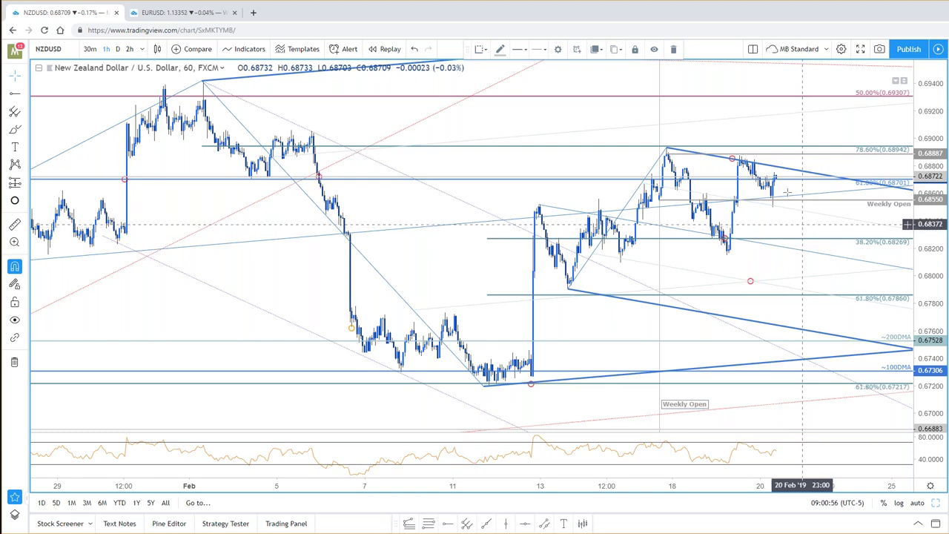
pyautogui.moveTo(764, 164); pyautogui.dragTo(670, 212)
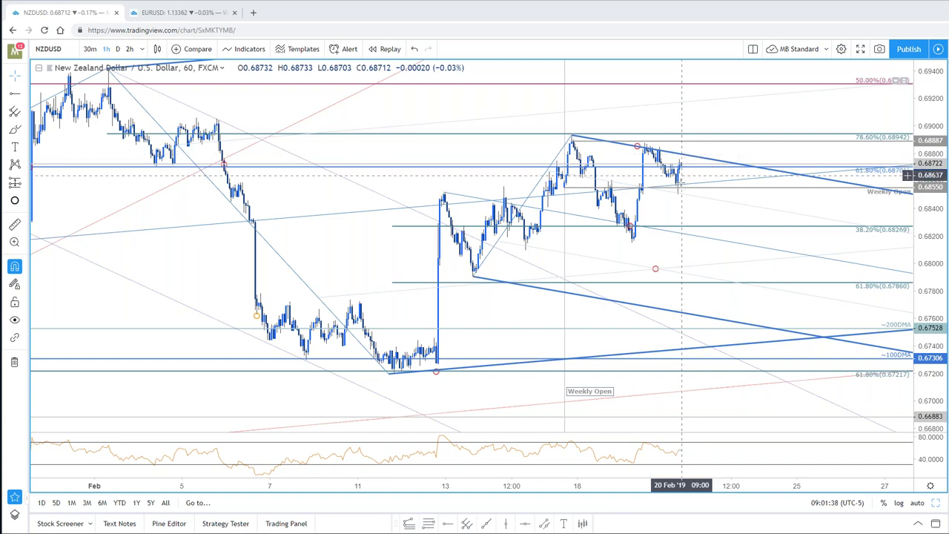
pyautogui.scroll(1, 682, 159)
pyautogui.click(548, 141)
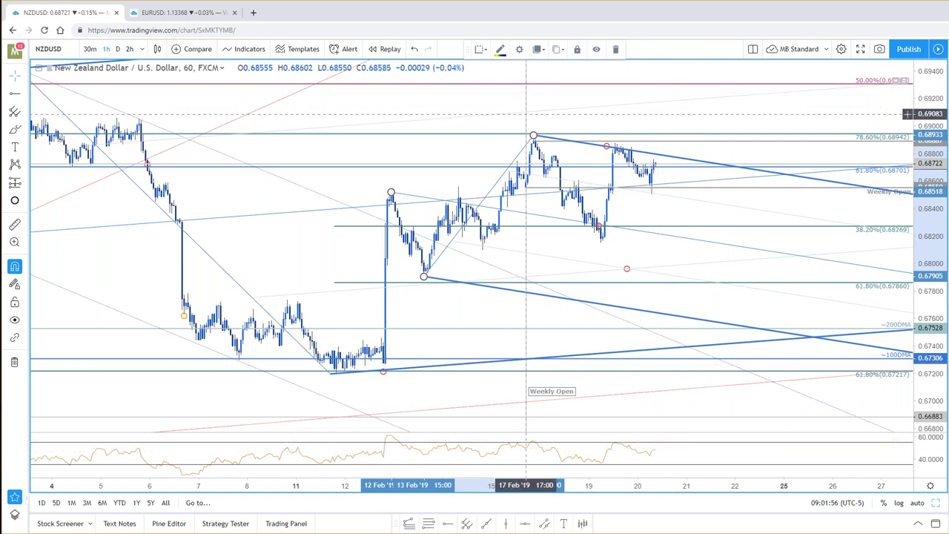
pyautogui.scroll(-3, 731, 248)
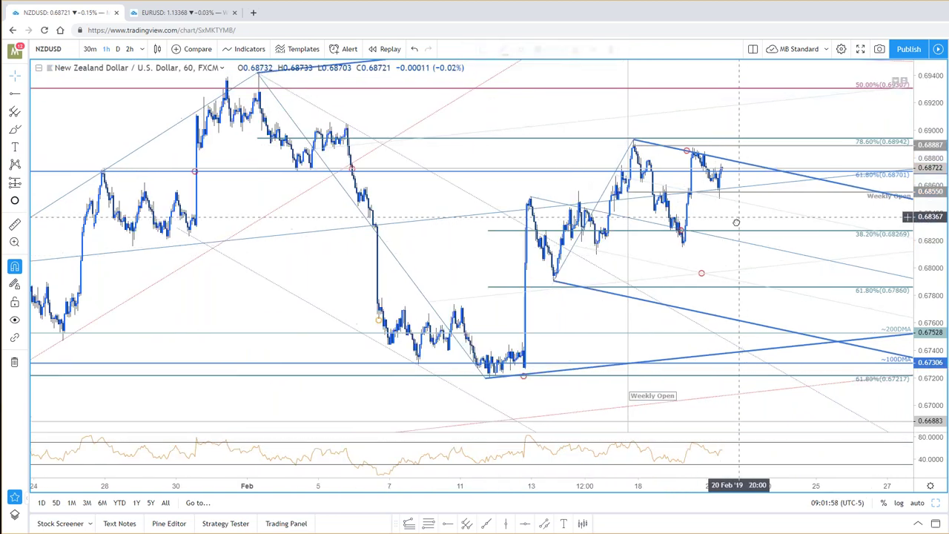
pyautogui.scroll(2, 727, 279)
pyautogui.scroll(3, 738, 330)
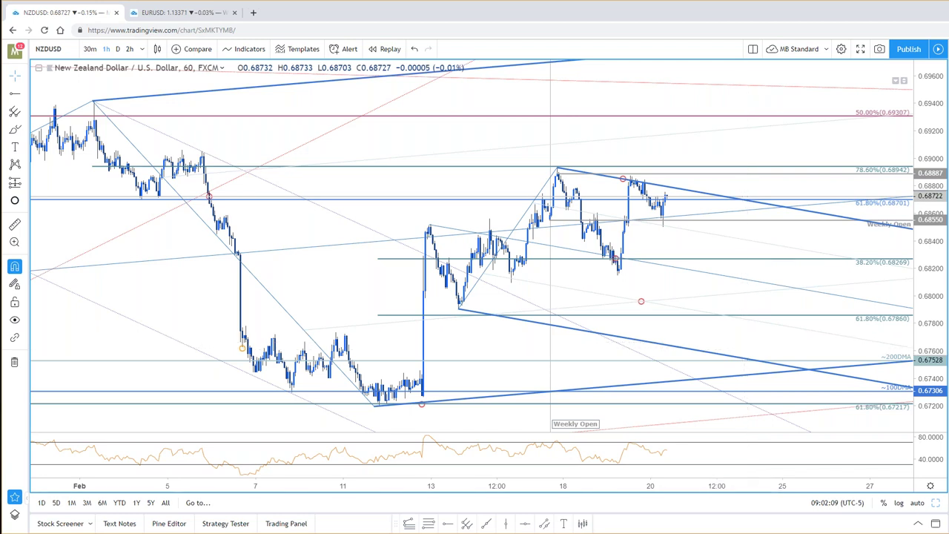
pyautogui.scroll(-3, 756, 223)
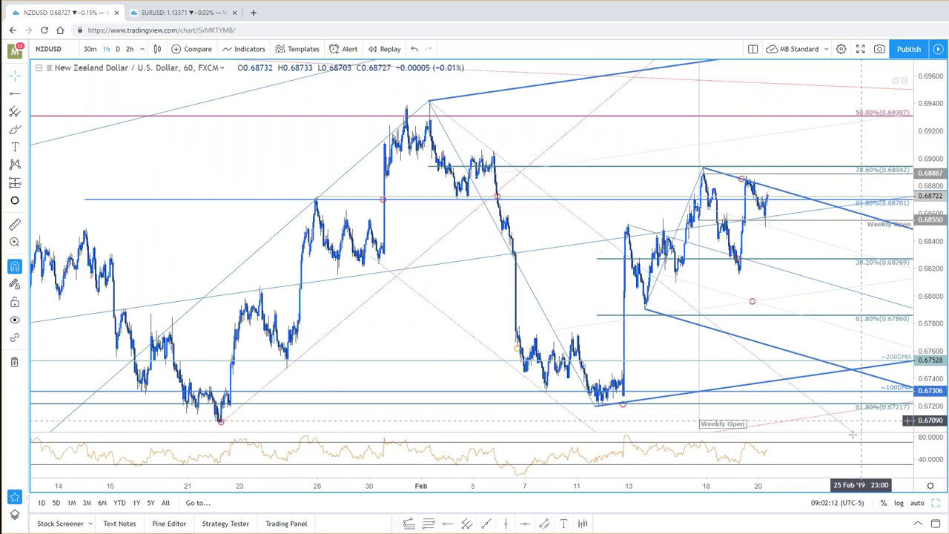
pyautogui.scroll(-2, 758, 146)
# - Restore the two-chart layout, bring recent daily price action into view, and maximize the NZDUSD daily chart
pyautogui.hotkey('alt', 'Return')
pyautogui.scroll(2, 907, 340)
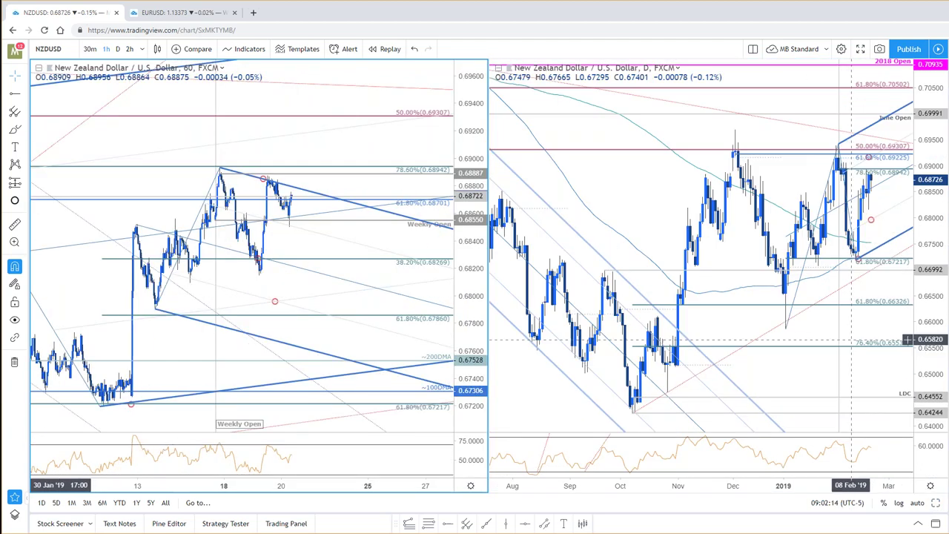
pyautogui.scroll(2, 908, 340)
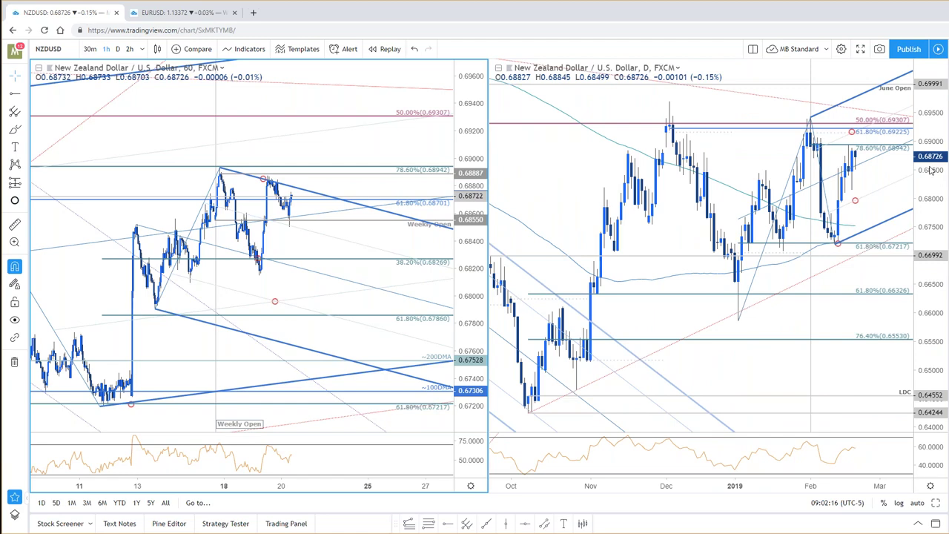
pyautogui.scroll(2, 882, 160)
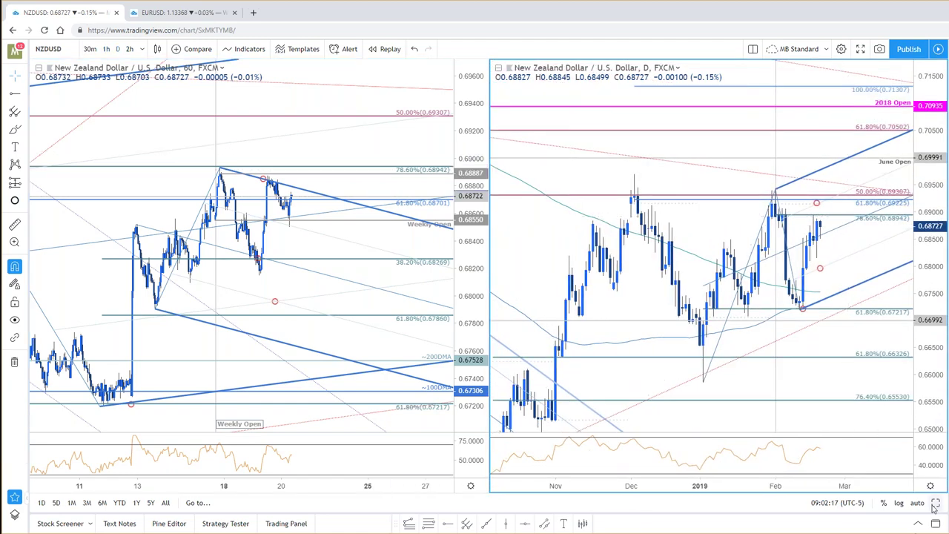
pyautogui.hotkey('alt', 'Return')
pyautogui.scroll(2, 708, 269)
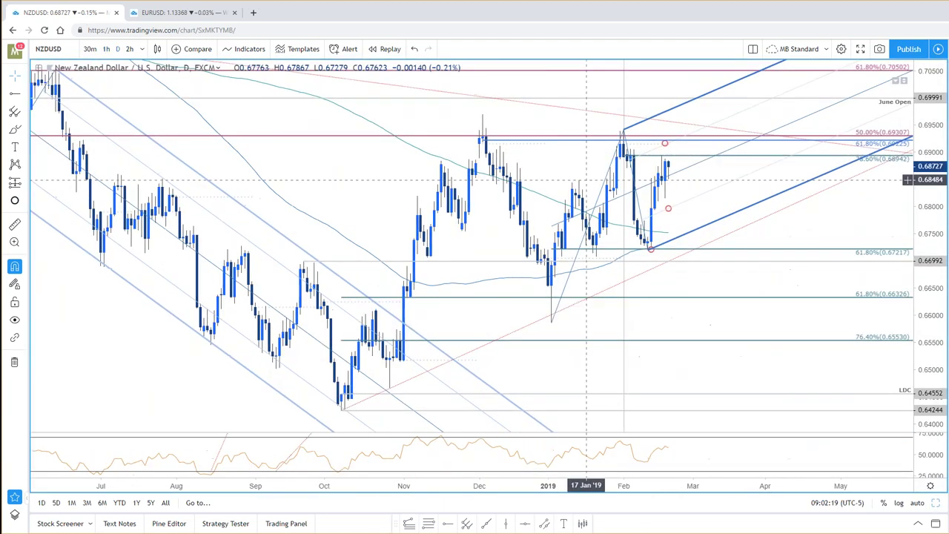
# - Review the ascending pitchfork on the NZDUSD daily chart and move the upper red circle marker to about 0.6919 at 22 February
pyautogui.scroll(-3, 851, 213)
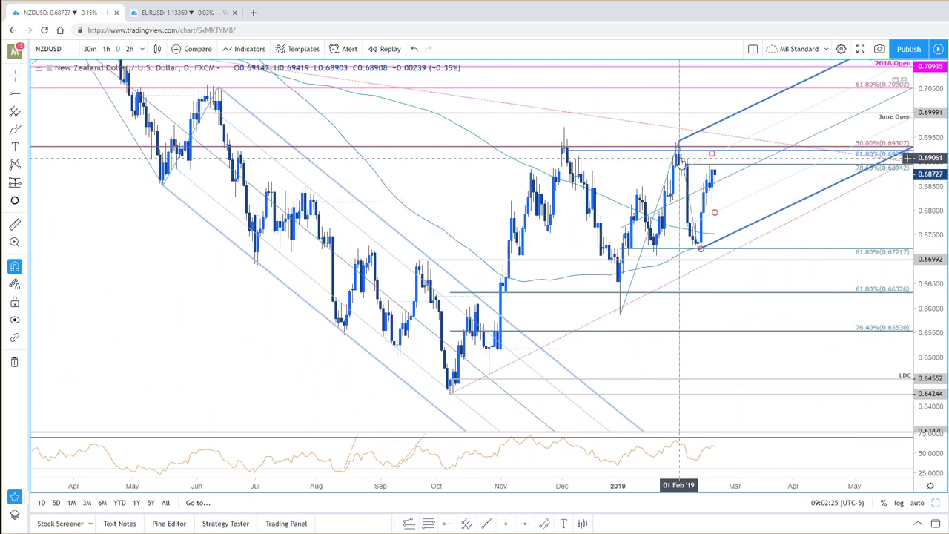
pyautogui.click(790, 154)
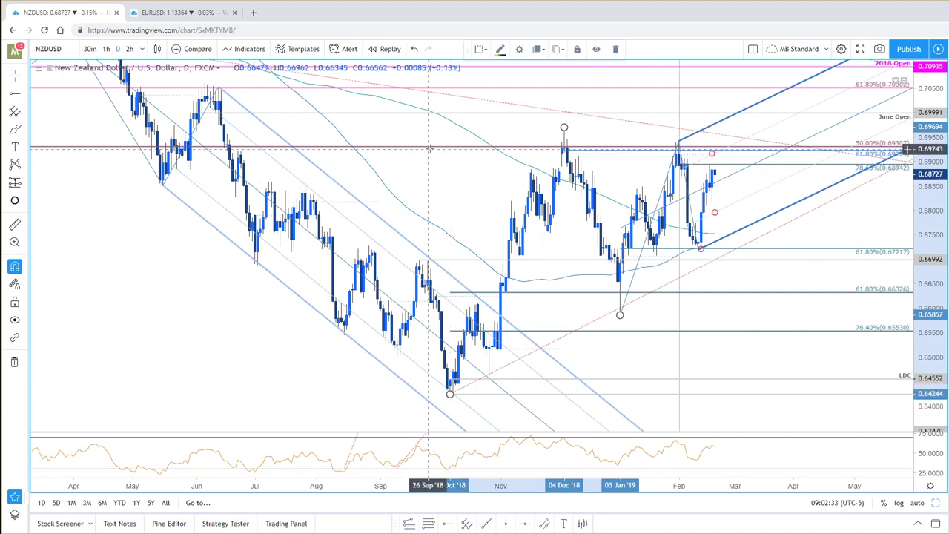
pyautogui.scroll(-3, 431, 146)
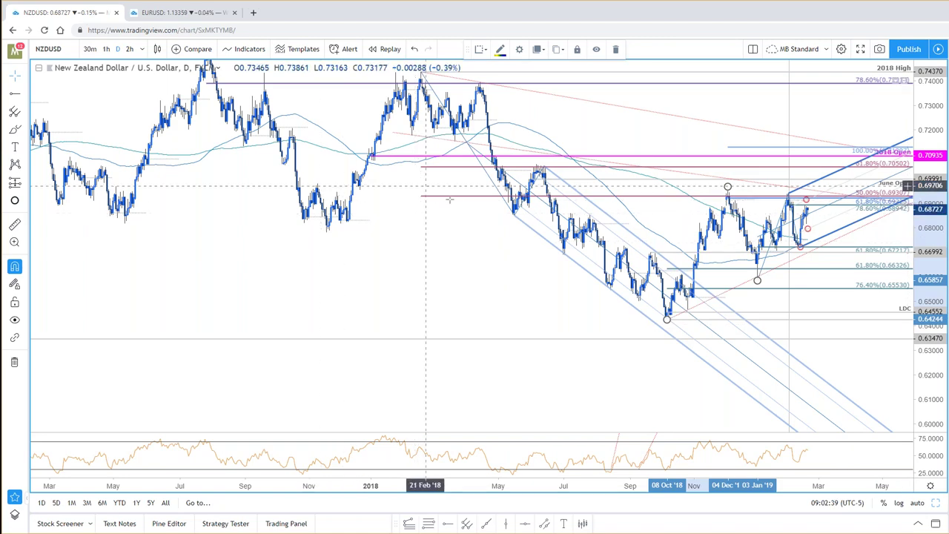
pyautogui.scroll(5, 786, 311)
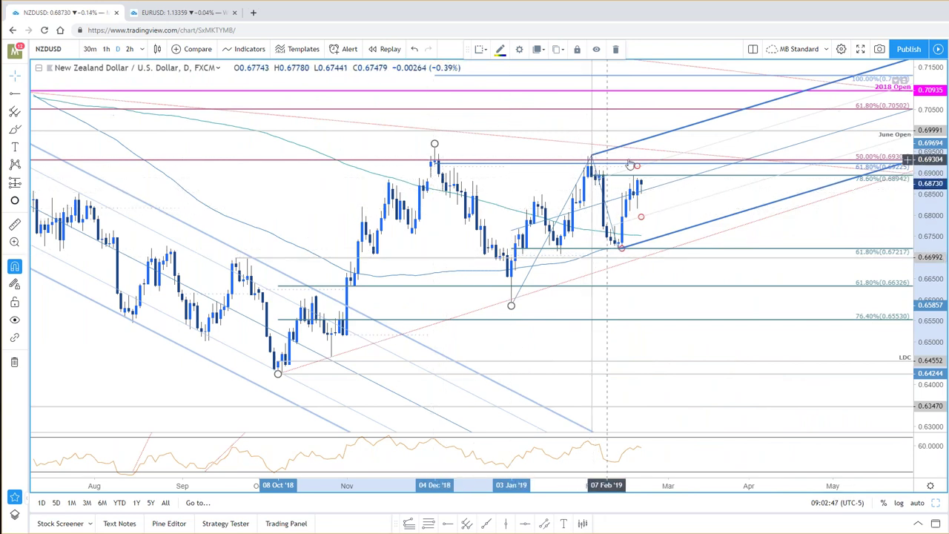
pyautogui.moveTo(638, 167); pyautogui.dragTo(649, 164)
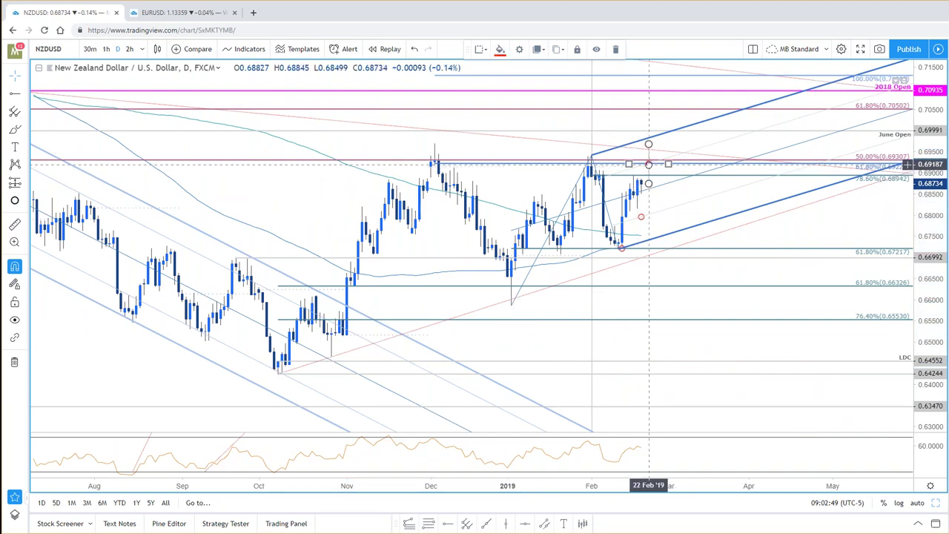
pyautogui.click(720, 263)
pyautogui.scroll(-3, 735, 263)
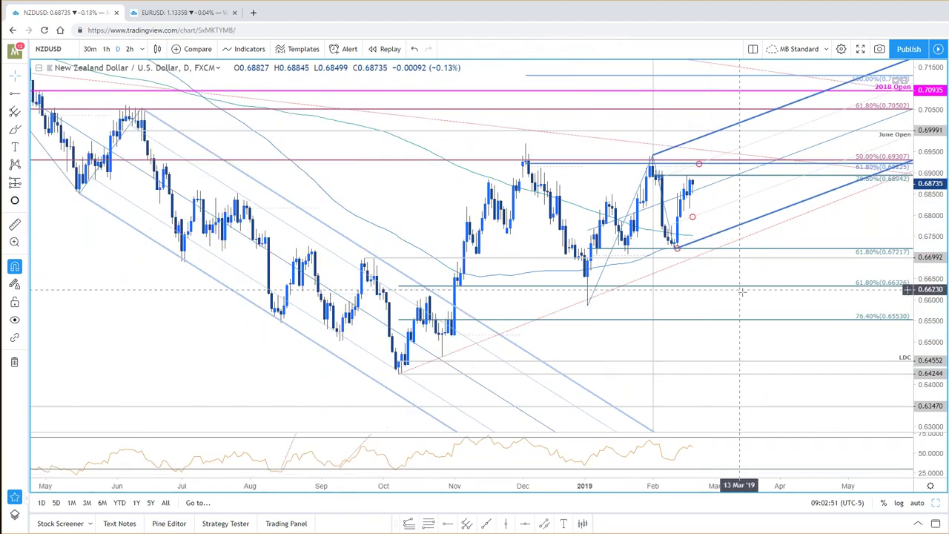
pyautogui.moveTo(771, 266); pyautogui.dragTo(769, 279)
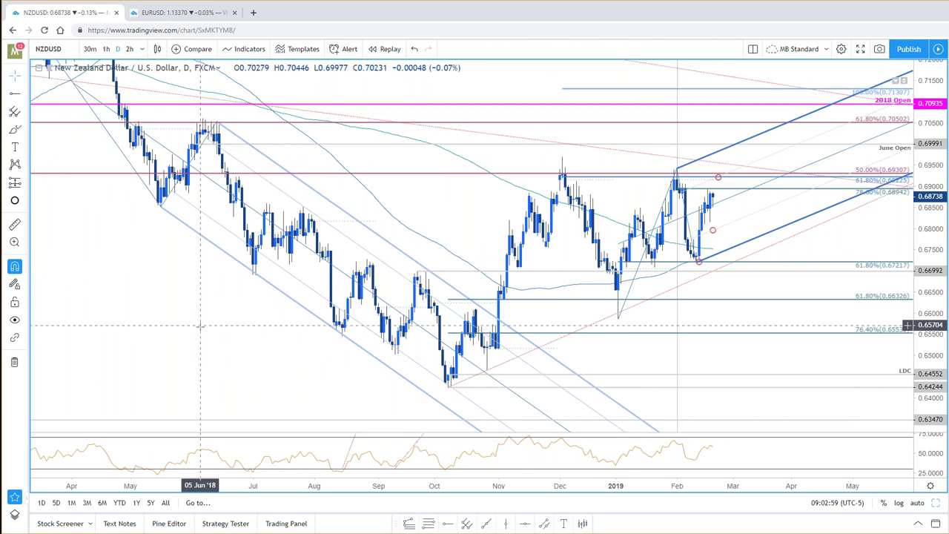
# - Restore the two-chart layout and move the NZDUSD 60-minute chart's red circle markers to about 0.6892 and 0.6850 at 20 February
pyautogui.scroll(-2, 200, 325)
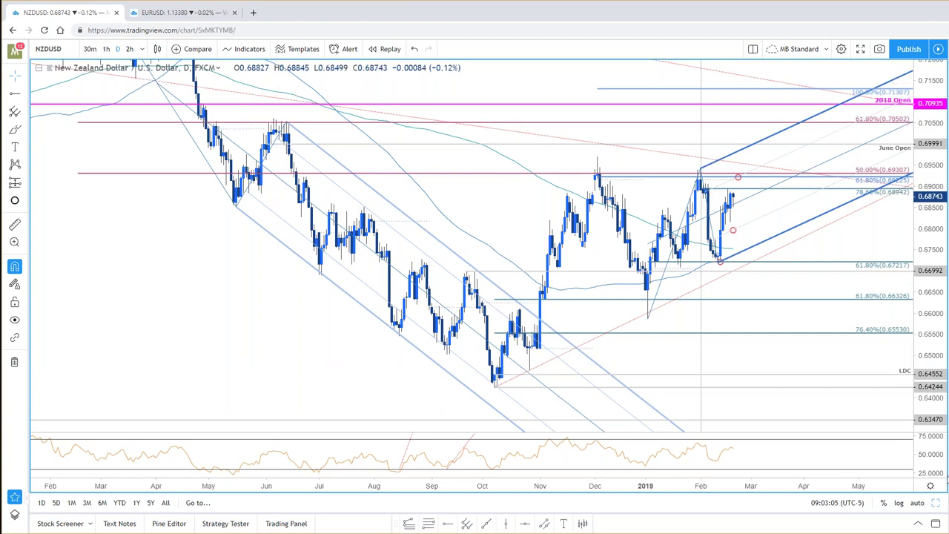
pyautogui.click(936, 504)
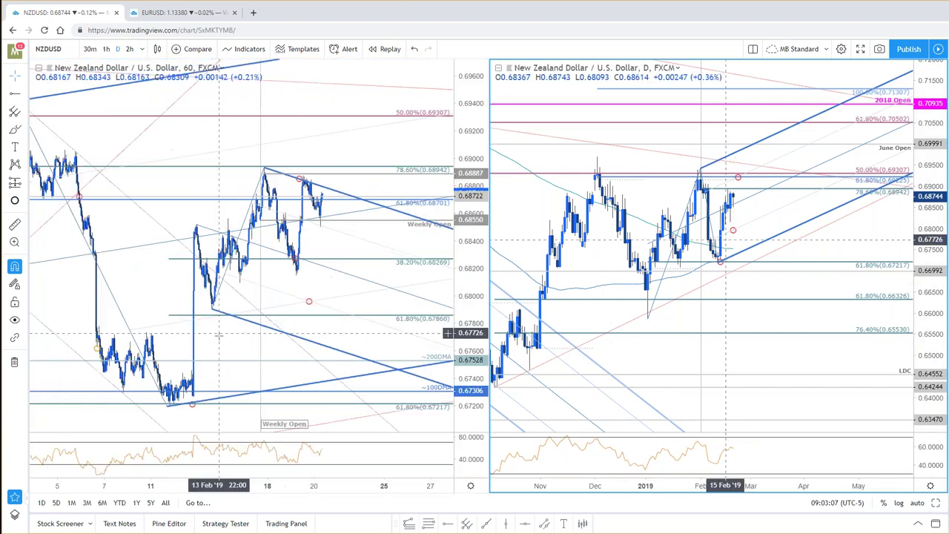
pyautogui.scroll(5, 428, 263)
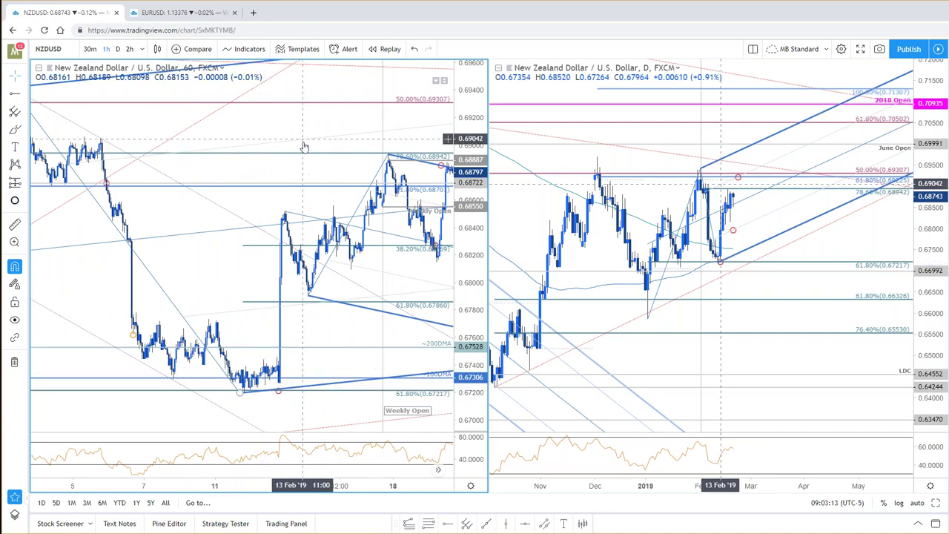
pyautogui.scroll(2, 297, 252)
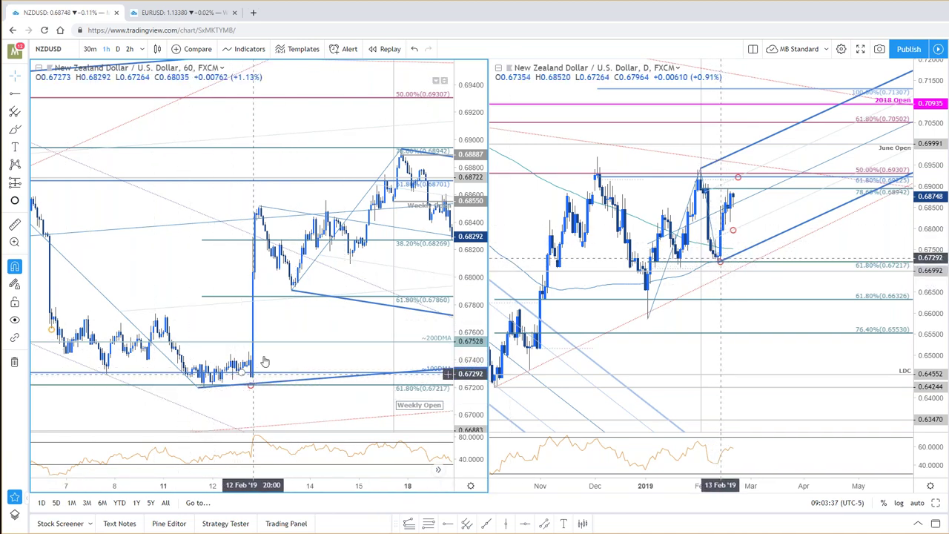
pyautogui.moveTo(345, 245); pyautogui.dragTo(218, 185)
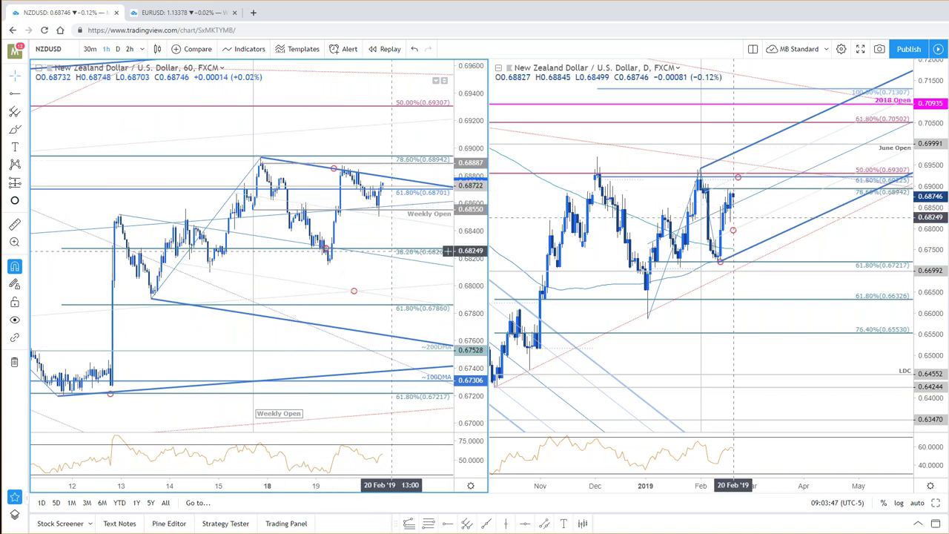
pyautogui.hscroll(3, 346, 284)
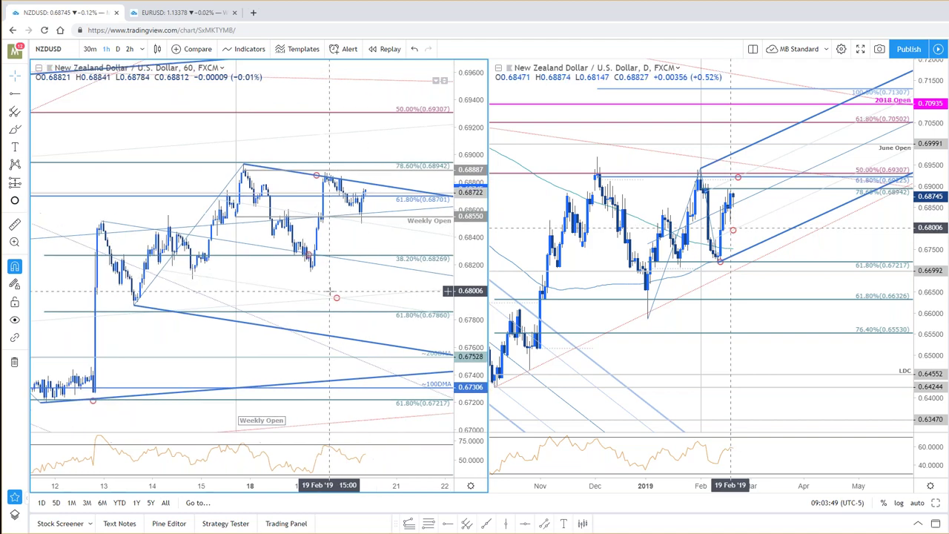
pyautogui.moveTo(485, 252); pyautogui.dragTo(482, 230)
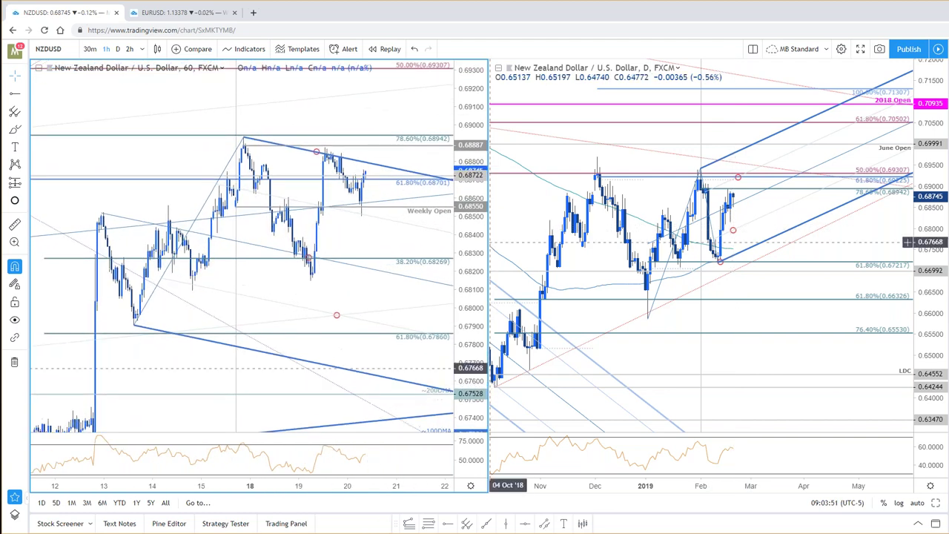
pyautogui.moveTo(341, 298)
pyautogui.mouseDown()
pyautogui.moveTo(346, 305)
pyautogui.moveTo(376, 213)
pyautogui.moveTo(382, 130)
pyautogui.mouseUp()
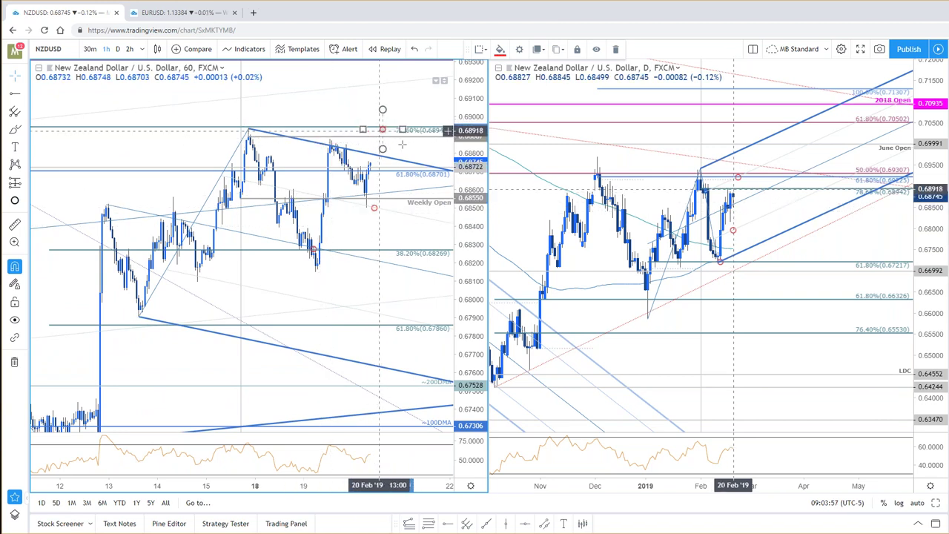
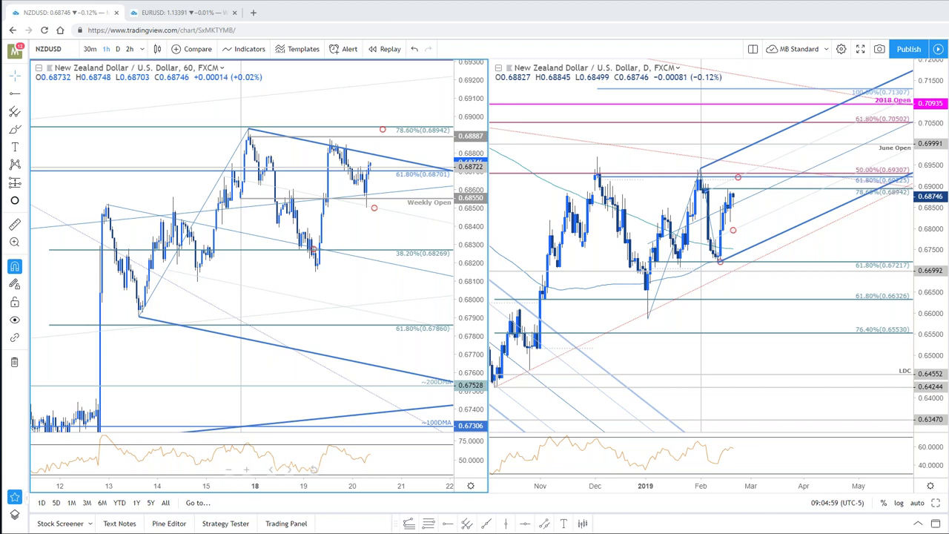
# - Finish checking recent NZDUSD price action on both charts and switch the two-chart layout to AUDUSD
pyautogui.moveTo(387, 226); pyautogui.dragTo(325, 239)
pyautogui.moveTo(310, 278); pyautogui.dragTo(310, 282)
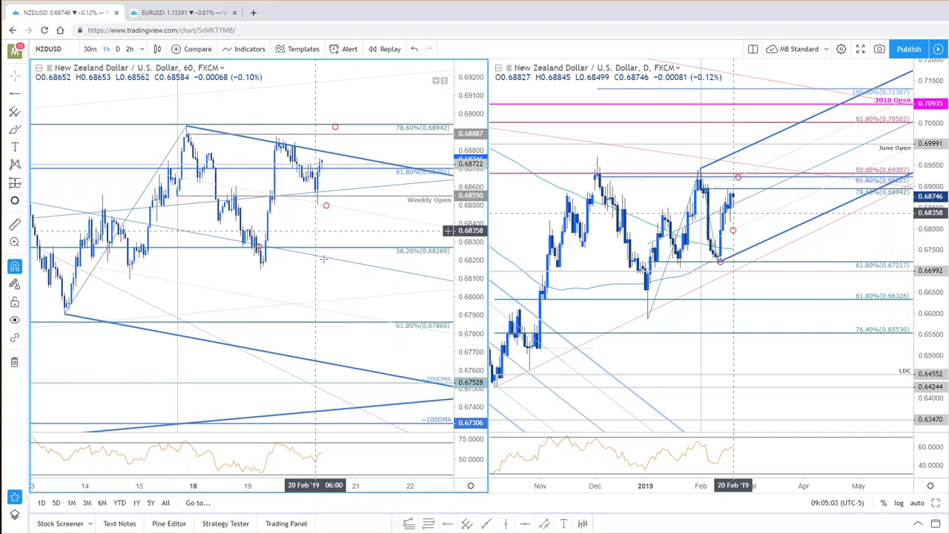
pyautogui.moveTo(324, 232); pyautogui.dragTo(323, 234)
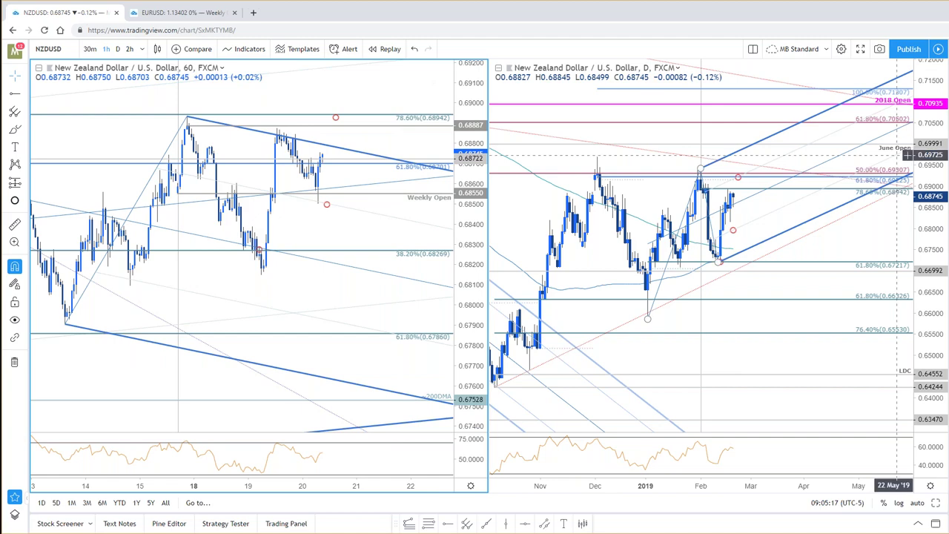
pyautogui.click(633, 169)
pyautogui.scroll(-1, 632, 169)
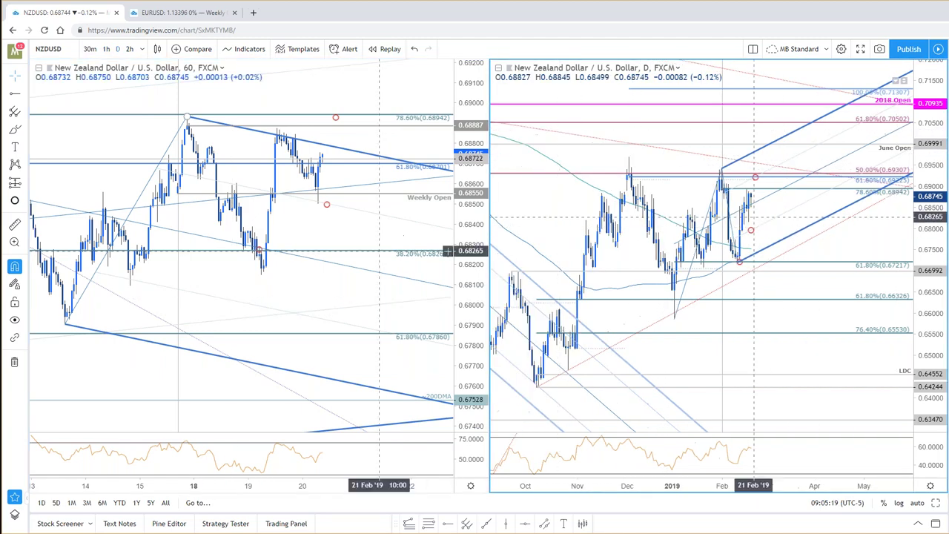
pyautogui.press('space')
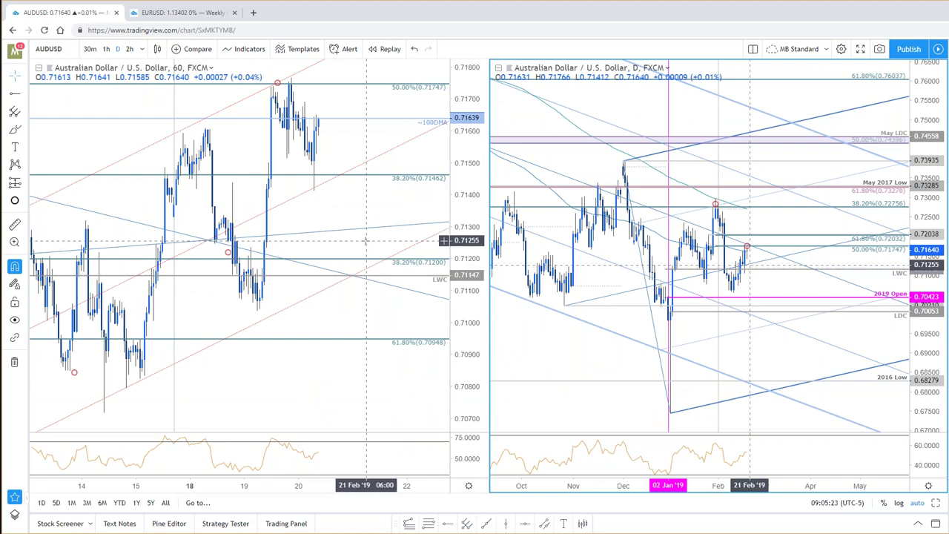
# - Bring recent AUDUSD 60-minute price action into view and maximize the AUDUSD daily chart
pyautogui.scroll(-3, 365, 239)
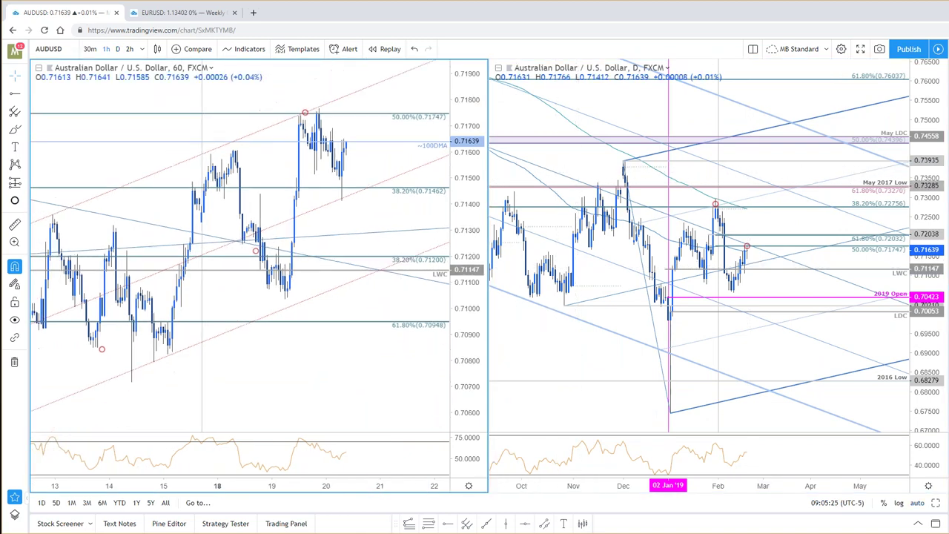
pyautogui.scroll(2, 356, 428)
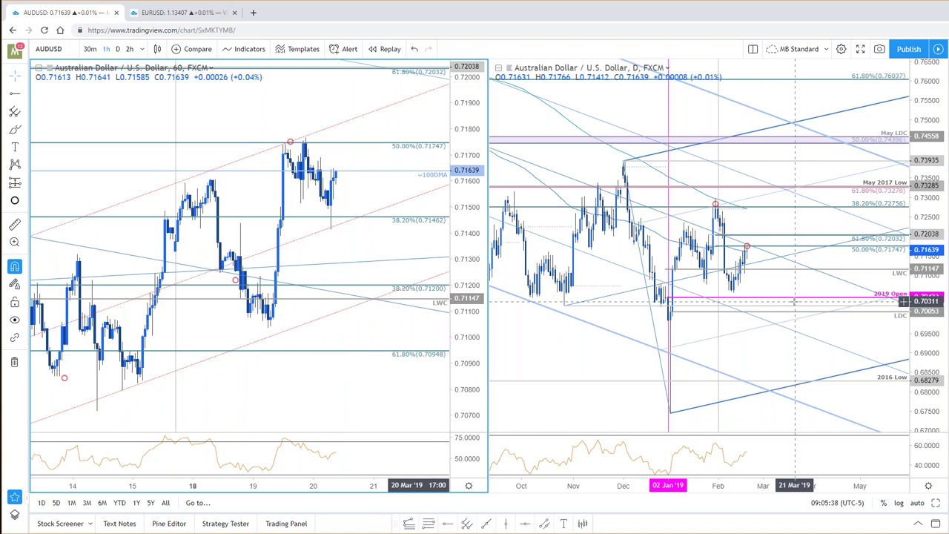
pyautogui.click(937, 503)
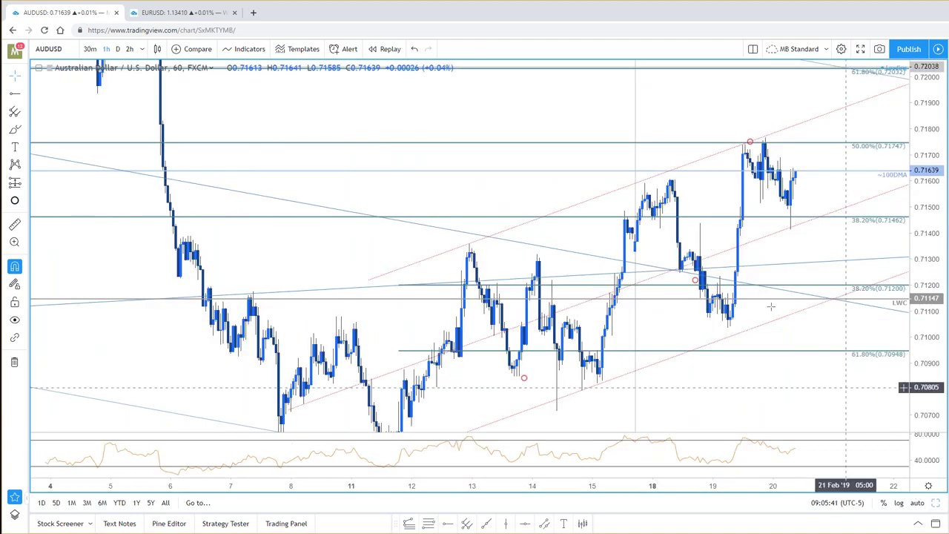
pyautogui.click(937, 504)
pyautogui.click(871, 485)
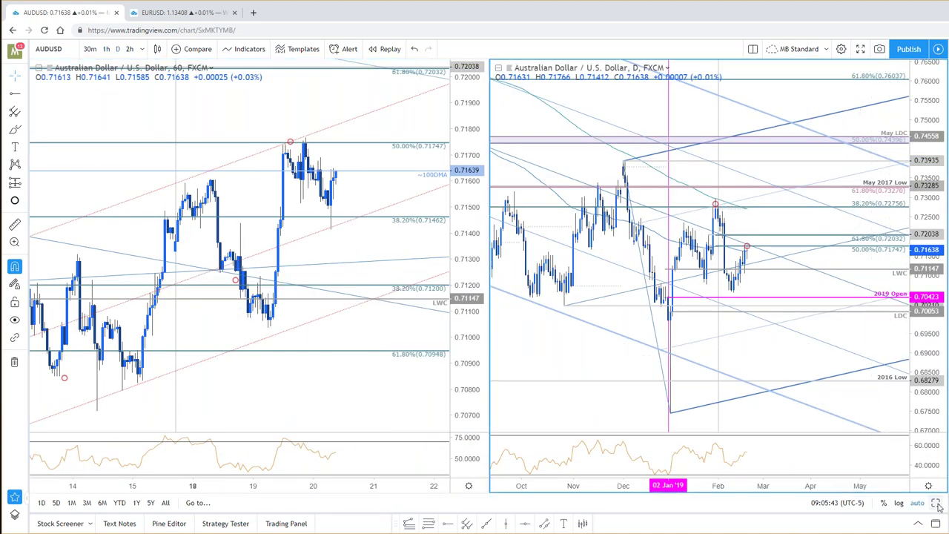
pyautogui.click(939, 505)
pyautogui.scroll(5, 890, 486)
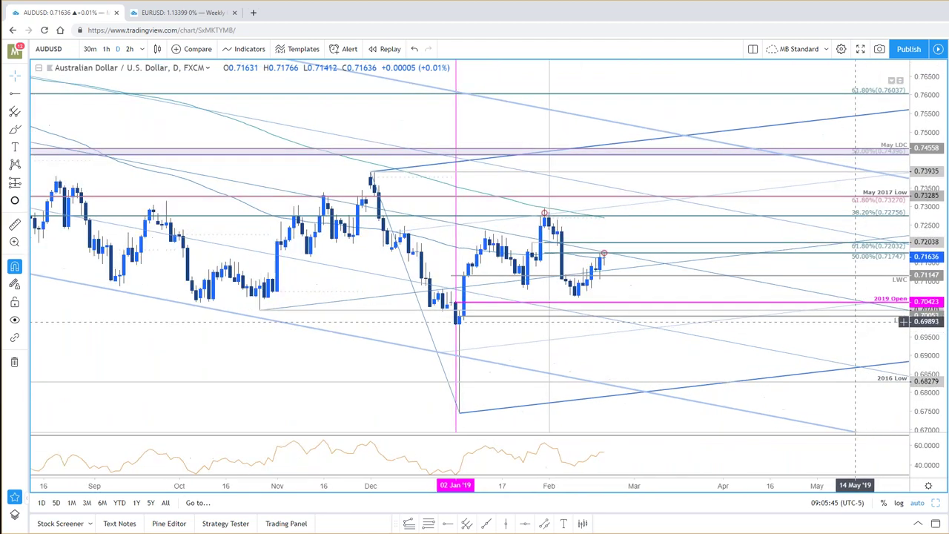
# - Examine the descending pitchfork from the early 2018 high and the Fibonacci levels around current price on the AUDUSD daily chart
pyautogui.scroll(-5, 673, 397)
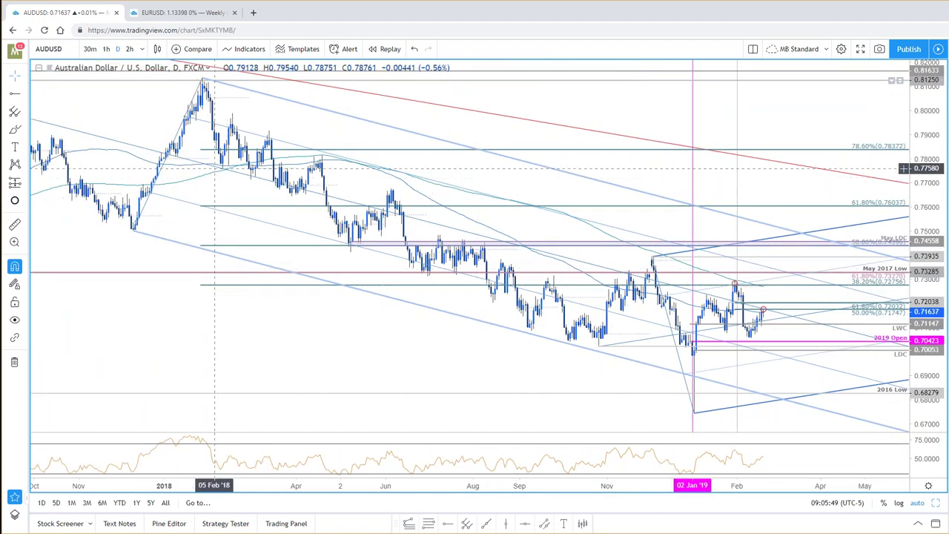
pyautogui.scroll(-2, 215, 169)
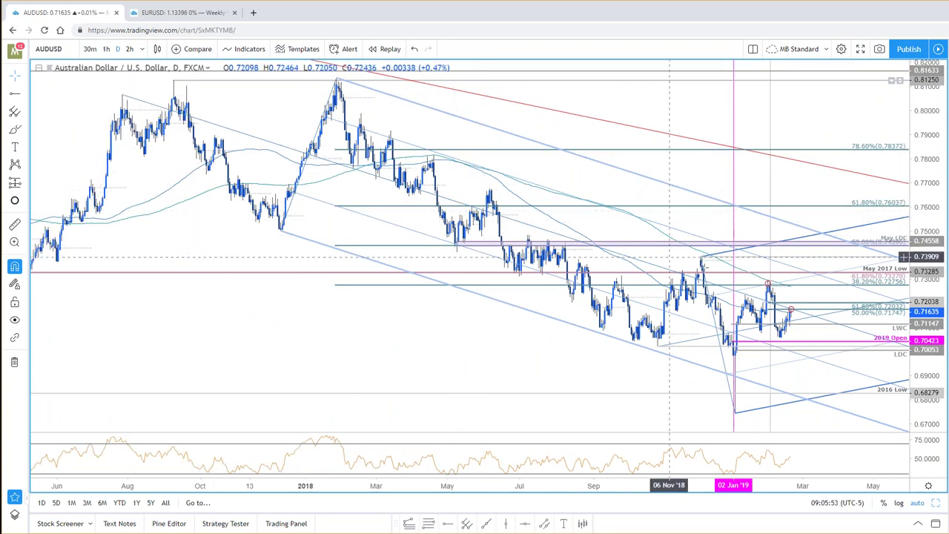
pyautogui.scroll(4, 797, 314)
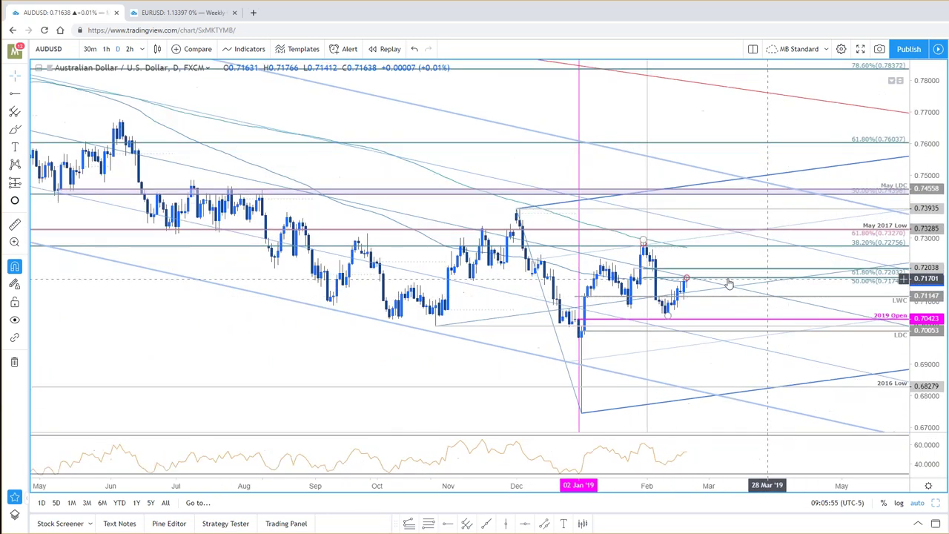
pyautogui.scroll(2, 724, 284)
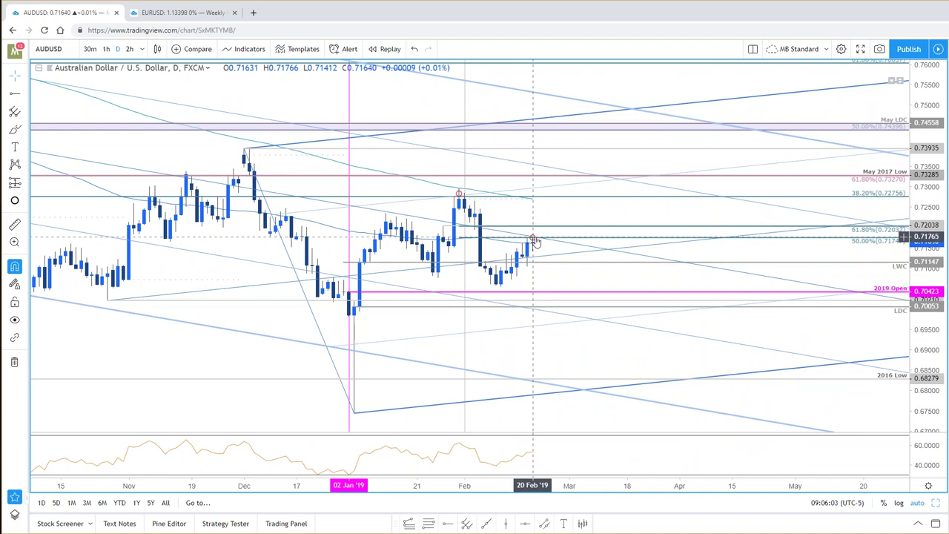
pyautogui.scroll(-2, 547, 245)
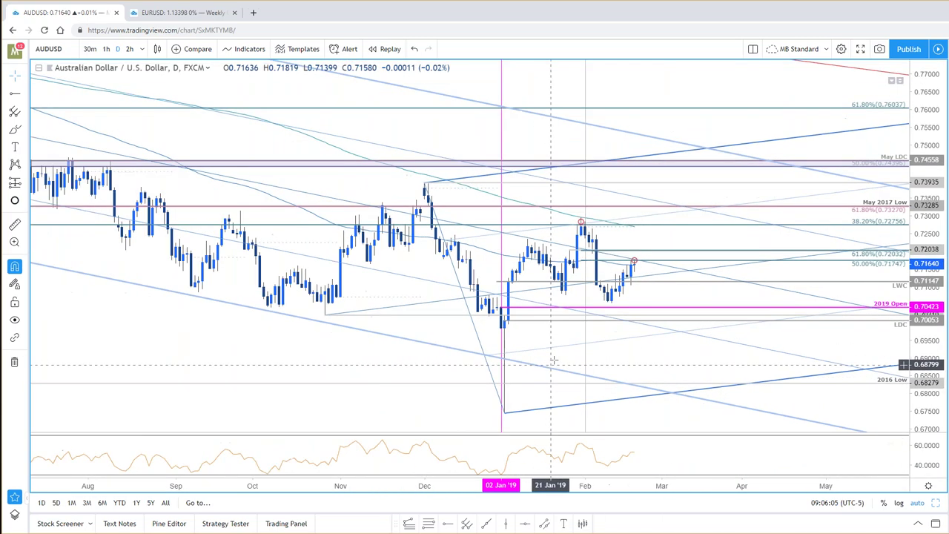
pyautogui.scroll(-1, 552, 359)
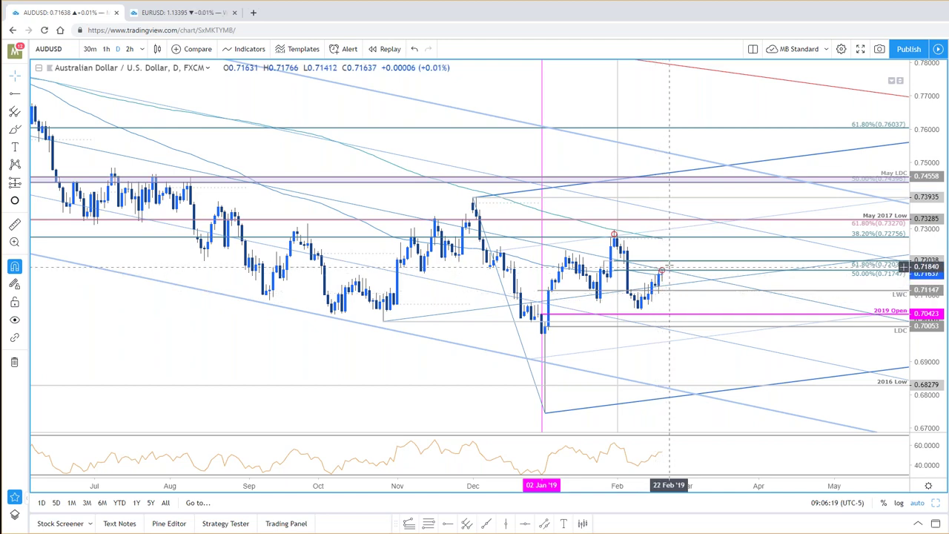
# - Restore the two-chart layout, center recent price action on both AUDUSD charts, and maximize the 60-minute chart
pyautogui.click(937, 505)
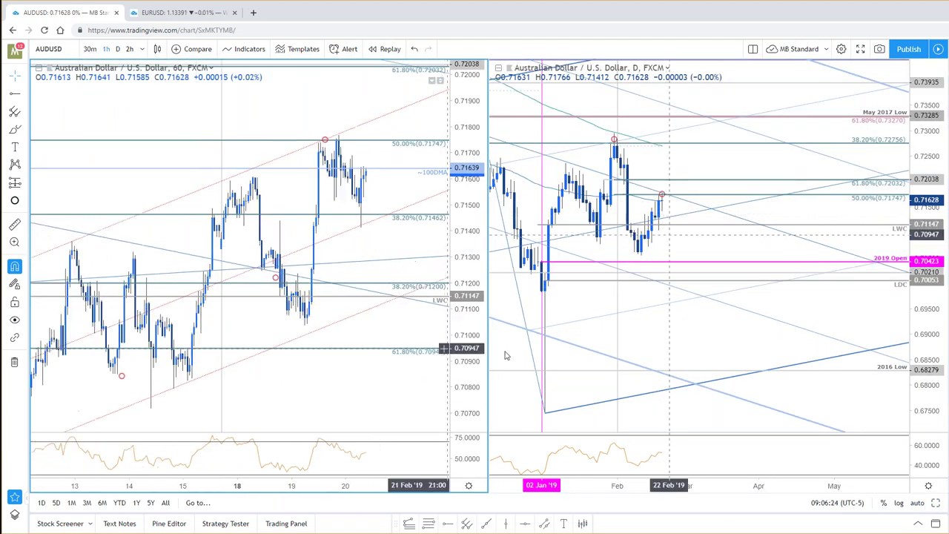
pyautogui.scroll(-3, 905, 257)
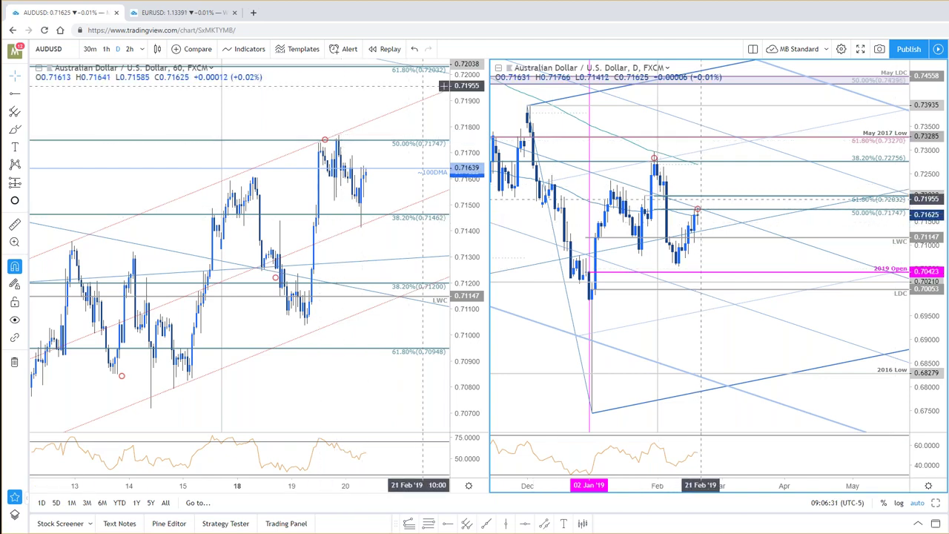
pyautogui.moveTo(402, 130); pyautogui.dragTo(355, 146)
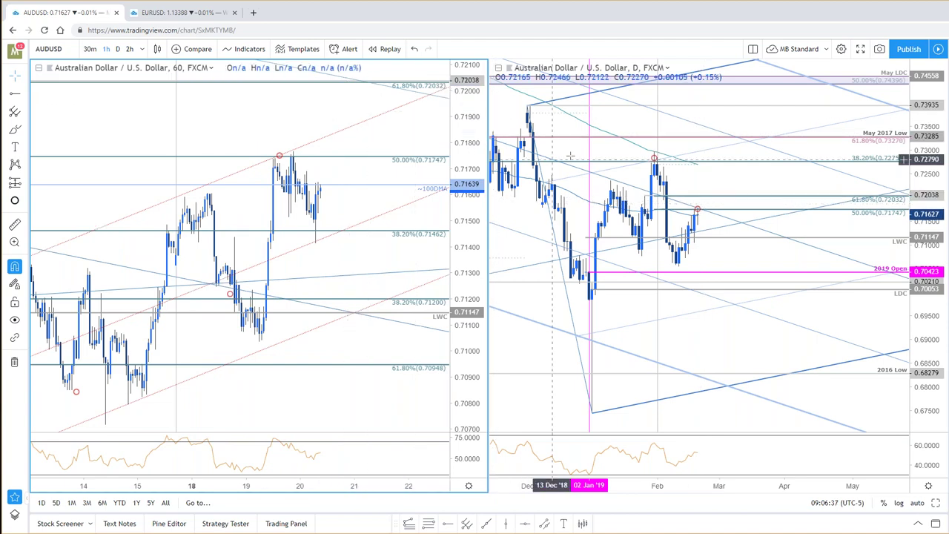
pyautogui.moveTo(407, 144); pyautogui.dragTo(444, 124)
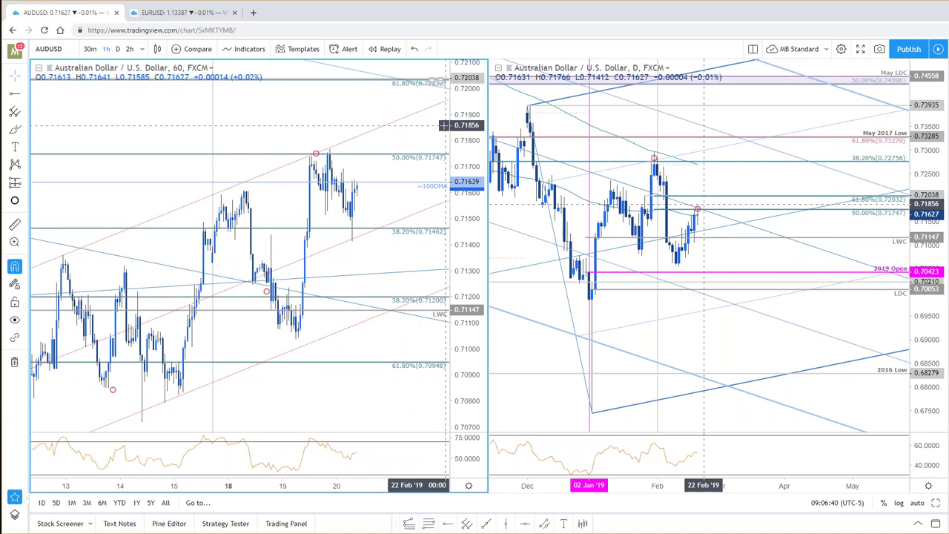
pyautogui.click(936, 504)
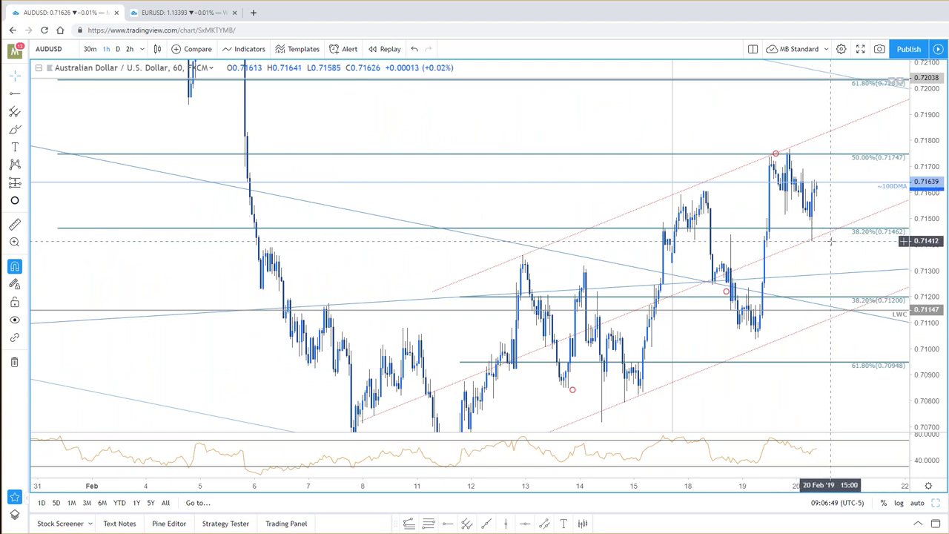
# - Examine the ascending red channel, the 100DMA and the Fibonacci levels around current price on the AUDUSD 60-minute chart
pyautogui.moveTo(831, 241); pyautogui.dragTo(822, 240)
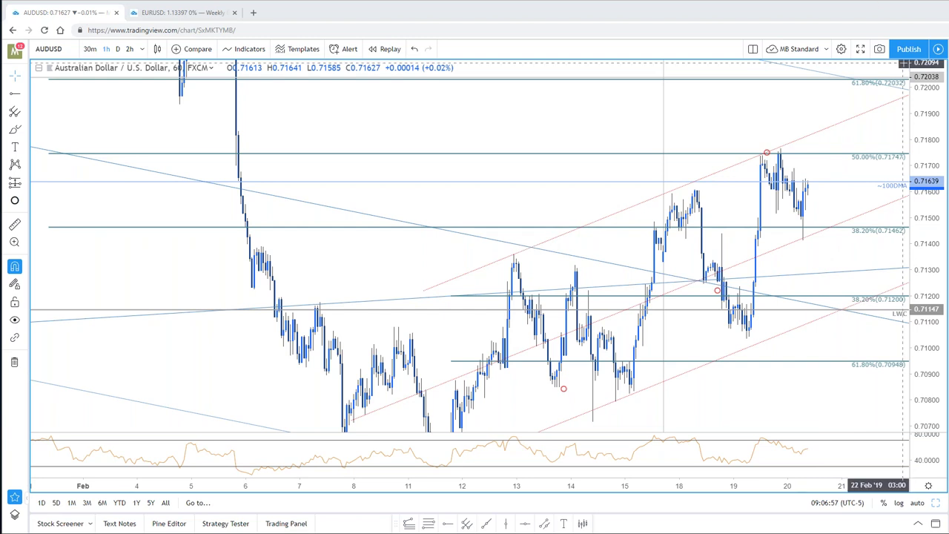
pyautogui.moveTo(842, 233); pyautogui.dragTo(802, 238)
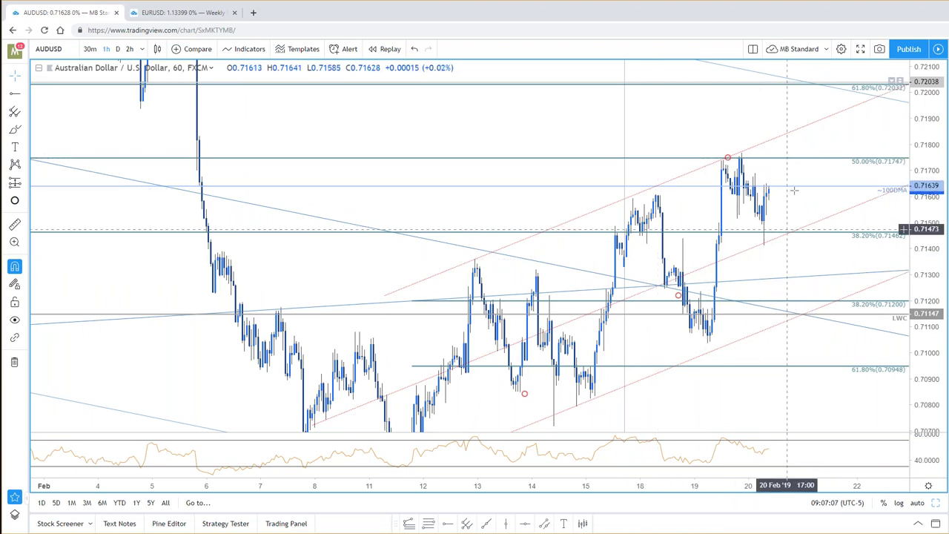
pyautogui.moveTo(781, 213); pyautogui.dragTo(740, 216)
pyautogui.moveTo(754, 273); pyautogui.dragTo(730, 271)
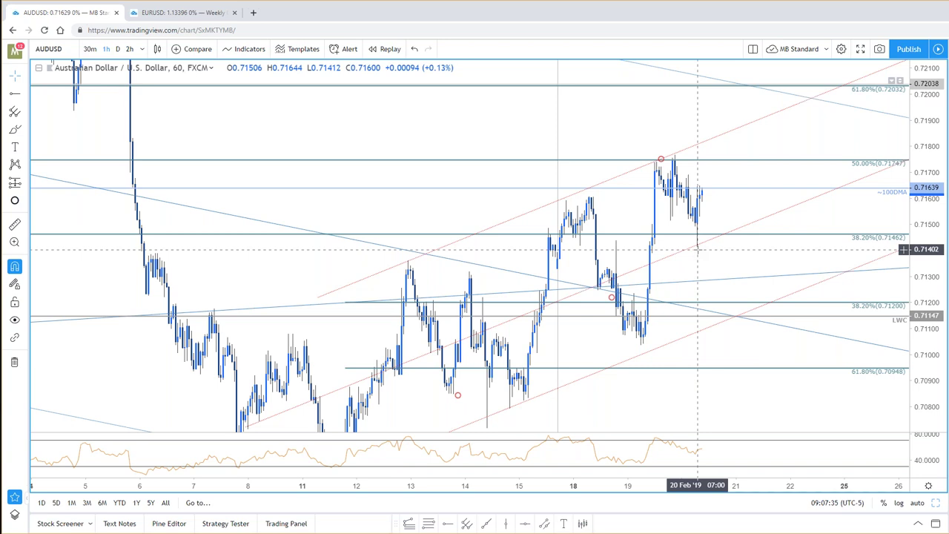
pyautogui.moveTo(700, 251); pyautogui.dragTo(713, 245)
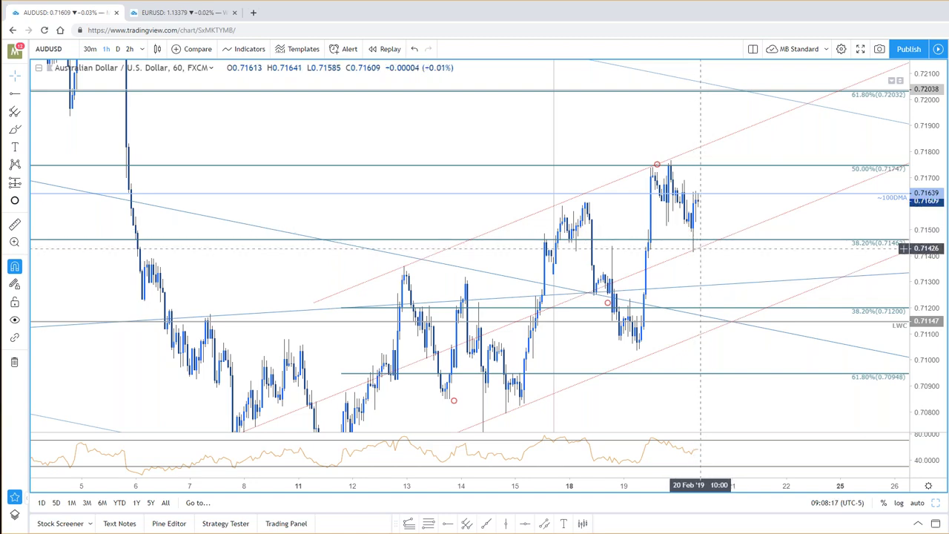
pyautogui.moveTo(746, 218); pyautogui.dragTo(750, 194)
pyautogui.moveTo(746, 370)
pyautogui.mouseDown()
pyautogui.moveTo(742, 346)
pyautogui.moveTo(743, 382)
pyautogui.mouseUp()
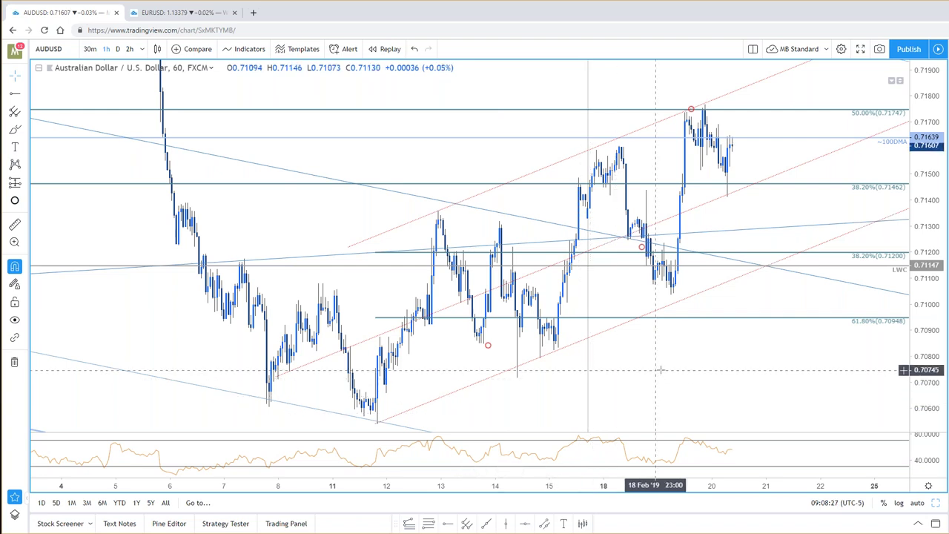
pyautogui.moveTo(786, 393); pyautogui.dragTo(776, 375)
pyautogui.moveTo(682, 348); pyautogui.dragTo(673, 344)
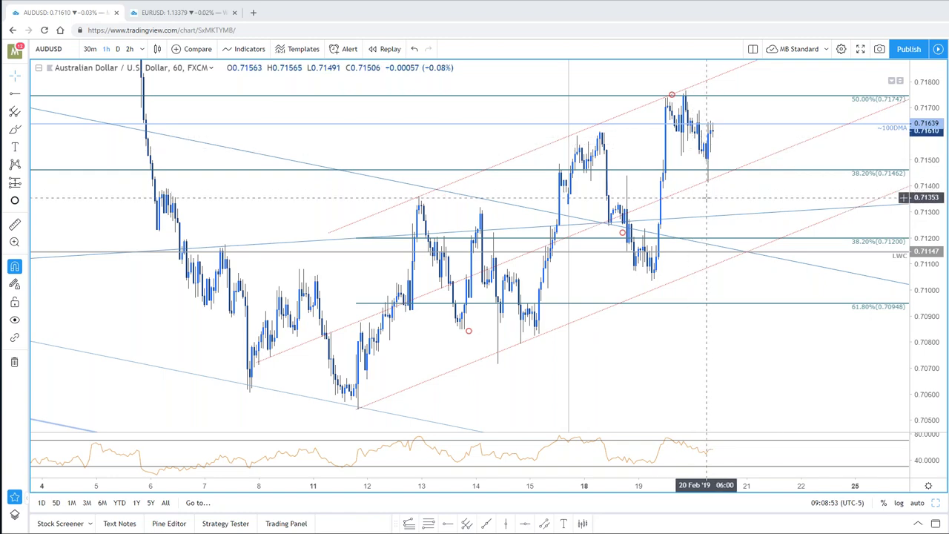
# - Try re-anchoring the ascending red channel's lower line to the 14 Feb spike low on the AUDUSD 60-minute chart
pyautogui.moveTo(723, 170); pyautogui.dragTo(754, 189)
pyautogui.moveTo(777, 219); pyautogui.dragTo(763, 198)
pyautogui.moveTo(541, 399); pyautogui.dragTo(551, 365)
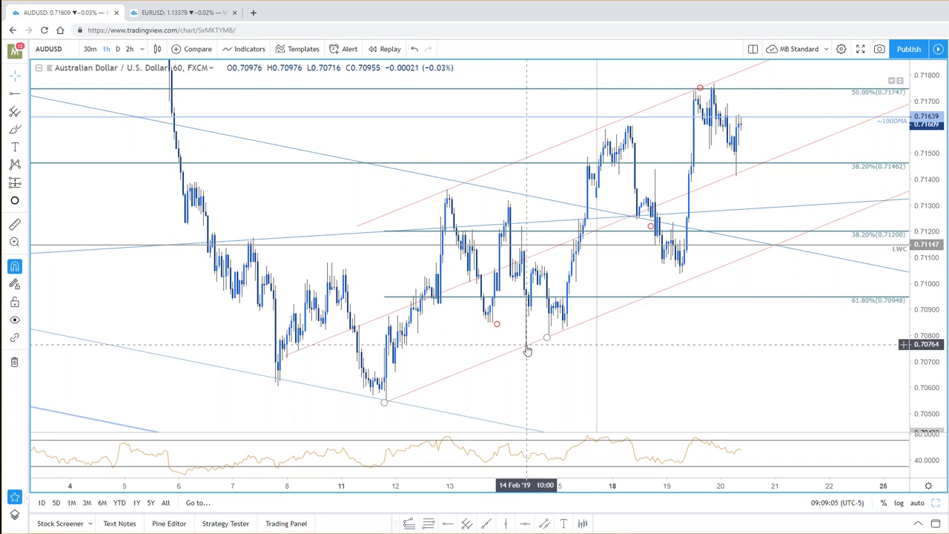
pyautogui.click(546, 337)
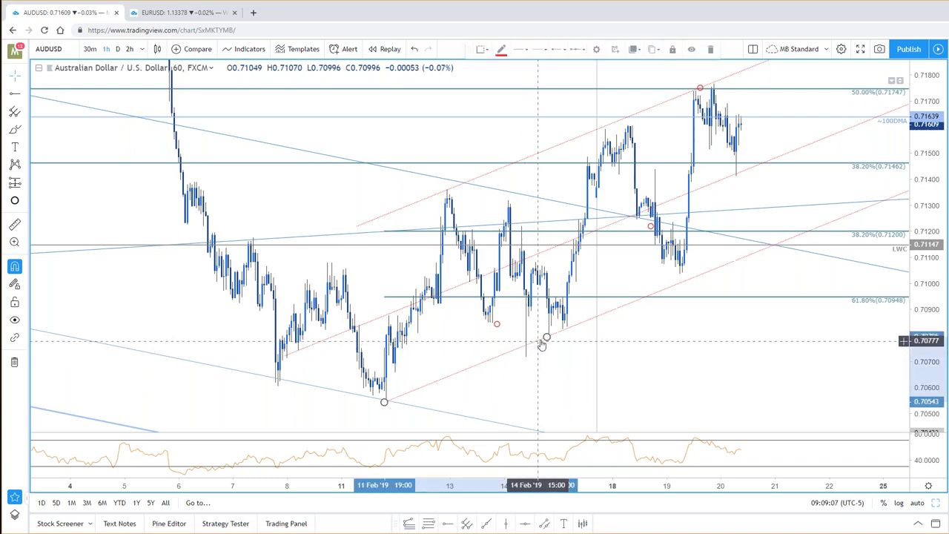
pyautogui.moveTo(384, 401); pyautogui.dragTo(385, 402)
pyautogui.moveTo(547, 337); pyautogui.dragTo(527, 357)
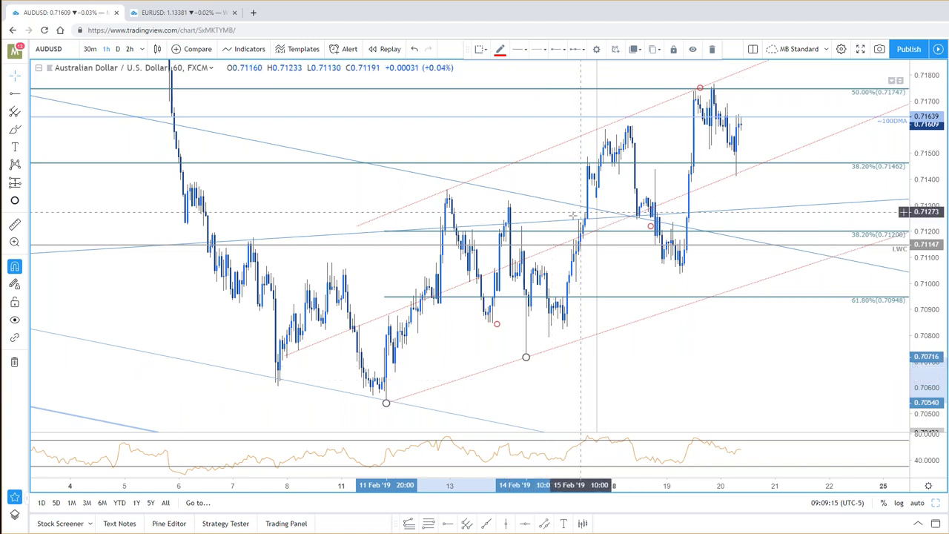
# - Try replacing the channel's median and upper lines with a parallel from the 7 Feb high, and move the upper red circle to the latest swing high
pyautogui.click(548, 257)
pyautogui.moveTo(547, 252); pyautogui.dragTo(506, 205)
pyautogui.press('Delete')
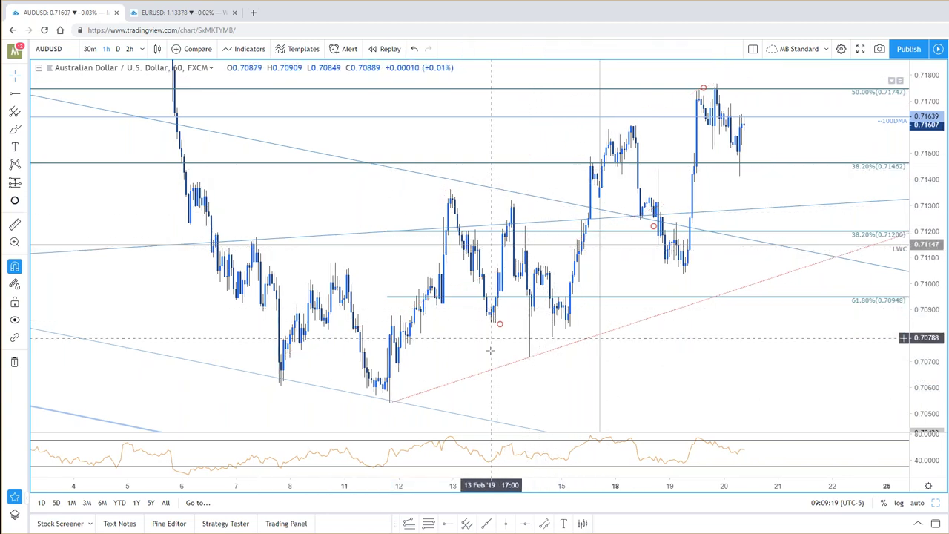
pyautogui.moveTo(494, 369)
pyautogui.mouseDown()
pyautogui.moveTo(460, 348)
pyautogui.moveTo(342, 227)
pyautogui.moveTo(350, 200)
pyautogui.moveTo(278, 215)
pyautogui.moveTo(265, 236)
pyautogui.mouseUp()
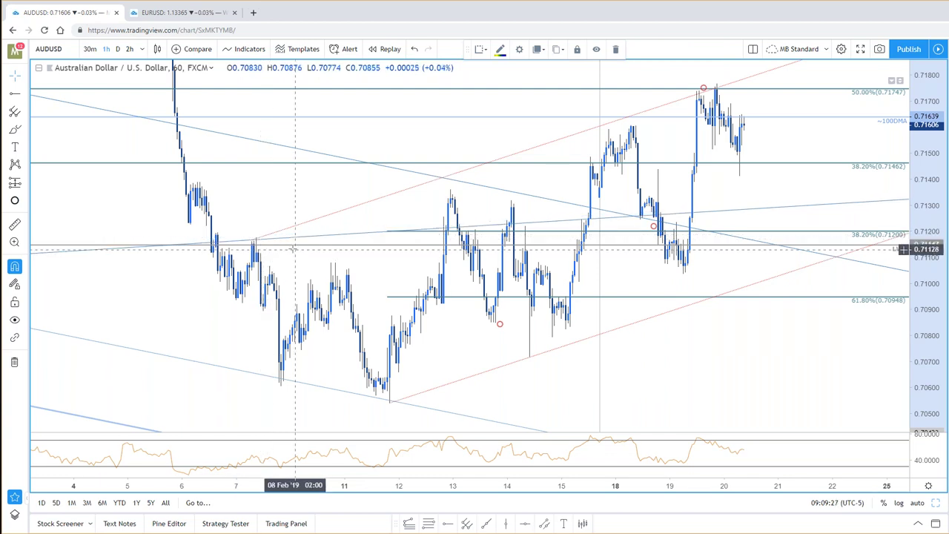
pyautogui.click(291, 234)
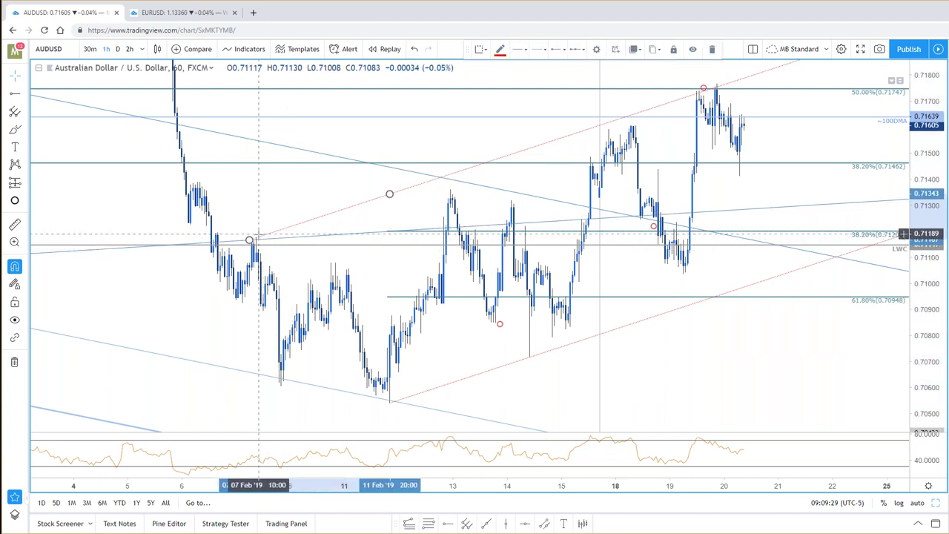
pyautogui.click(716, 87)
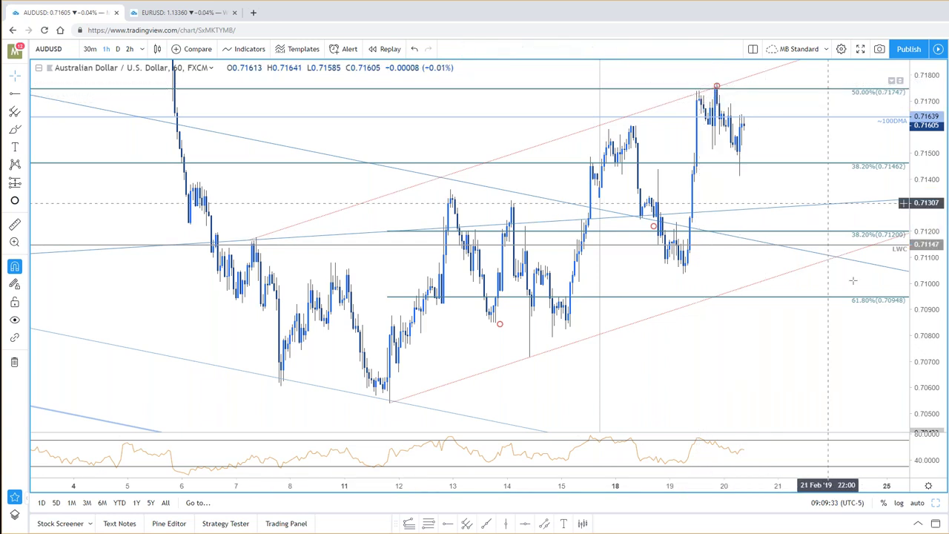
# - Try a parallel median line inside the redrawn channel, and undo the trial changes back to the original red channel
pyautogui.click(529, 147)
pyautogui.moveTo(532, 153)
pyautogui.mouseDown()
pyautogui.moveTo(568, 231)
pyautogui.moveTo(587, 244)
pyautogui.mouseUp()
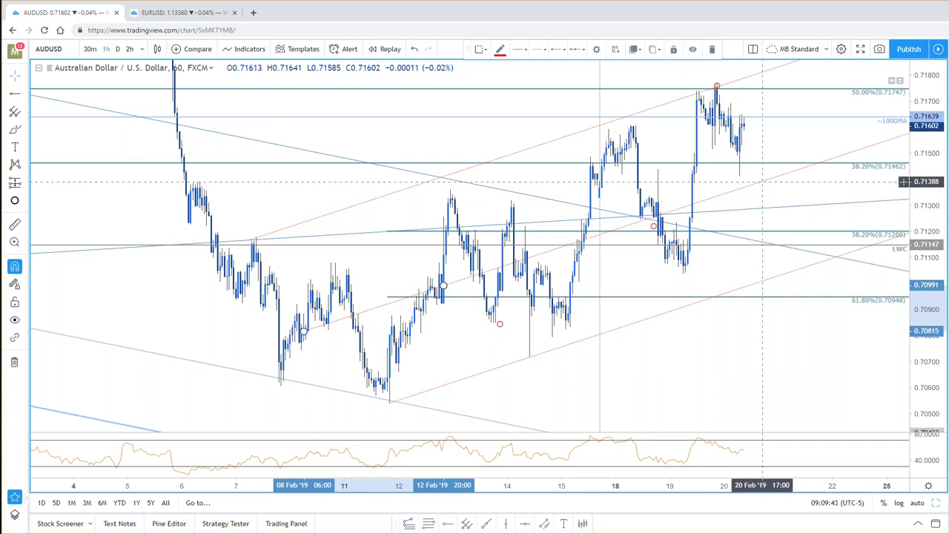
pyautogui.click(755, 167)
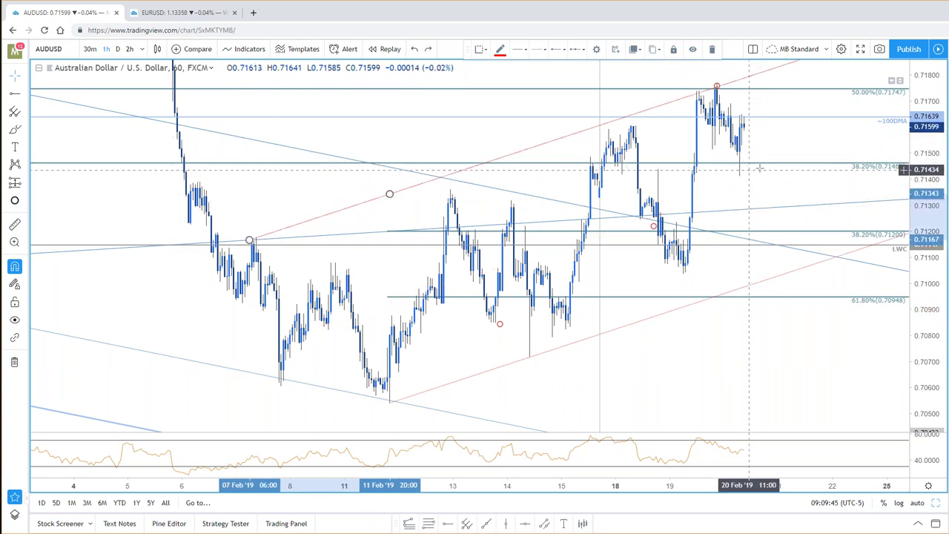
pyautogui.hotkey('ctrl', 'z')
pyautogui.hotkey('ctrl', 'z')
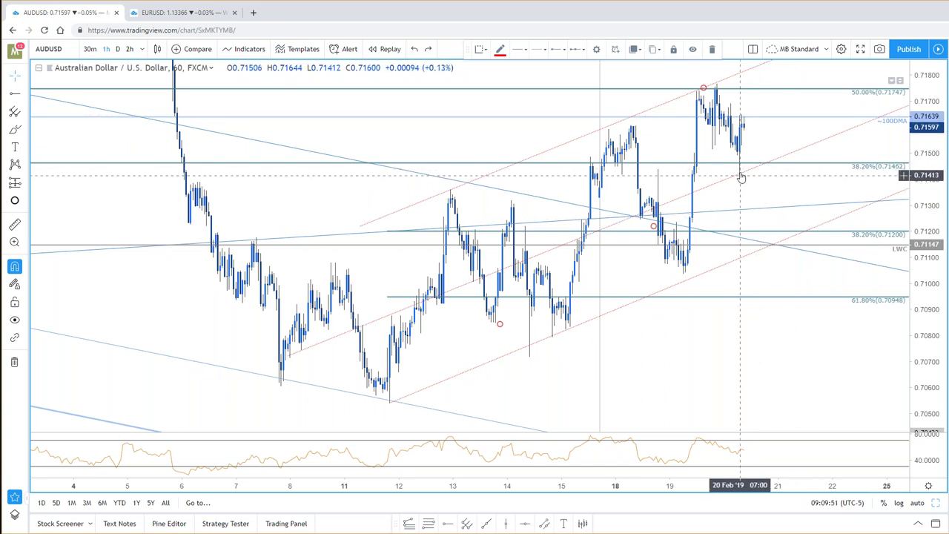
# - Widen the price range on the AUDUSD 60-minute chart and compare it briefly with the NZDUSD 60-minute chart
pyautogui.moveTo(745, 169); pyautogui.dragTo(765, 215)
pyautogui.moveTo(935, 207); pyautogui.dragTo(935, 245)
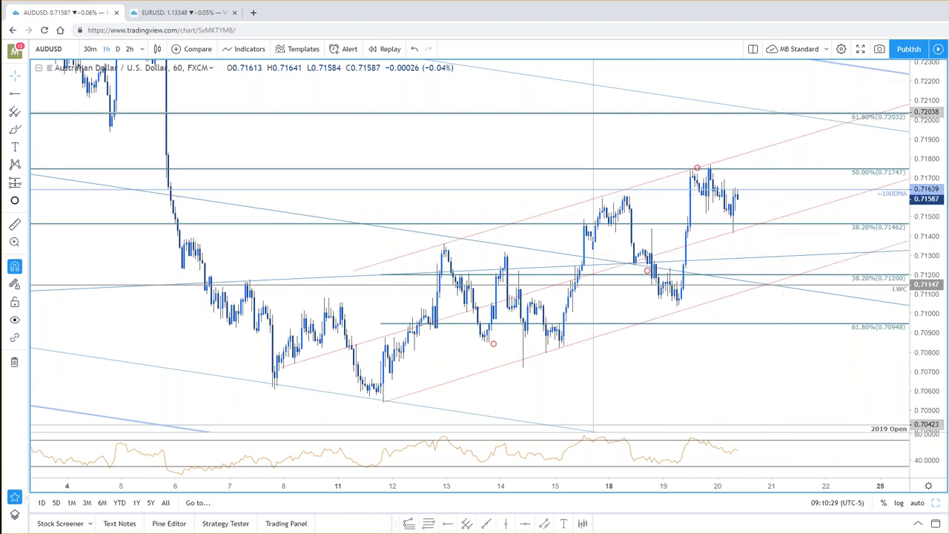
pyautogui.press('Down')
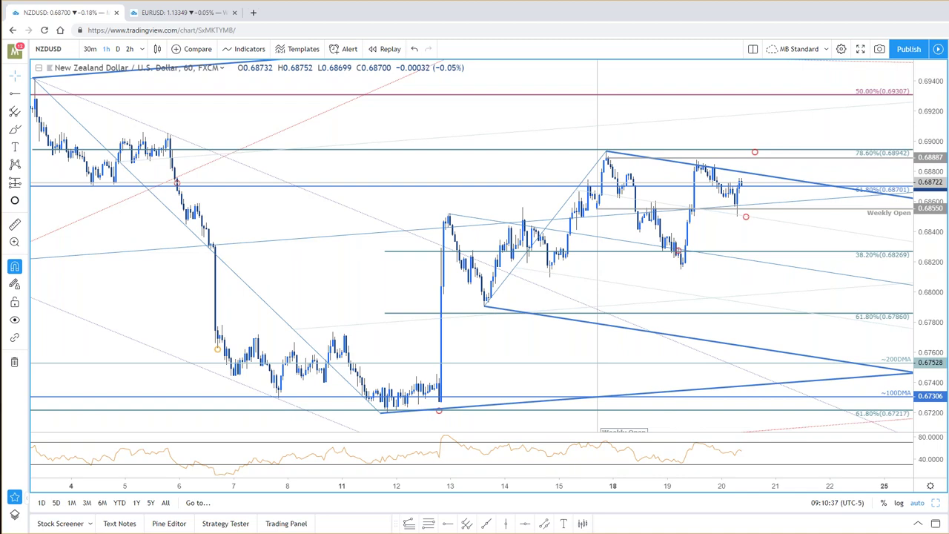
pyautogui.press('space')
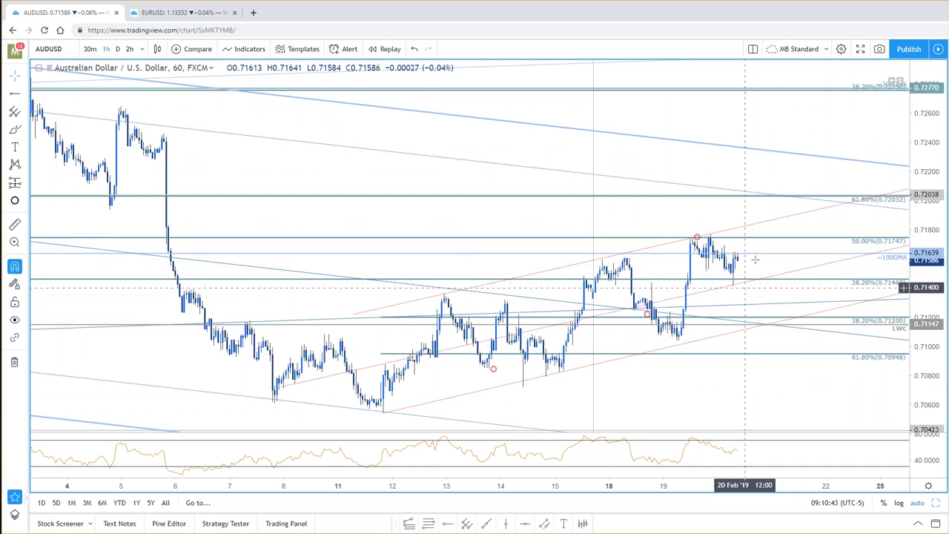
pyautogui.moveTo(775, 223); pyautogui.dragTo(782, 241)
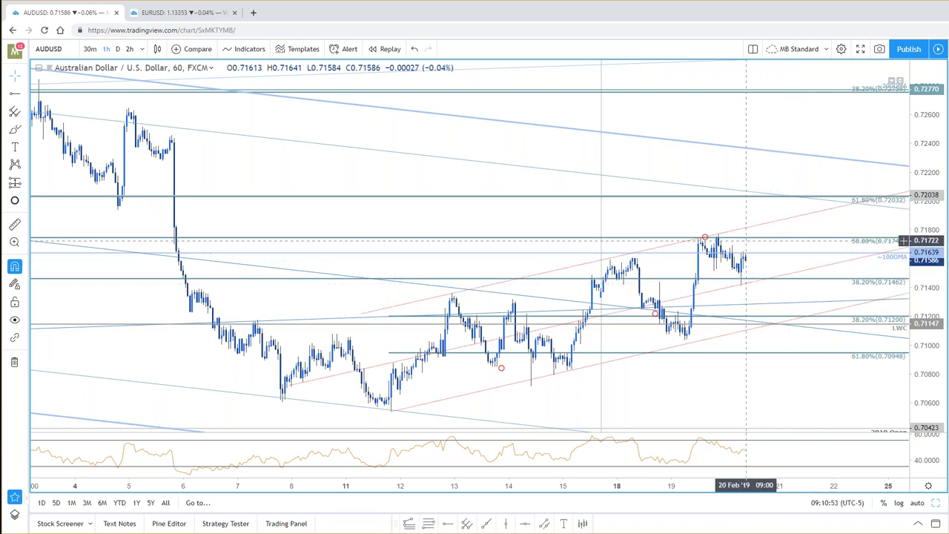
# - Place a copy of the red circle marker on the 61.8% retracement near 0.7204, close to the descending pitchfork parallel
pyautogui.moveTo(703, 232); pyautogui.dragTo(709, 201)
pyautogui.hotkey('ctrl', 'z')
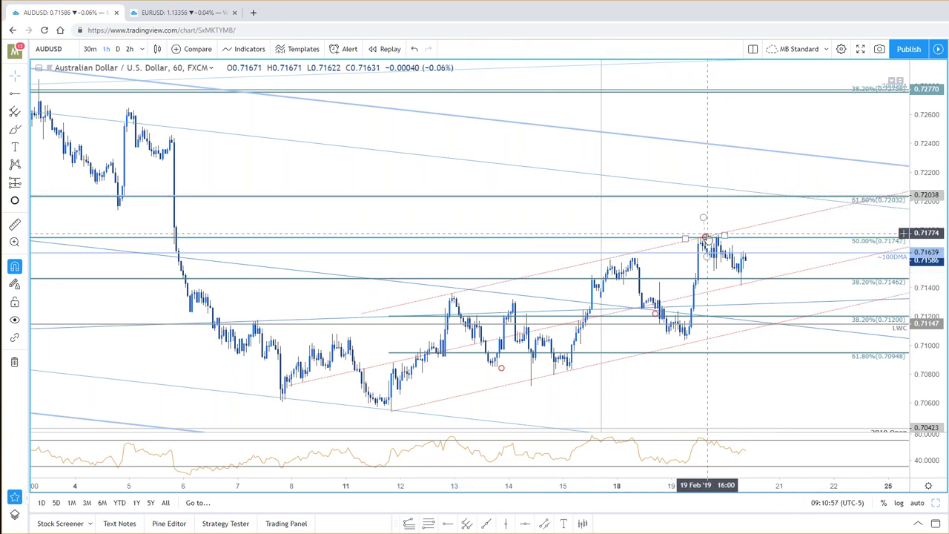
pyautogui.moveTo(708, 238); pyautogui.dragTo(788, 187)
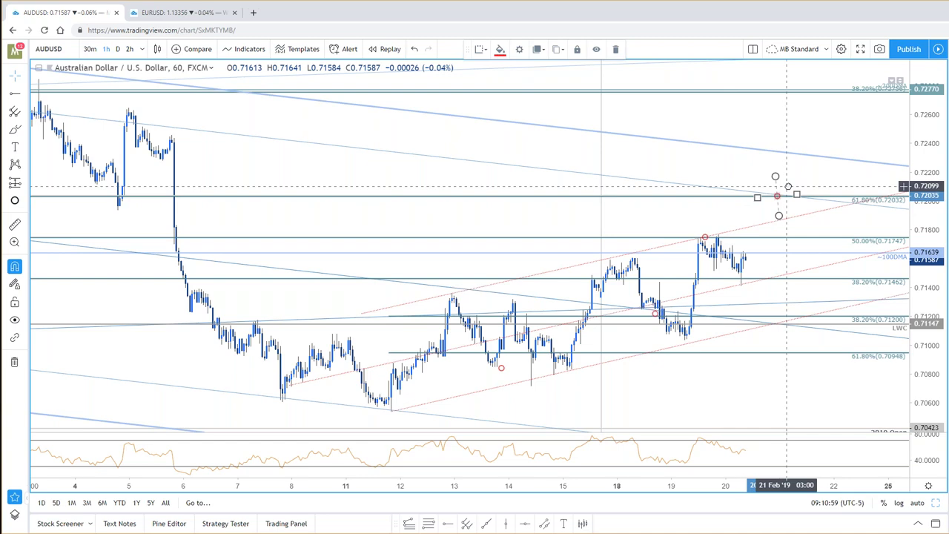
# - Check the style settings of the descending pitchfork drawn from the late-January low and high, leaving them unchanged
pyautogui.scroll(-5, 787, 192)
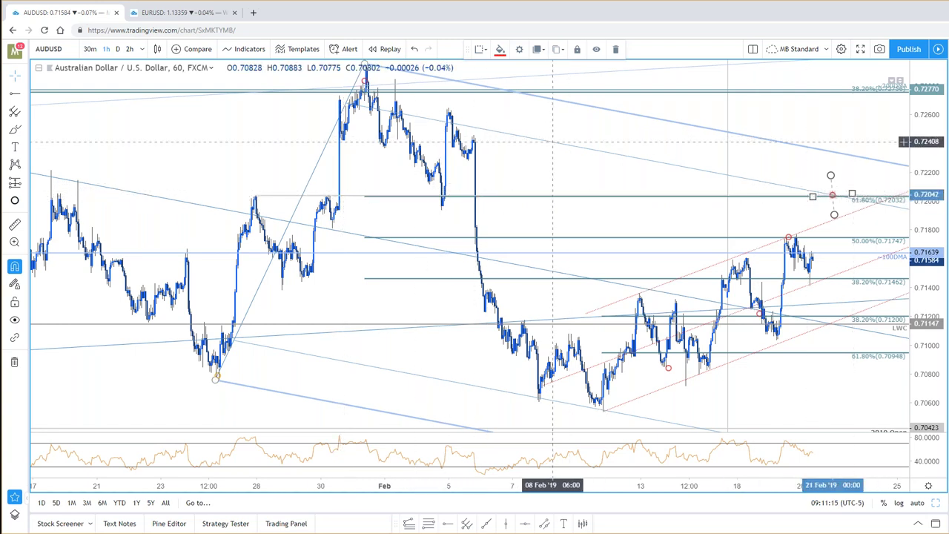
pyautogui.doubleClick(553, 141)
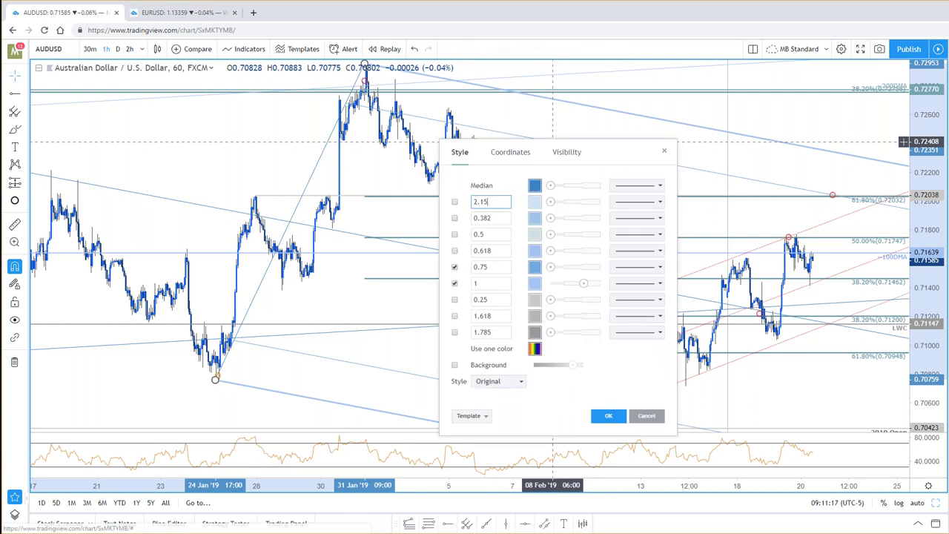
pyautogui.click(646, 415)
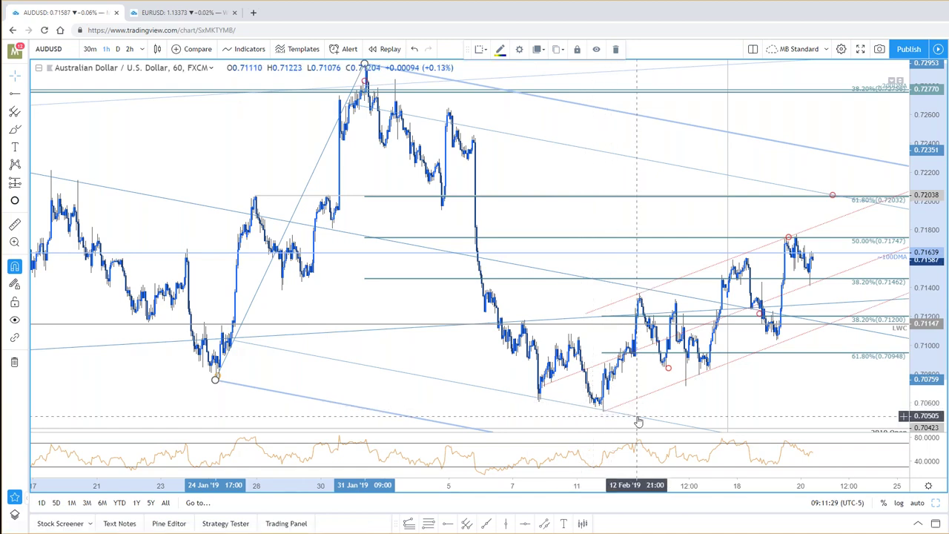
pyautogui.scroll(3, 638, 420)
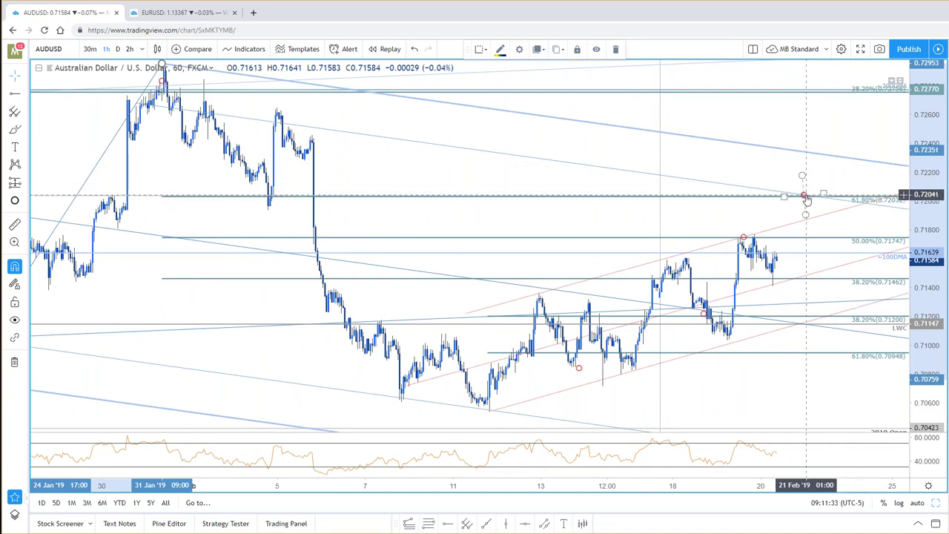
# - Move the red circle marker from the 18-19 Feb pullback to the channel's lower line at the LWC level, 0.71147
pyautogui.moveTo(792, 296); pyautogui.dragTo(788, 291)
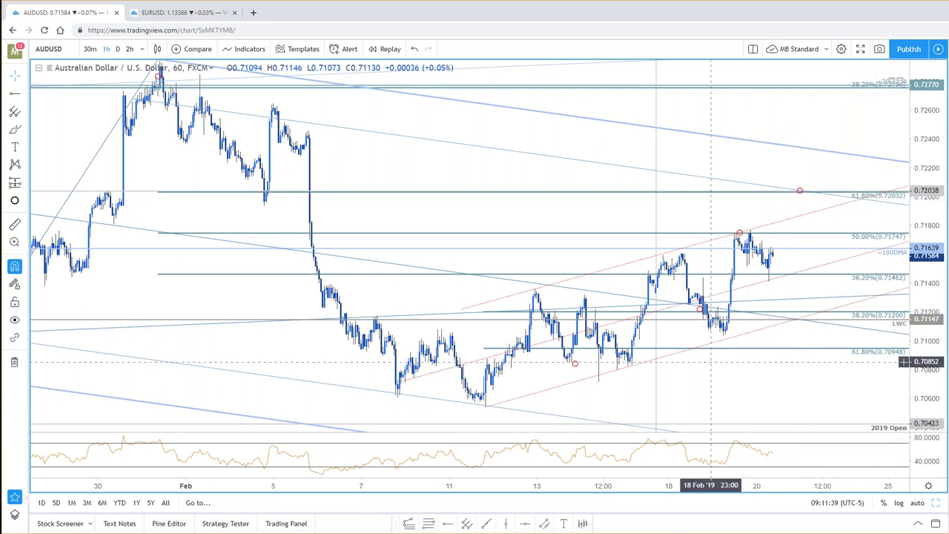
pyautogui.moveTo(699, 310); pyautogui.dragTo(794, 322)
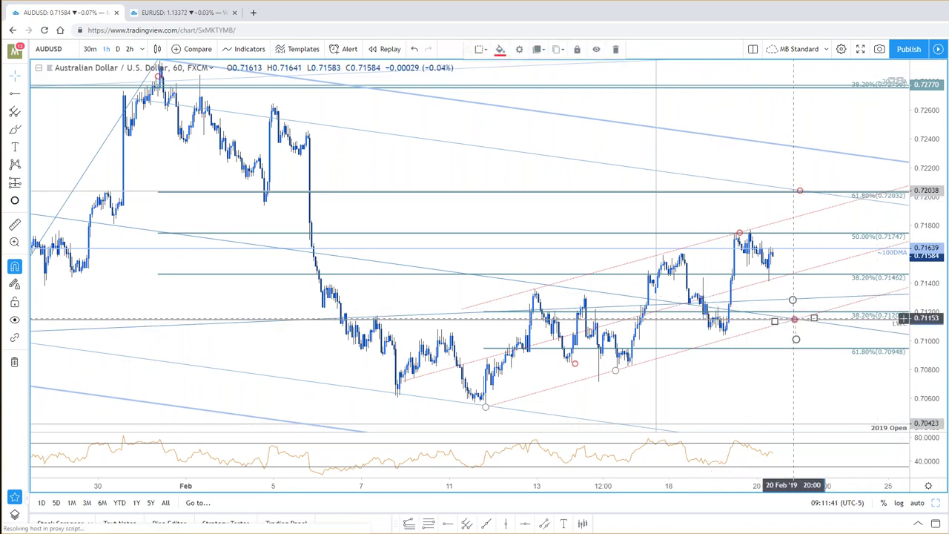
pyautogui.click(838, 411)
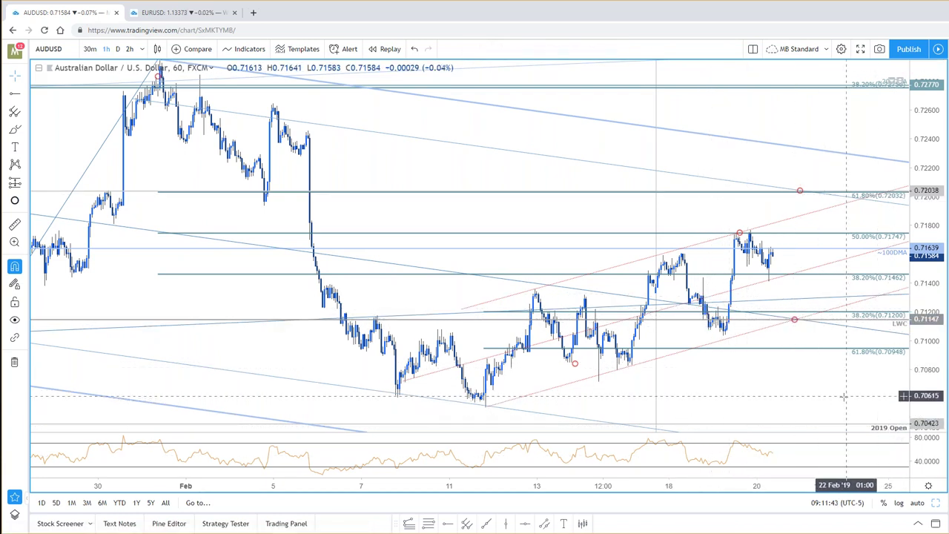
# - Restore the two-chart layout and bring AUDUSD 60-minute price action since about 11 Feb into view
pyautogui.scroll(1, 861, 460)
pyautogui.click(939, 504)
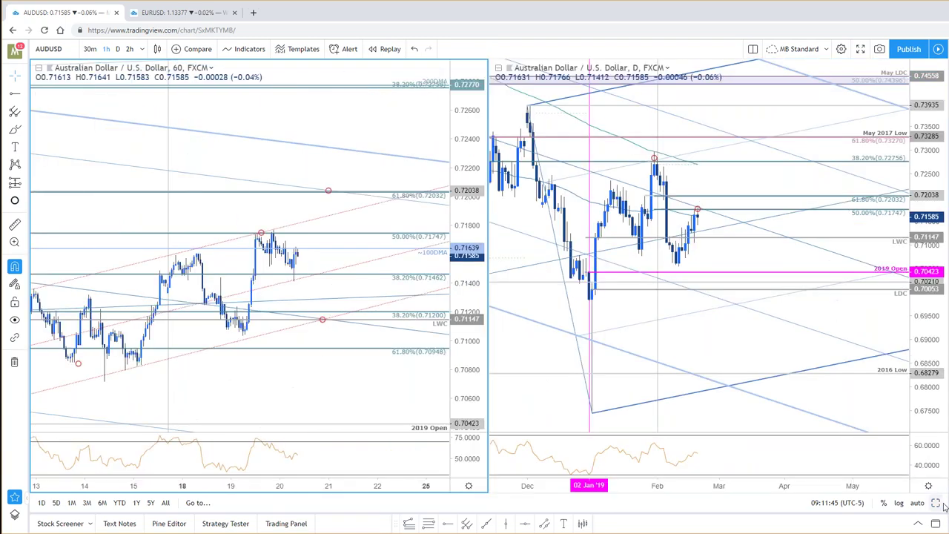
pyautogui.scroll(-2, 348, 378)
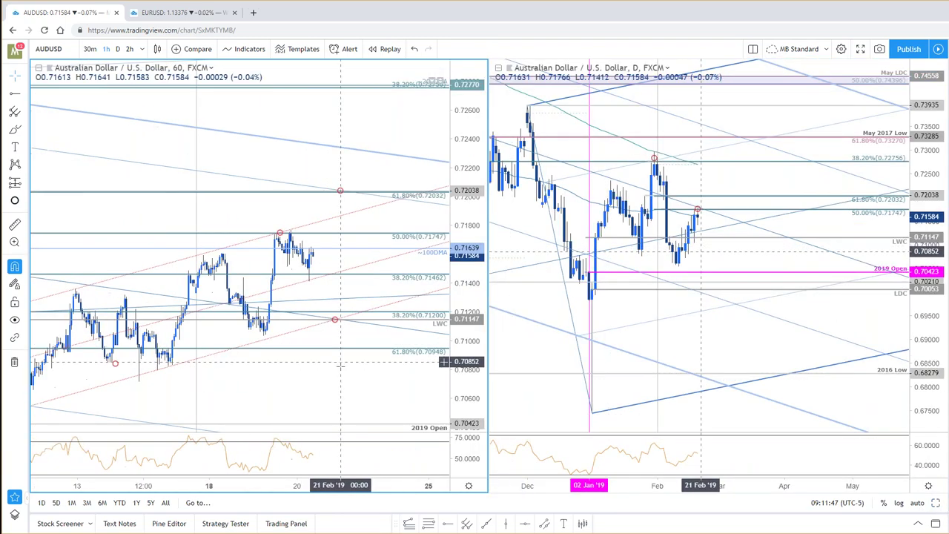
pyautogui.moveTo(373, 383); pyautogui.dragTo(383, 384)
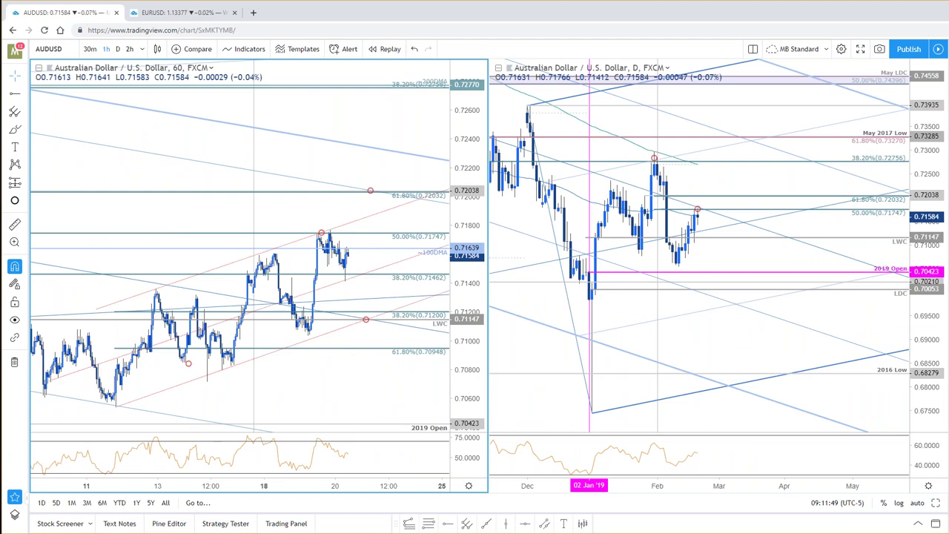
pyautogui.scroll(3, 382, 384)
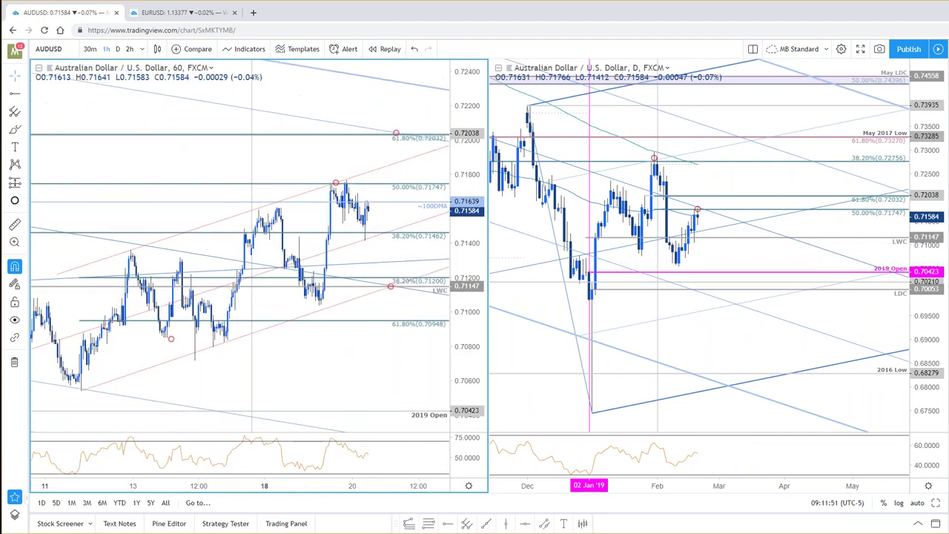
pyautogui.scroll(-3, 382, 385)
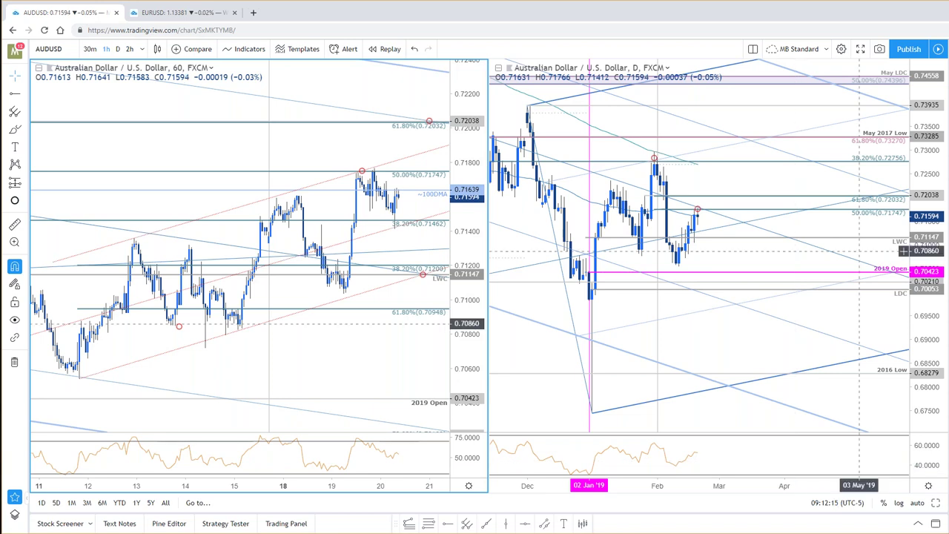
pyautogui.moveTo(410, 211); pyautogui.dragTo(390, 207)
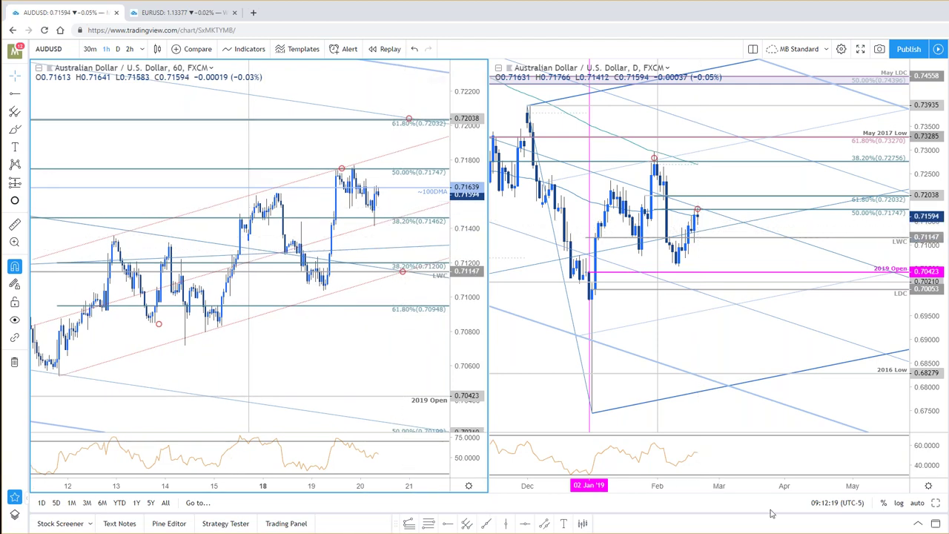
# - Maximize the AUDUSD 60-minute chart and examine the channel lines, 100DMA and circled levels around current price
pyautogui.click(937, 502)
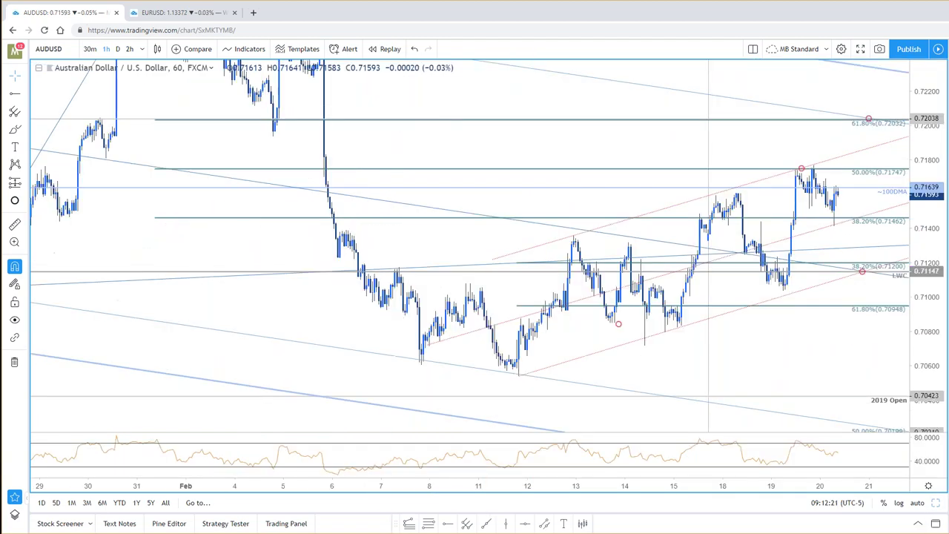
pyautogui.moveTo(811, 374); pyautogui.dragTo(723, 415)
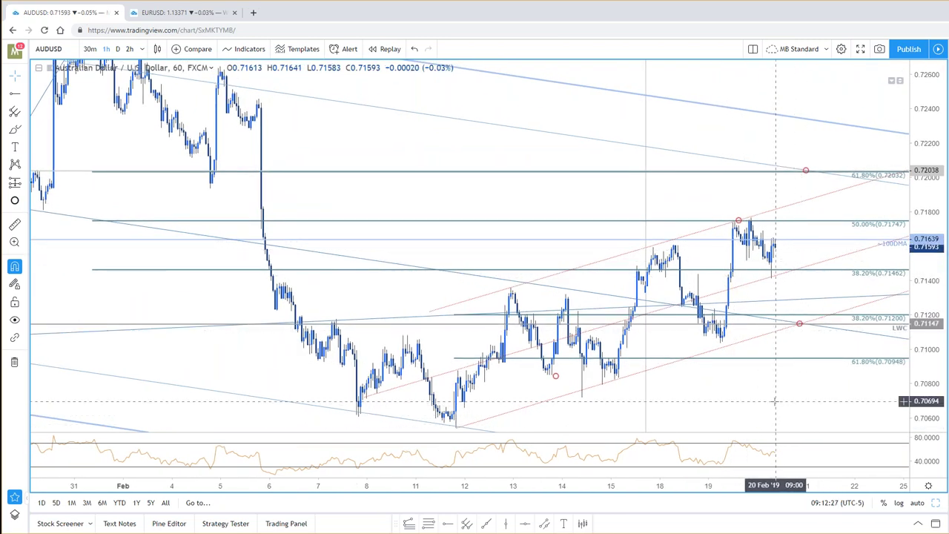
pyautogui.moveTo(788, 291); pyautogui.dragTo(784, 294)
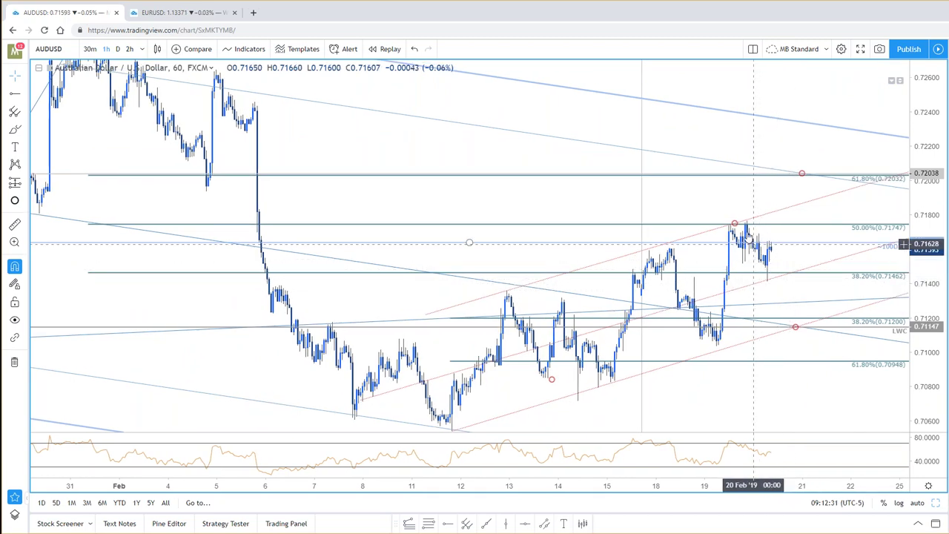
pyautogui.click(792, 329)
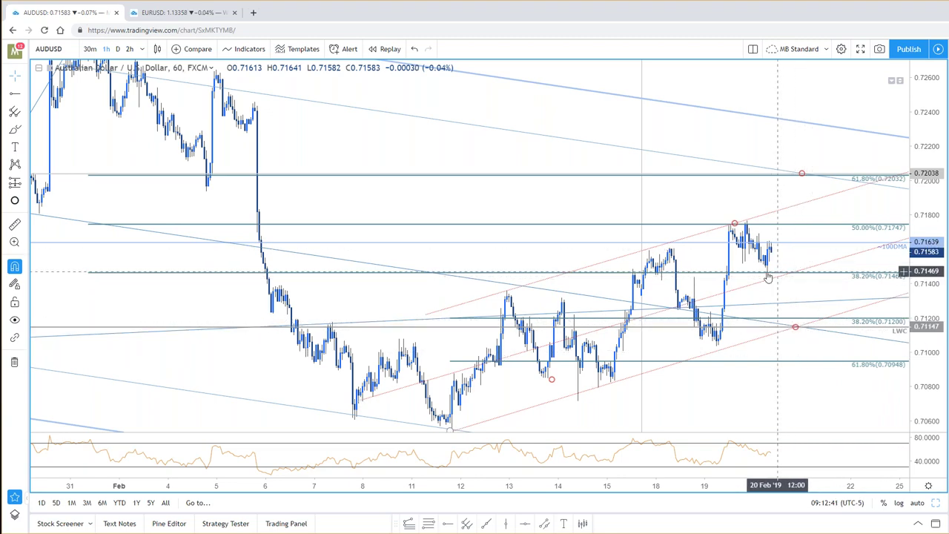
# - Finish with AUDUSD, switch the chart to XAUUSD and widen its price range around the February rally
pyautogui.moveTo(778, 278); pyautogui.dragTo(765, 264)
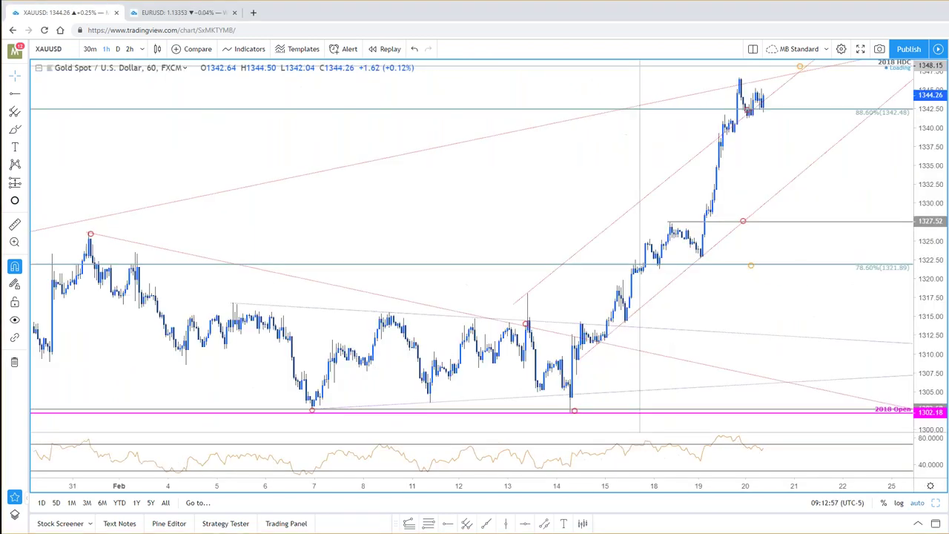
pyautogui.moveTo(936, 243); pyautogui.dragTo(941, 216)
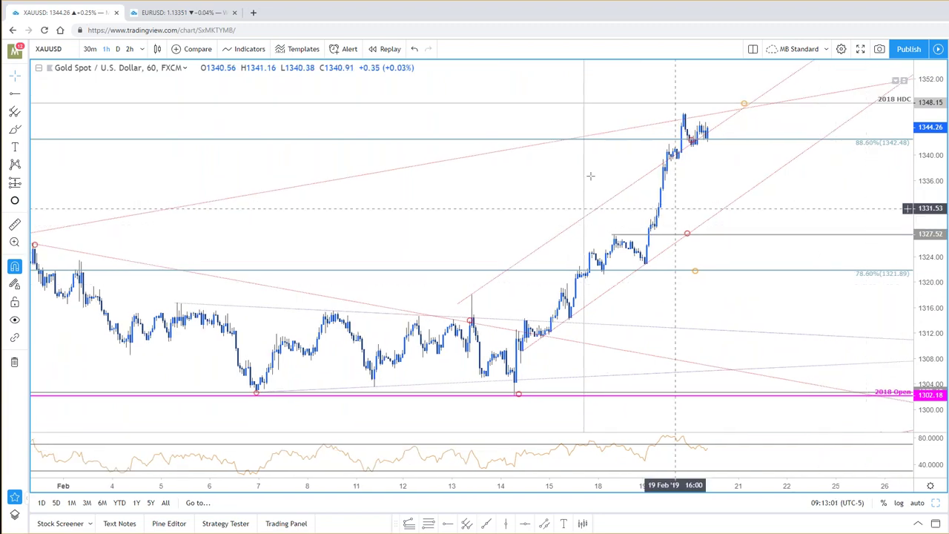
# - Bring up the weekly XAUUSD chart and examine price since 2014 against the 2018 HWC, 2016 HC and 2014 High levels
pyautogui.click(178, 12)
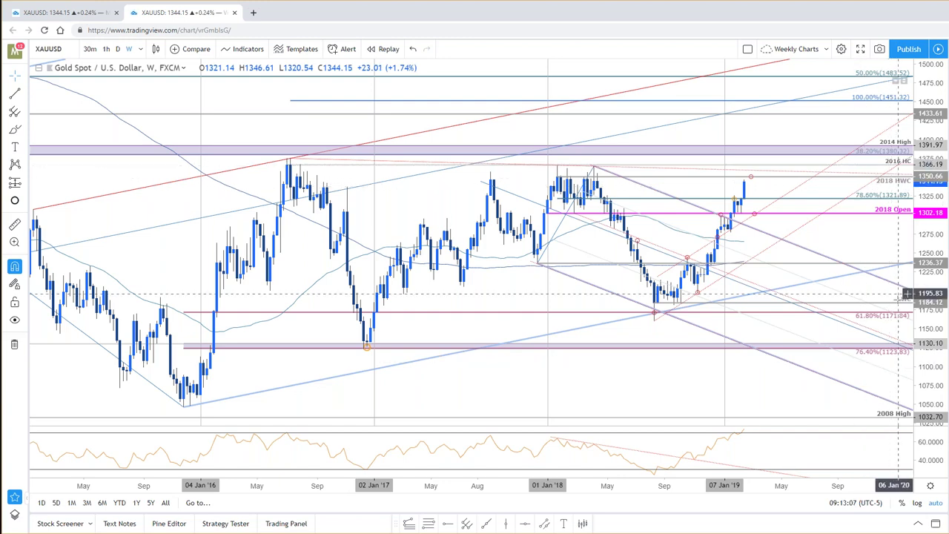
pyautogui.scroll(-1, 906, 345)
pyautogui.moveTo(906, 345); pyautogui.dragTo(908, 248)
pyautogui.scroll(-2, 875, 252)
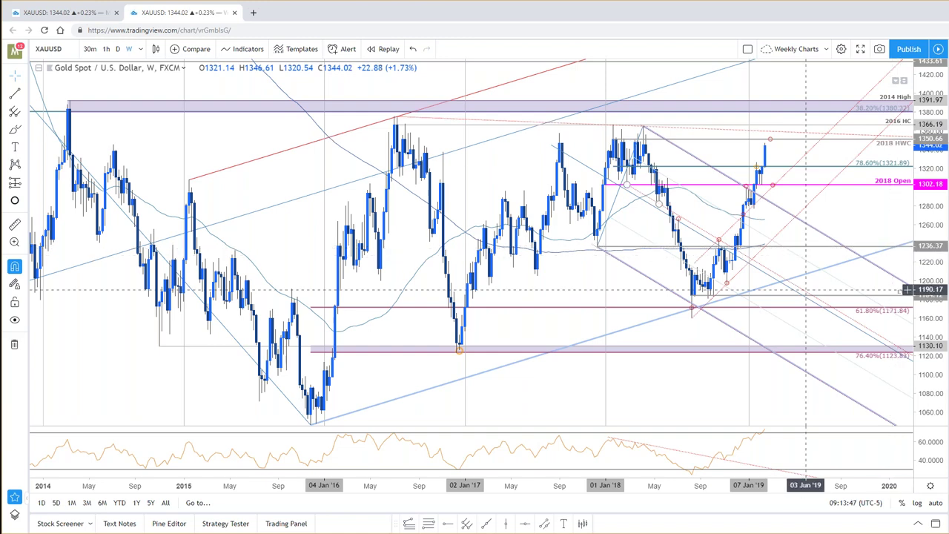
pyautogui.scroll(-3, 801, 407)
pyautogui.moveTo(801, 406); pyautogui.dragTo(714, 448)
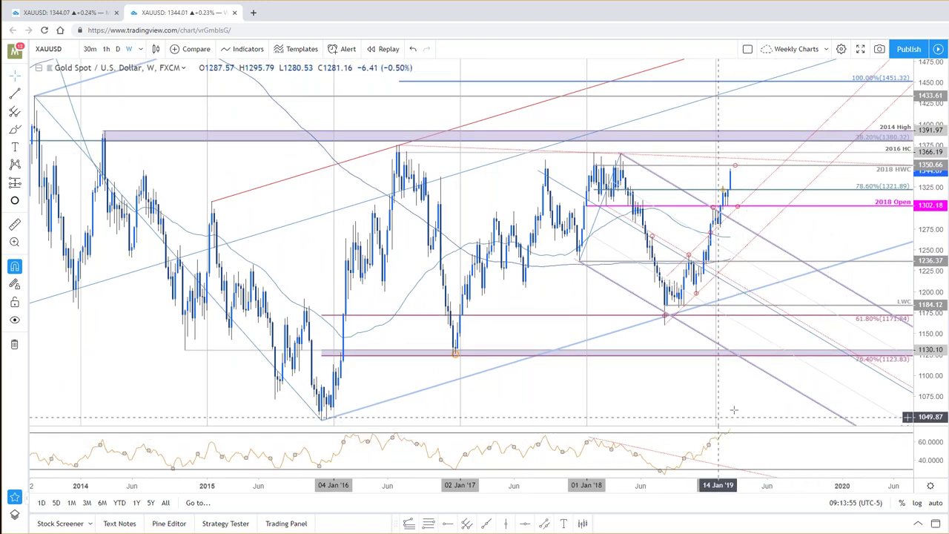
# - Examine weekly gold history back to 2005 with the price range auto-scaled to include the 2011 peak
pyautogui.scroll(-5, 737, 452)
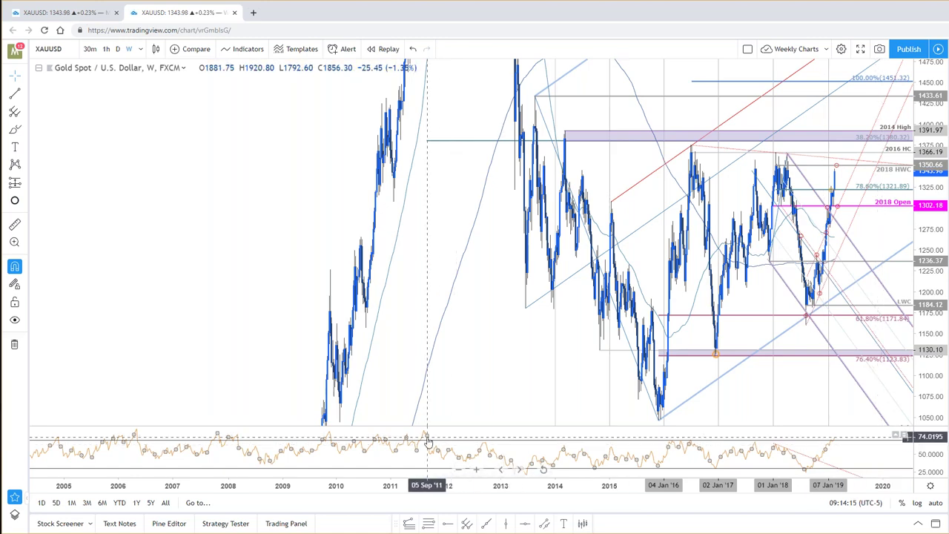
pyautogui.click(936, 503)
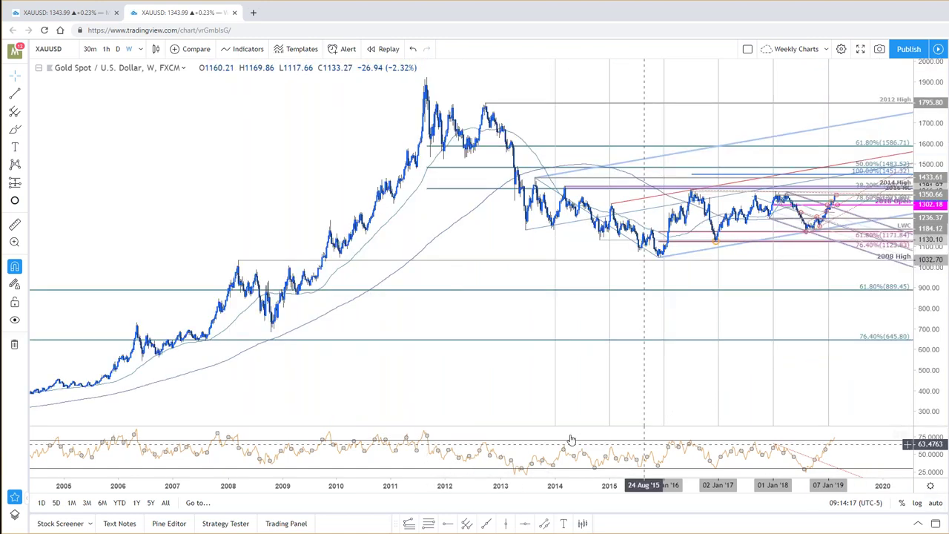
pyautogui.scroll(2, 621, 330)
pyautogui.scroll(1, 622, 329)
pyautogui.scroll(1, 400, 408)
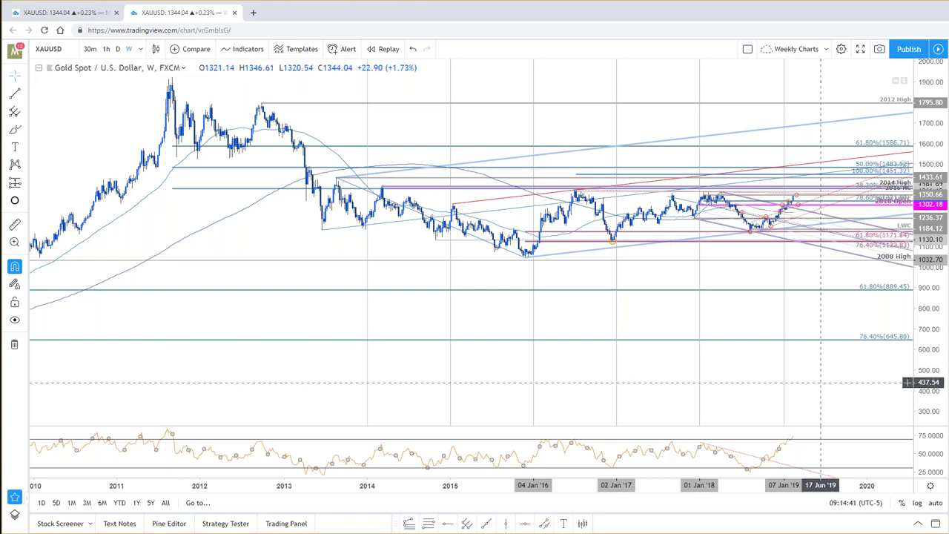
# - Bring weekly gold action since 2013 back into view with a price range of about 1032 to 1600
pyautogui.moveTo(821, 382); pyautogui.dragTo(829, 414)
pyautogui.scroll(2, 839, 374)
pyautogui.moveTo(927, 356); pyautogui.dragTo(946, 313)
pyautogui.scroll(2, 929, 380)
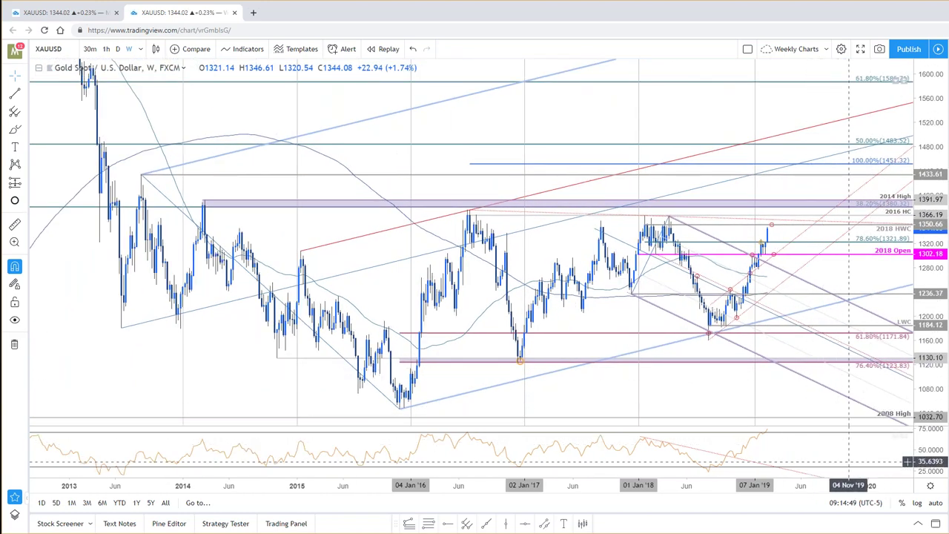
# - Return to the two-chart XAUUSD layout, maximize the daily chart and bring price action since December 2017 into view
pyautogui.hotkey('ctrl', 'Tab')
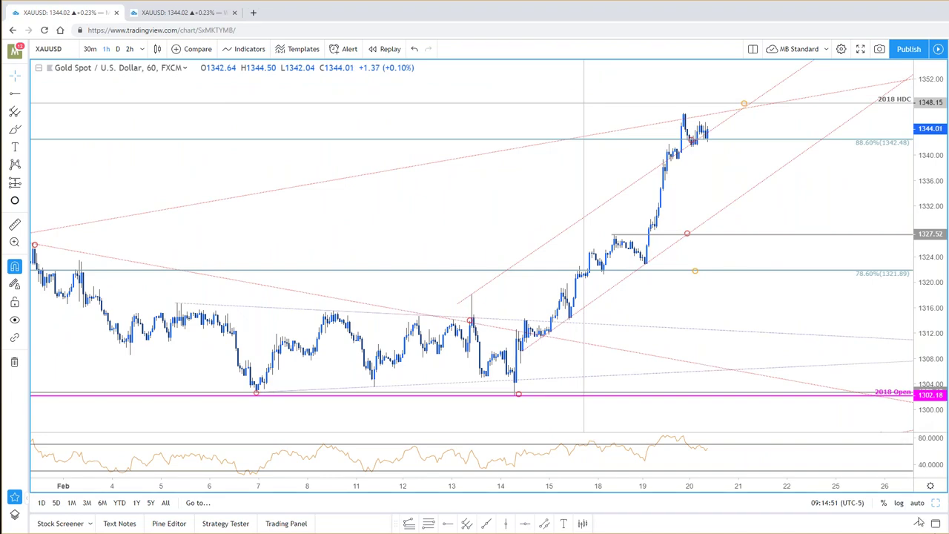
pyautogui.click(936, 504)
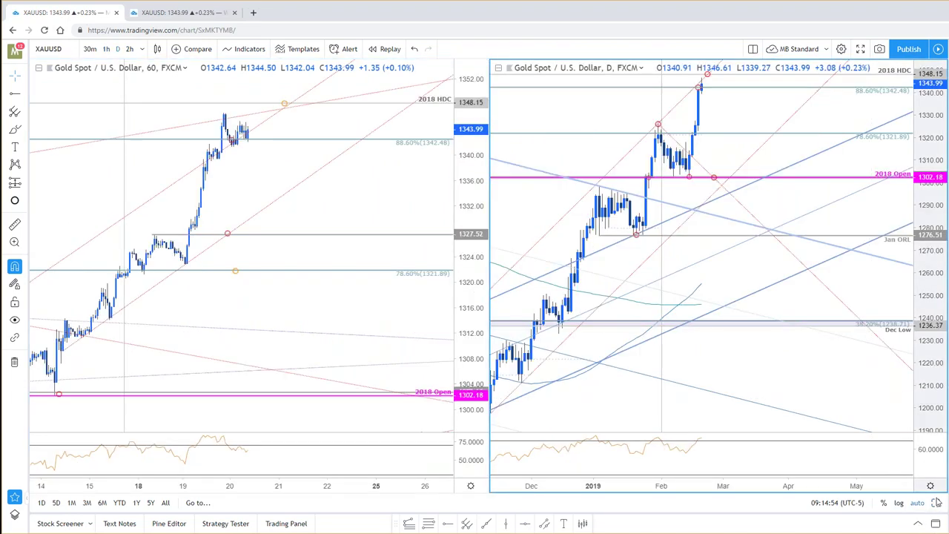
pyautogui.hotkey('alt', 'Return')
pyautogui.scroll(-5, 814, 266)
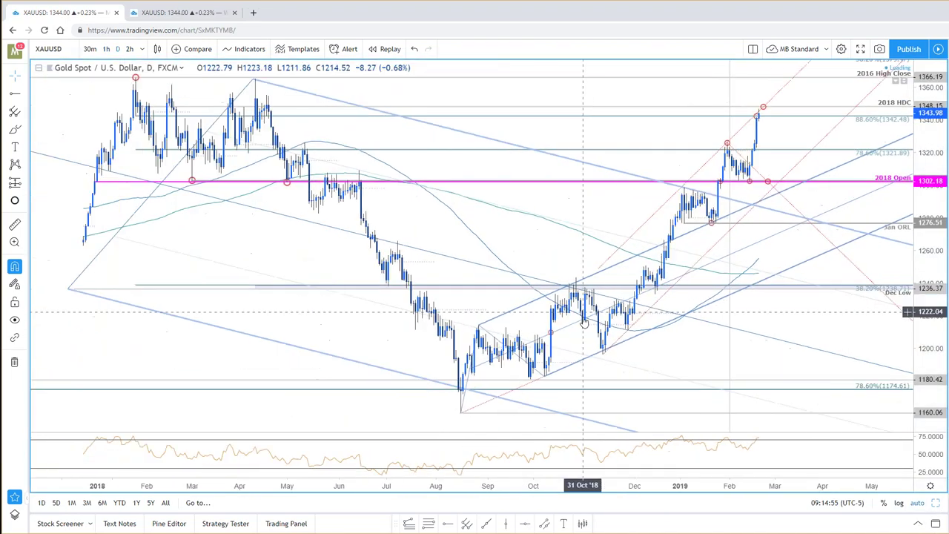
pyautogui.moveTo(556, 260); pyautogui.dragTo(574, 281)
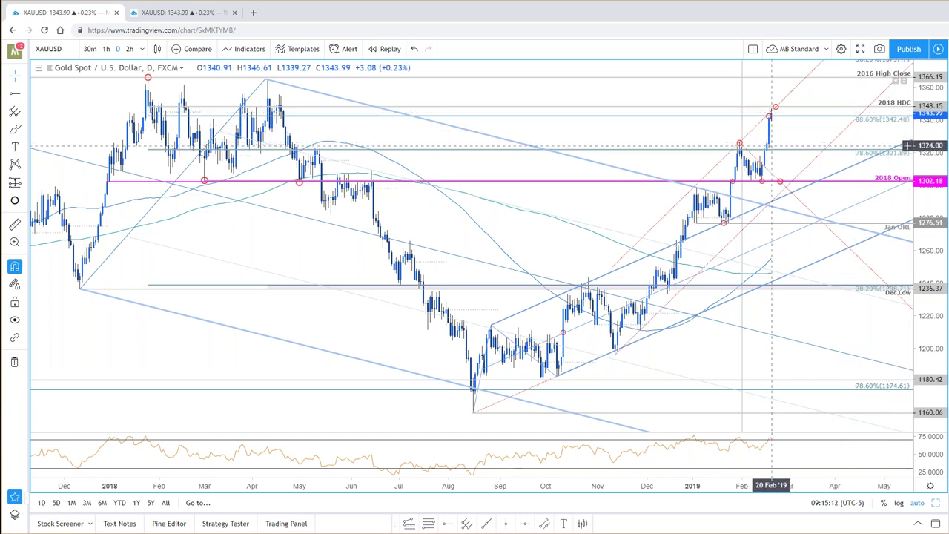
# - Examine the steep red channel lines on the daily chart from the November lows up to the February highs
pyautogui.click(724, 252)
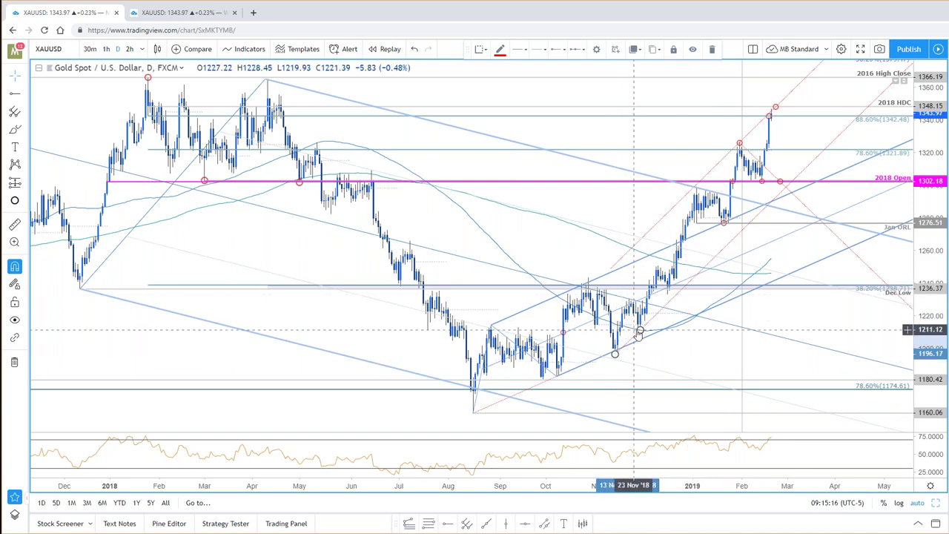
pyautogui.moveTo(677, 301); pyautogui.dragTo(710, 174)
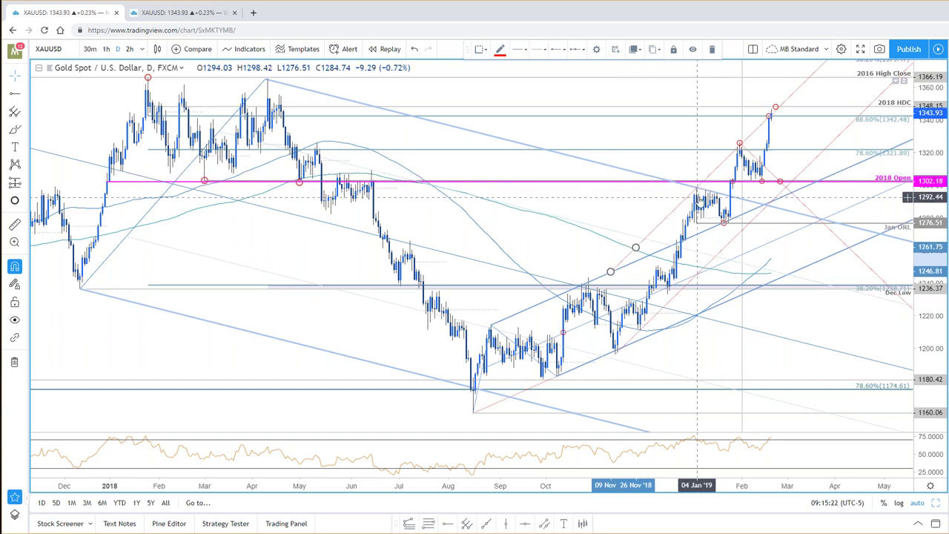
pyautogui.moveTo(724, 168); pyautogui.dragTo(741, 151)
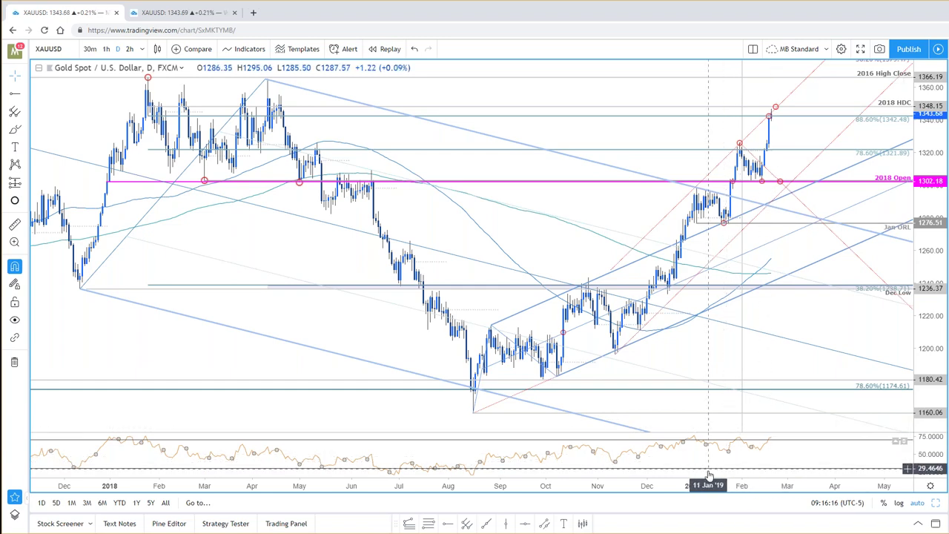
# - Widen the daily chart's price range to include the 2014 High at 1391.97 above current price
pyautogui.scroll(-1, 800, 450)
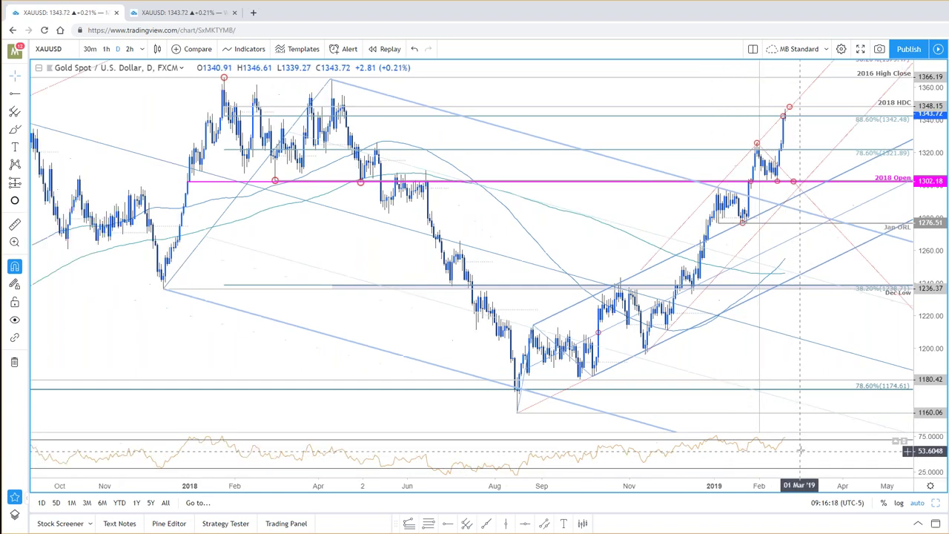
pyautogui.moveTo(794, 147); pyautogui.dragTo(779, 148)
pyautogui.scroll(1, 779, 148)
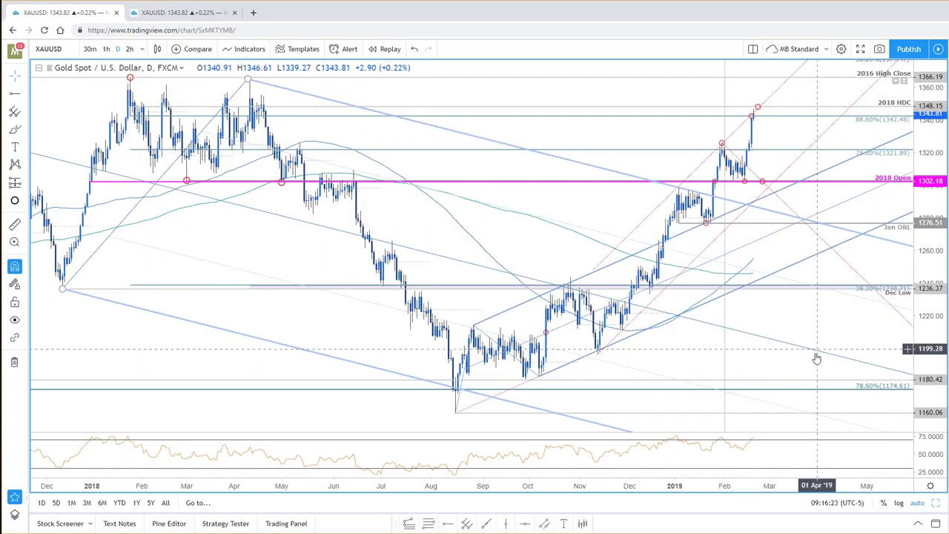
pyautogui.moveTo(830, 321); pyautogui.dragTo(821, 324)
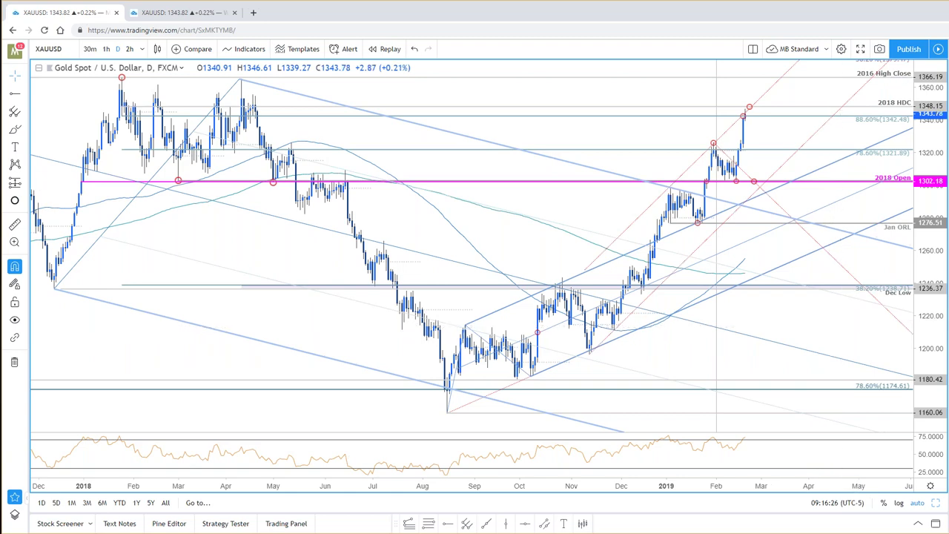
pyautogui.moveTo(937, 153); pyautogui.dragTo(936, 165)
pyautogui.moveTo(831, 175); pyautogui.dragTo(848, 234)
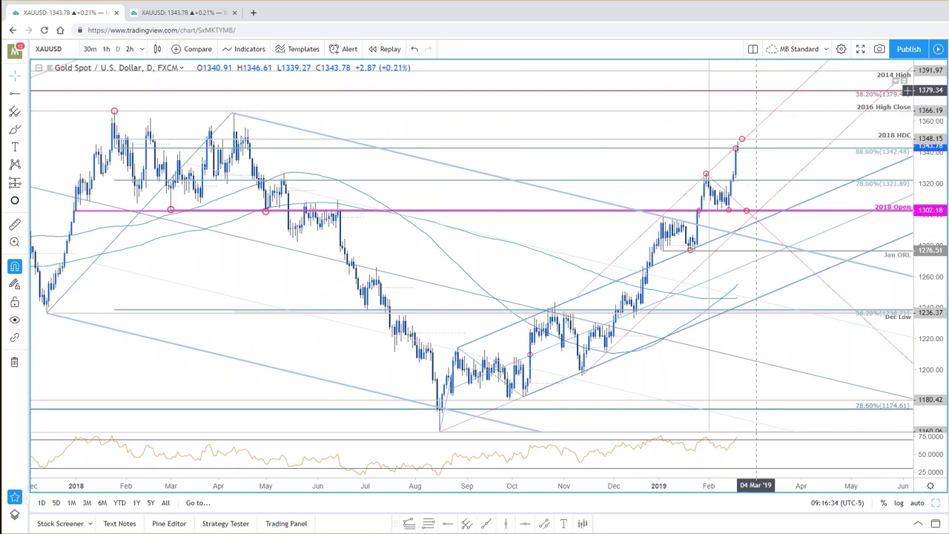
# - Trace the 38.20% retracement line at 1379.47 back through the daily history since 2014, finishing with the line deselected
pyautogui.click(756, 90)
pyautogui.scroll(-5, 757, 90)
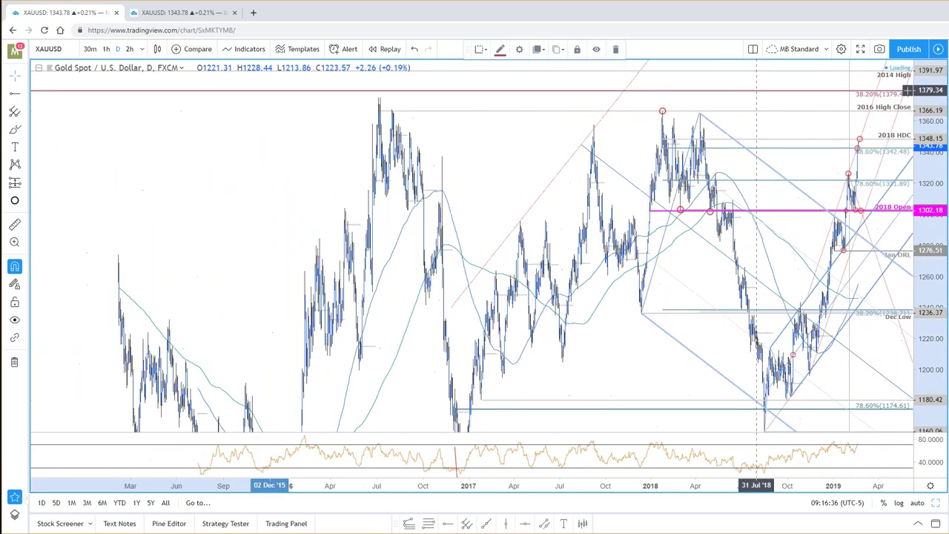
pyautogui.scroll(-2, 757, 90)
pyautogui.scroll(-3, 756, 93)
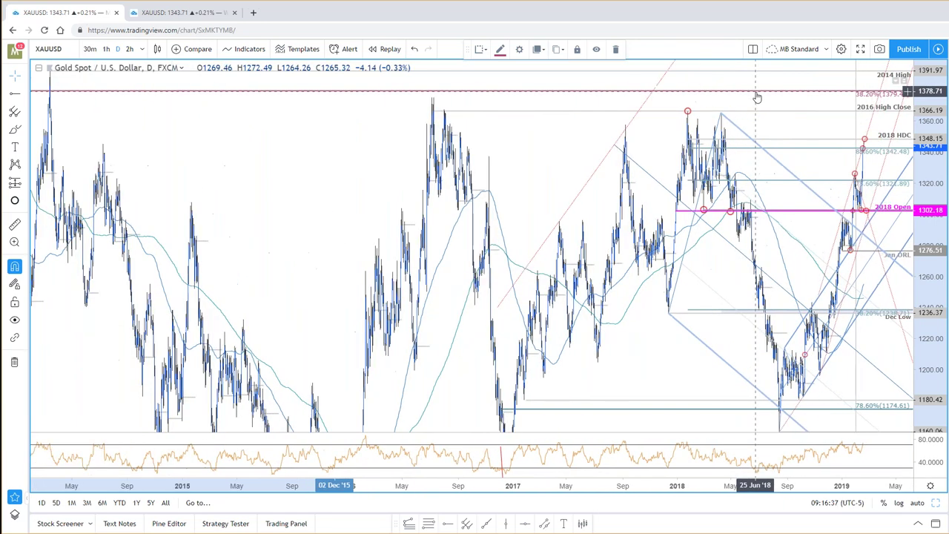
pyautogui.scroll(8, 757, 96)
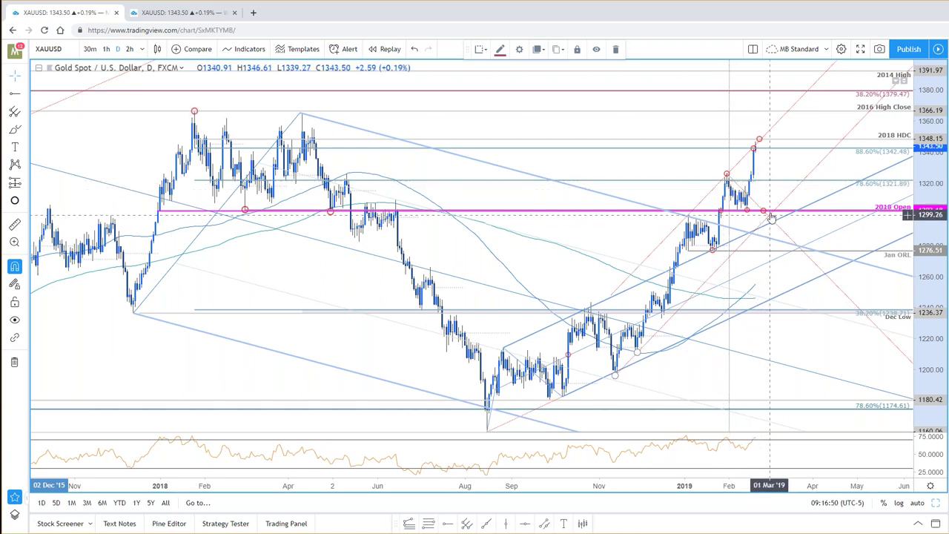
pyautogui.click(780, 175)
# - Restore the two-chart layout, then maximize the XAUUSD 60-minute chart with price action since 31 January in view
pyautogui.click(934, 502)
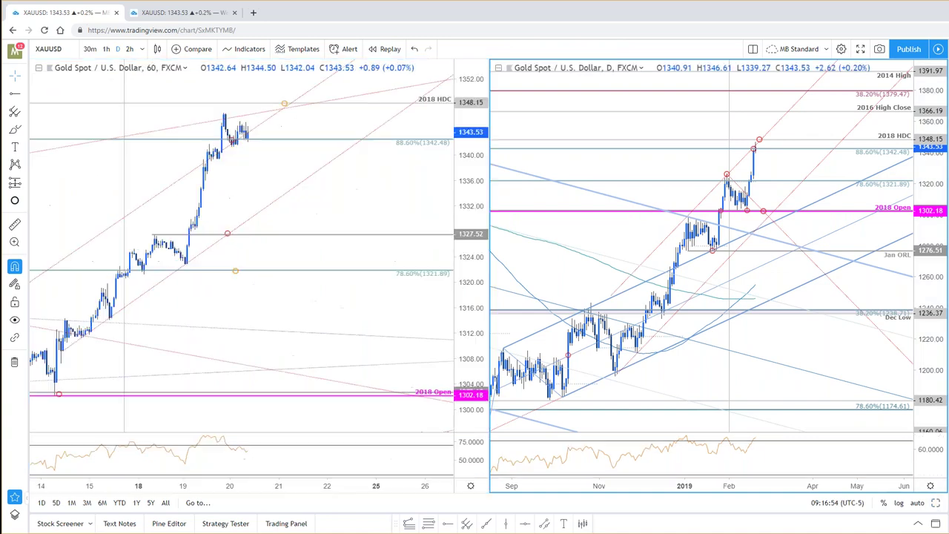
pyautogui.click(447, 440)
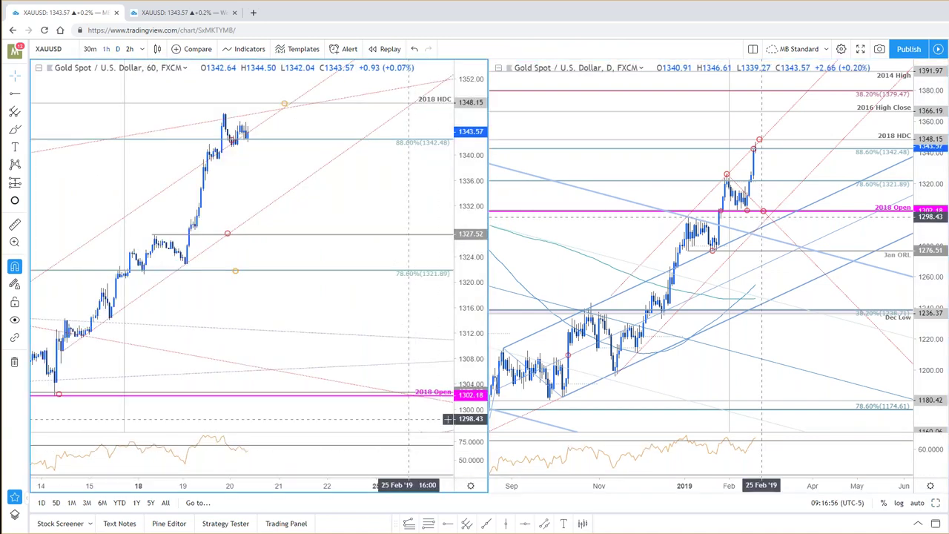
pyautogui.click(936, 502)
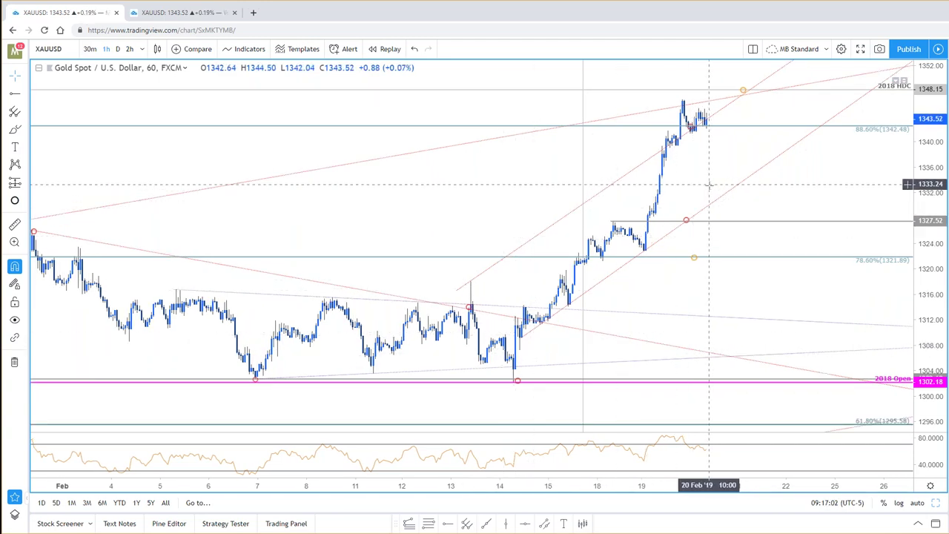
pyautogui.moveTo(706, 184); pyautogui.dragTo(742, 203)
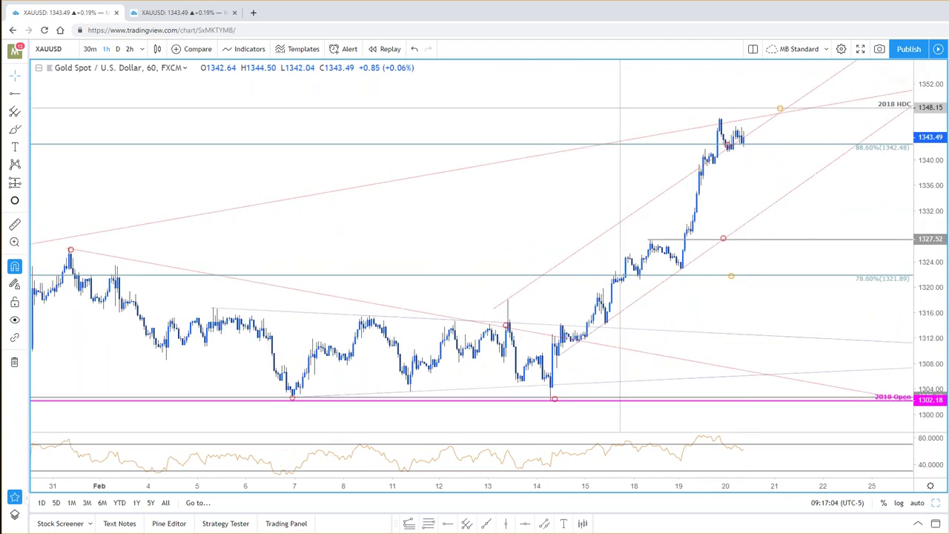
# - Switch to the SB Trade Desk browser window and enlarge the Gold 120min chart in the 2/19/2019 intraday update
pyautogui.hotkey('alt', 'Tab')
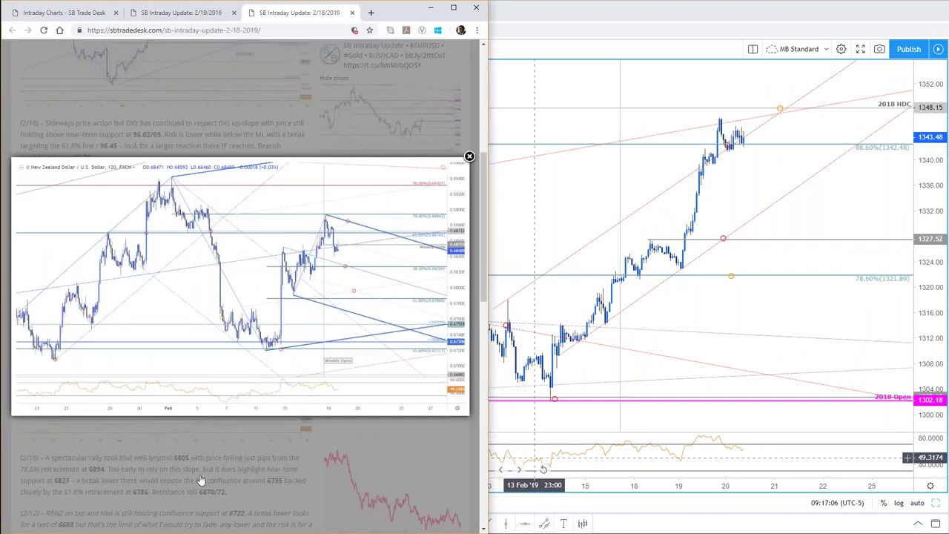
pyautogui.press('Escape')
pyautogui.scroll(-4, 166, 296)
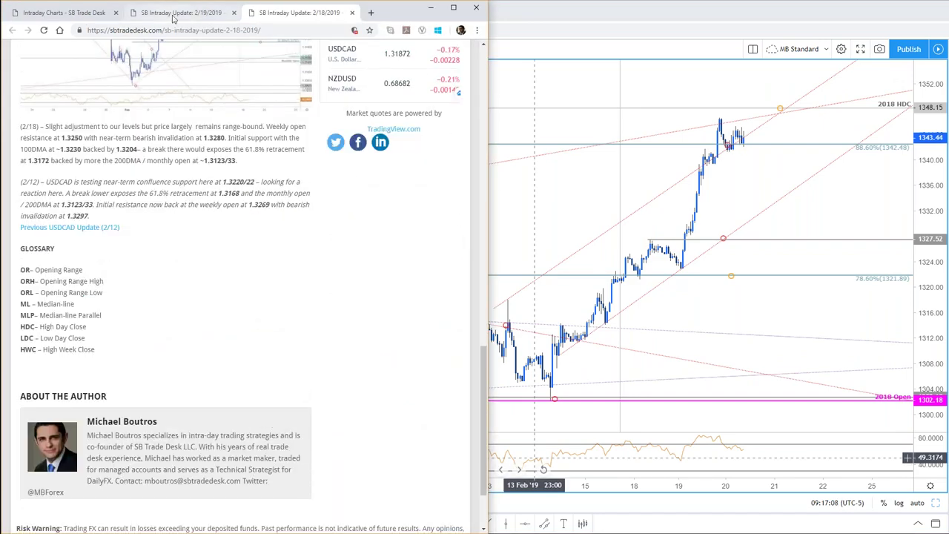
pyautogui.click(182, 13)
pyautogui.scroll(-2, 285, 338)
pyautogui.scroll(2, 286, 338)
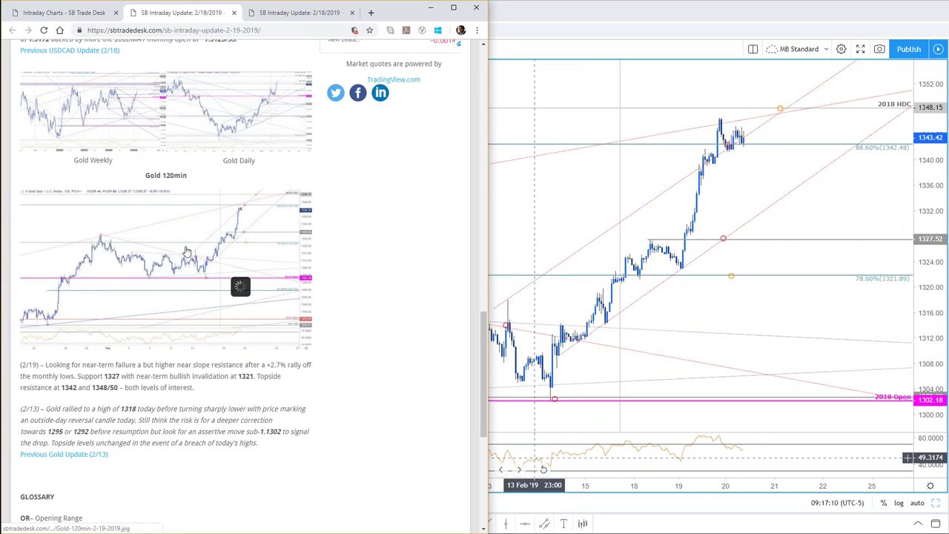
pyautogui.click(240, 284)
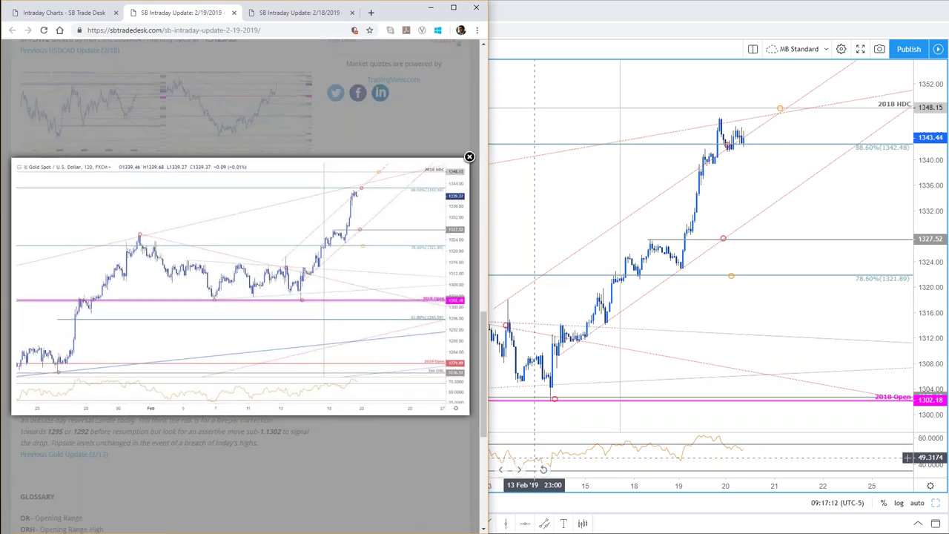
# - Set the live XAUUSD chart's interval to 120 minutes and widen its price range to include the 61.80% level at 1295.58
pyautogui.click(578, 194)
pyautogui.write('120')
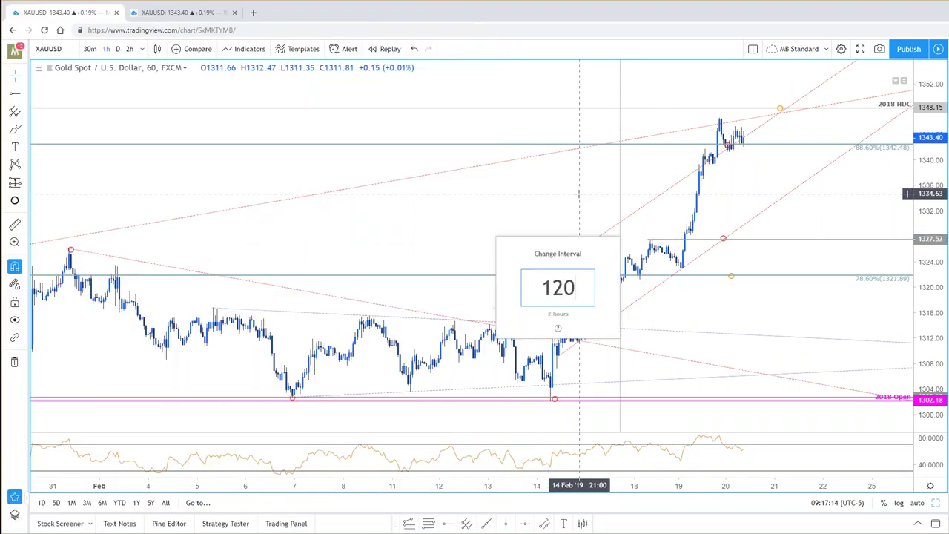
pyautogui.press('Return')
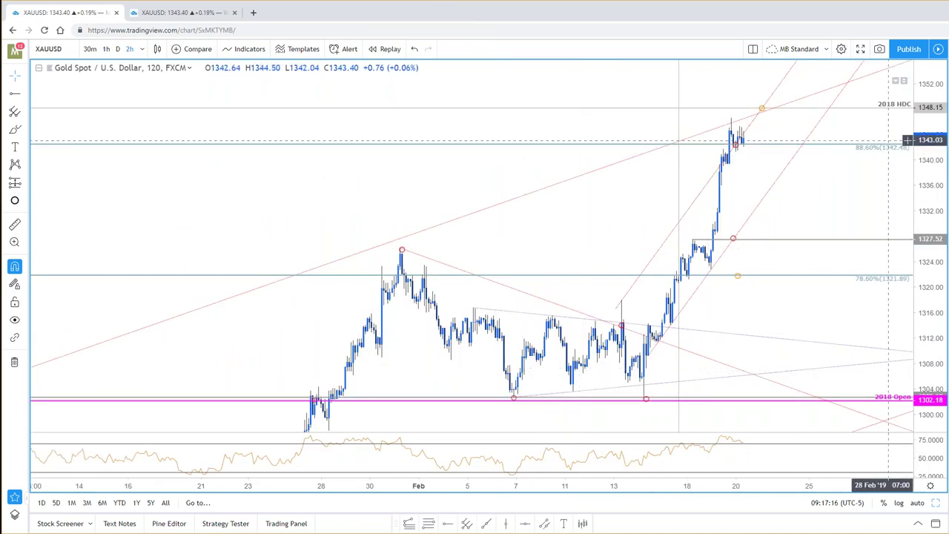
pyautogui.moveTo(946, 241); pyautogui.dragTo(946, 249)
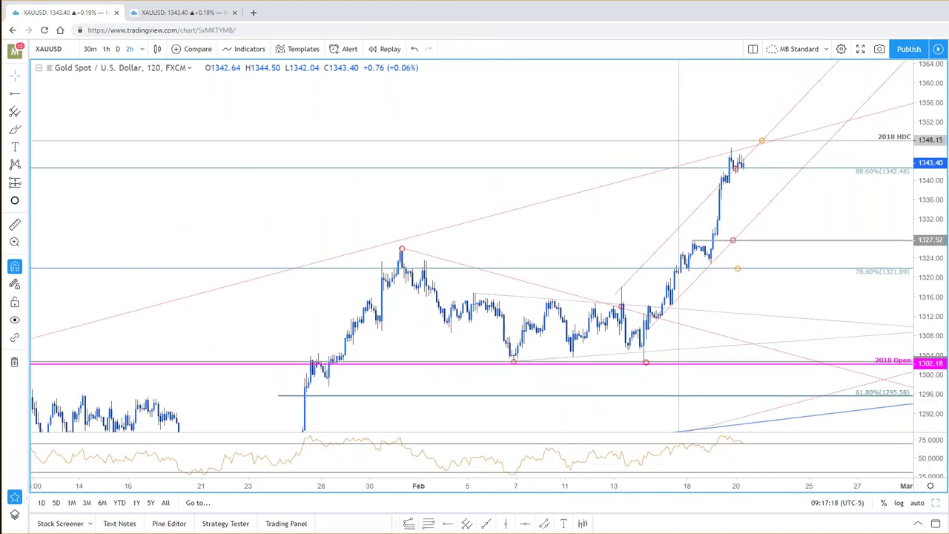
# - Compare the live 120-minute gold chart with the published 2/19 chart and restore the two-chart layout
pyautogui.hotkey('alt', 'Tab')
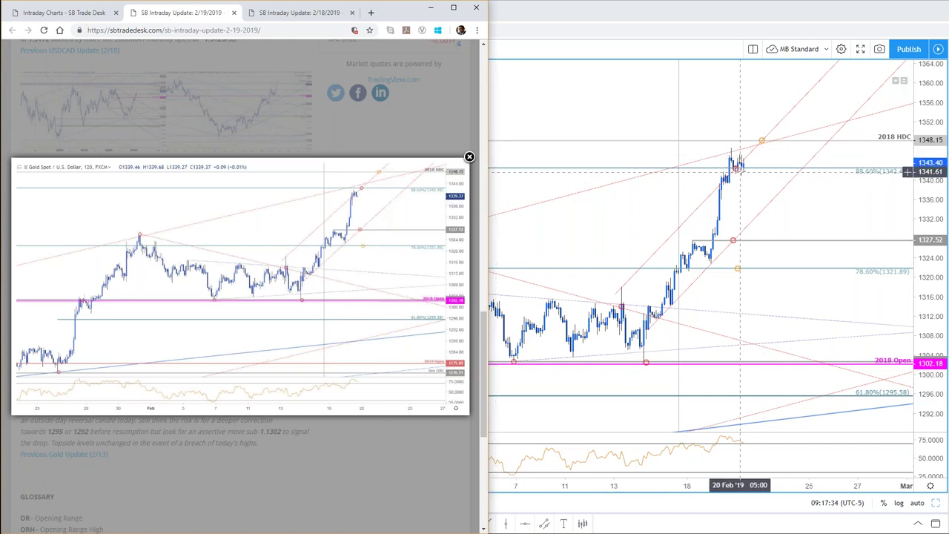
pyautogui.click(755, 154)
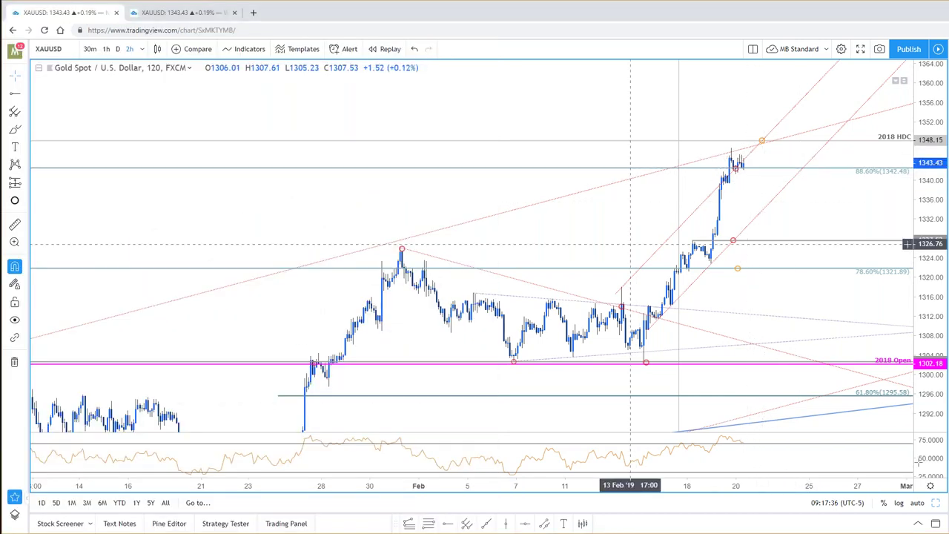
pyautogui.click(936, 505)
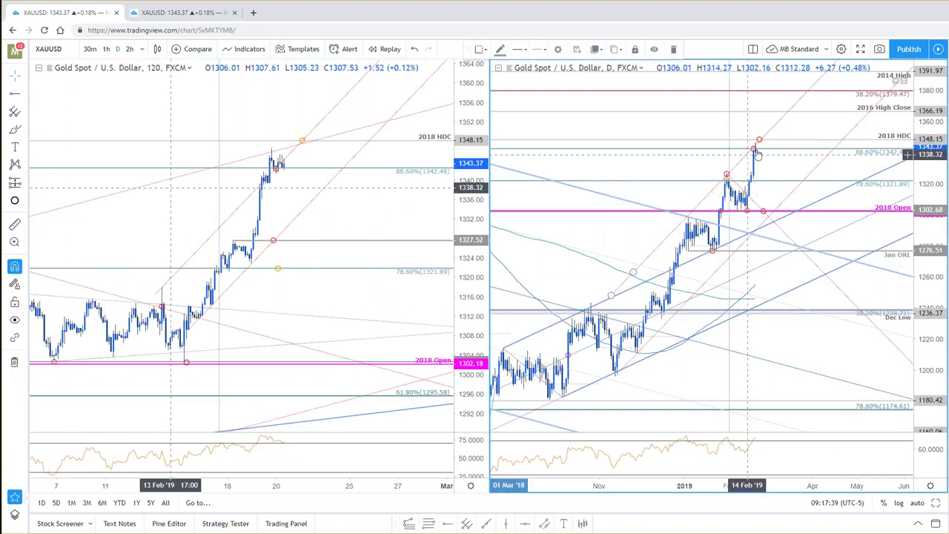
# - Examine the daily XAUUSD chart maximized, covering the February breakout, rising channel, 2018 Open and 2018 HDC levels, and restore the two-chart layout
pyautogui.click(730, 193)
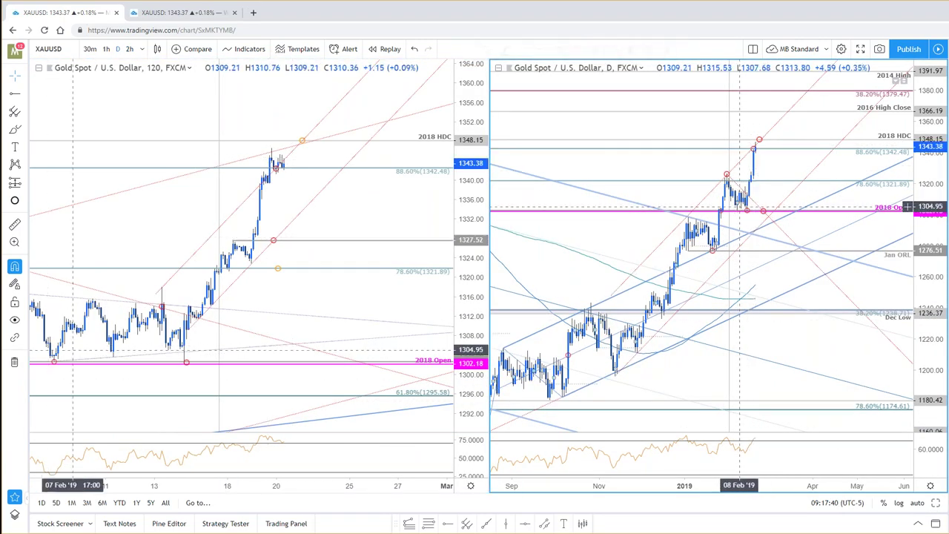
pyautogui.click(750, 191)
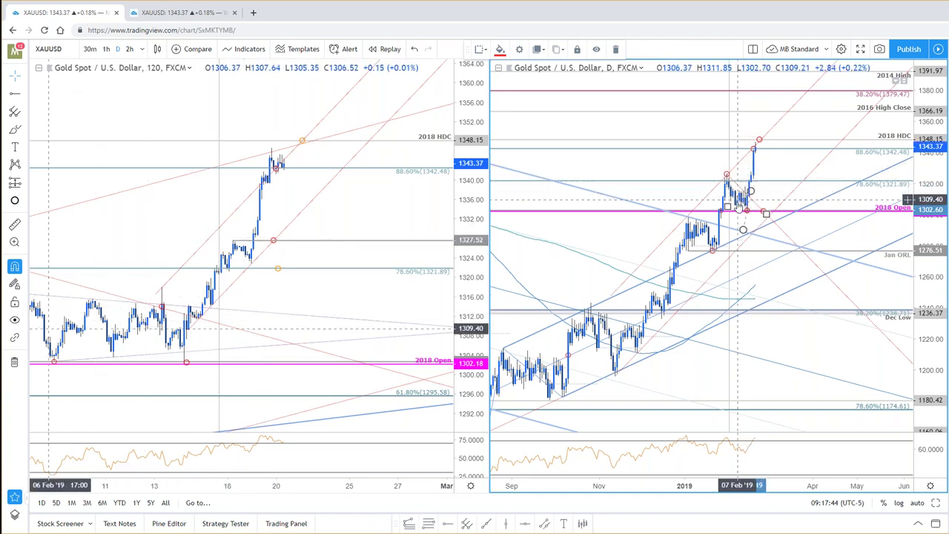
pyautogui.click(753, 191)
pyautogui.click(751, 194)
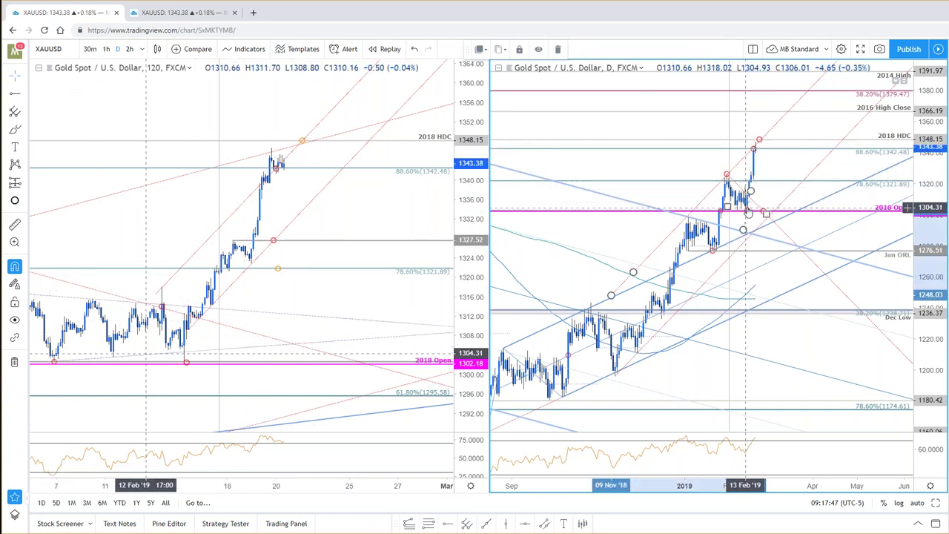
pyautogui.click(759, 159)
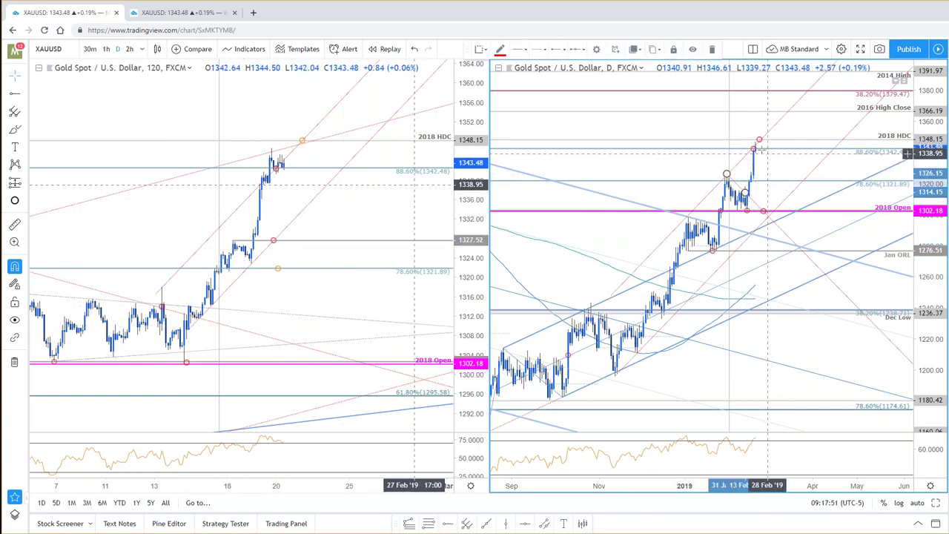
pyautogui.hotkey('alt', 'Return')
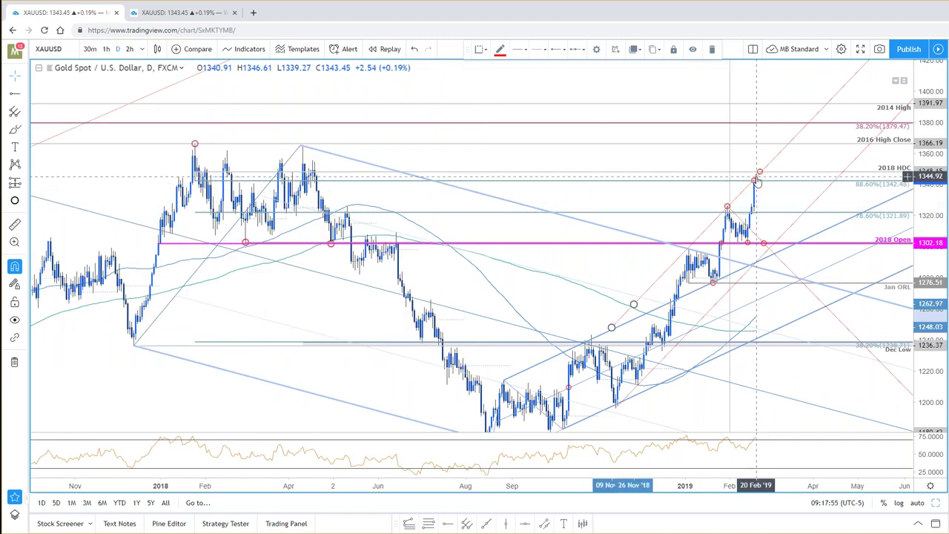
pyautogui.click(757, 176)
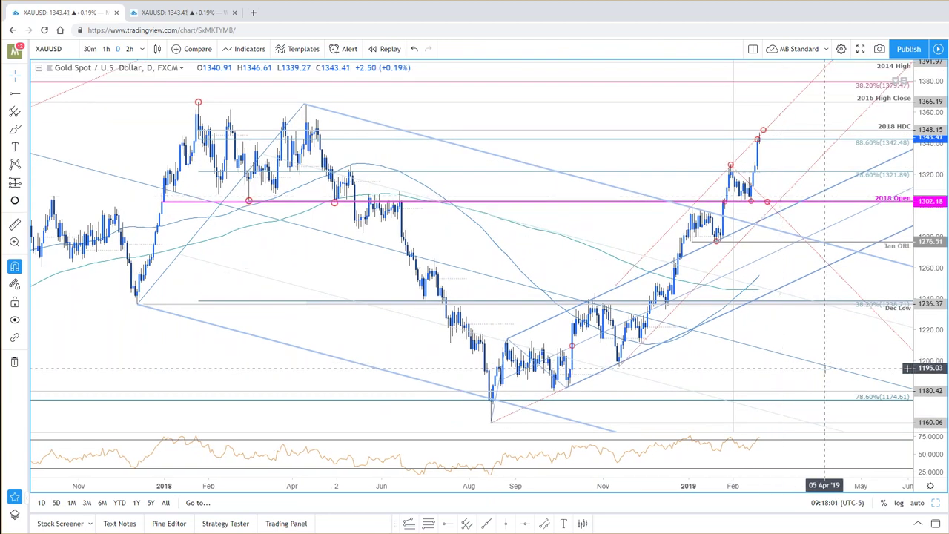
pyautogui.scroll(3, 825, 368)
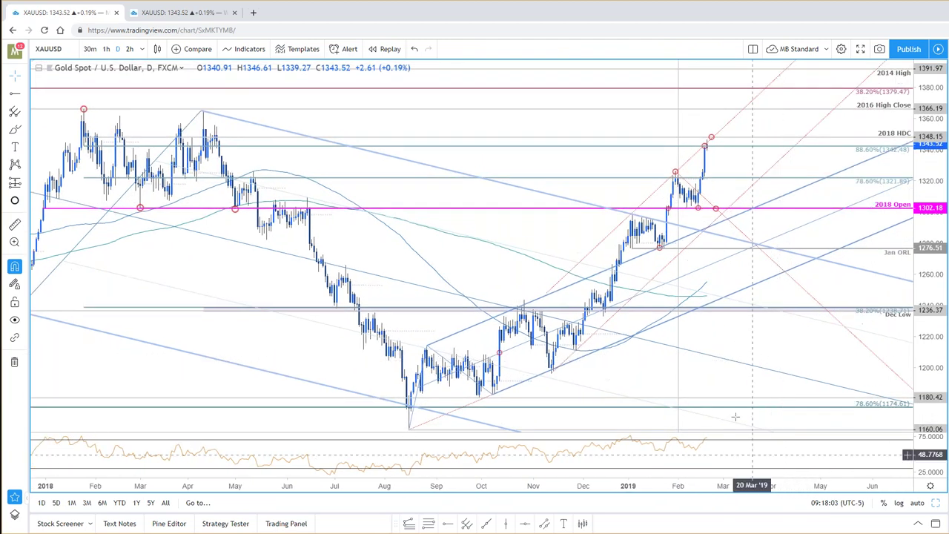
pyautogui.scroll(-2, 749, 390)
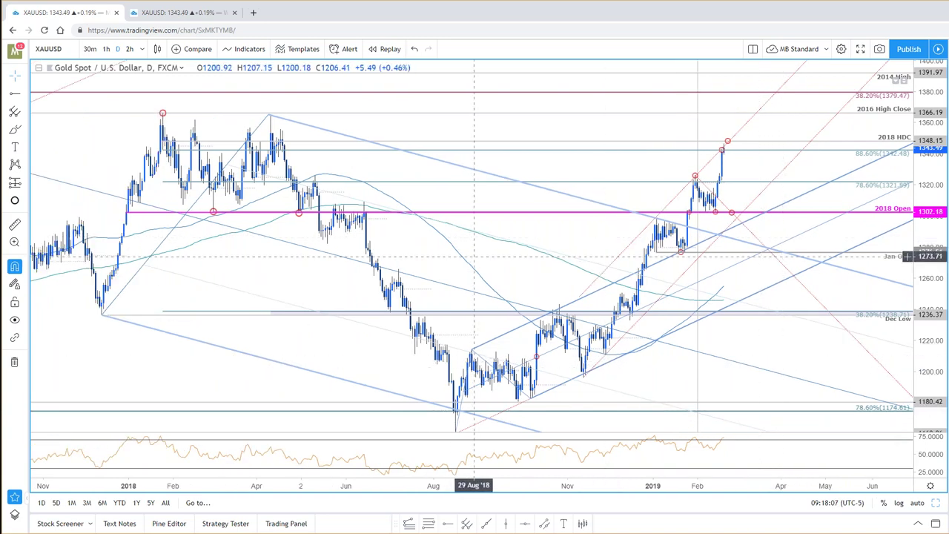
pyautogui.moveTo(503, 236); pyautogui.dragTo(462, 218)
pyautogui.click(936, 504)
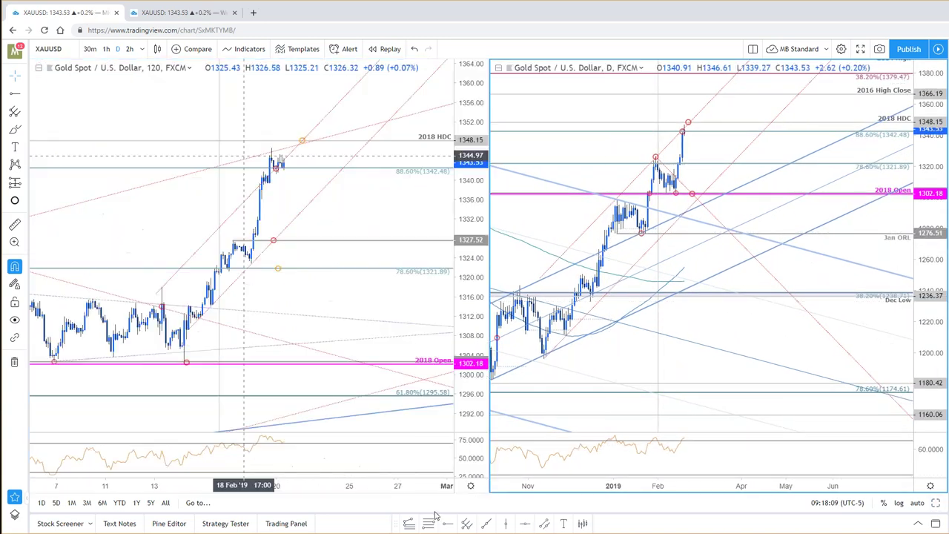
# - Maximize the 120-minute XAUUSD chart and replace the rising channel's upper line with a parallel through about 1312.27 on 11 February
pyautogui.click(936, 504)
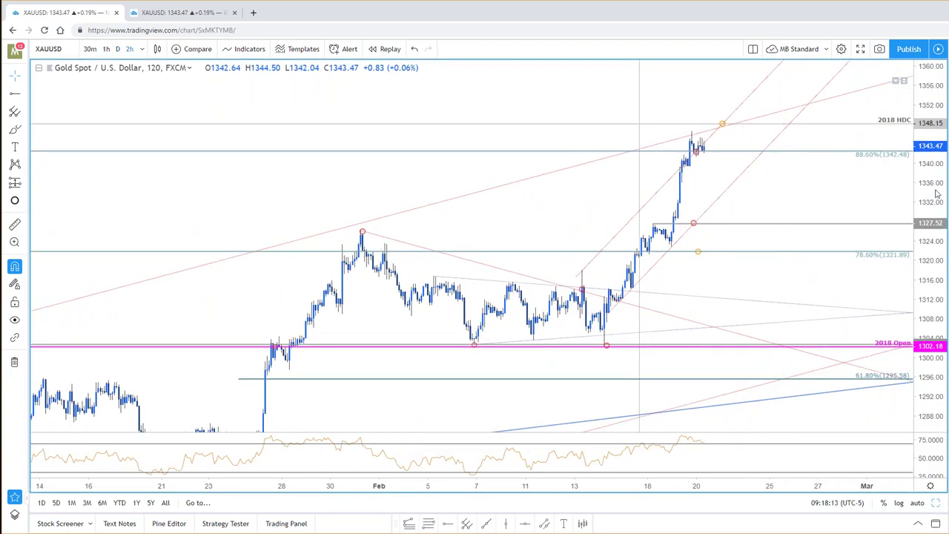
pyautogui.moveTo(911, 345); pyautogui.dragTo(911, 373)
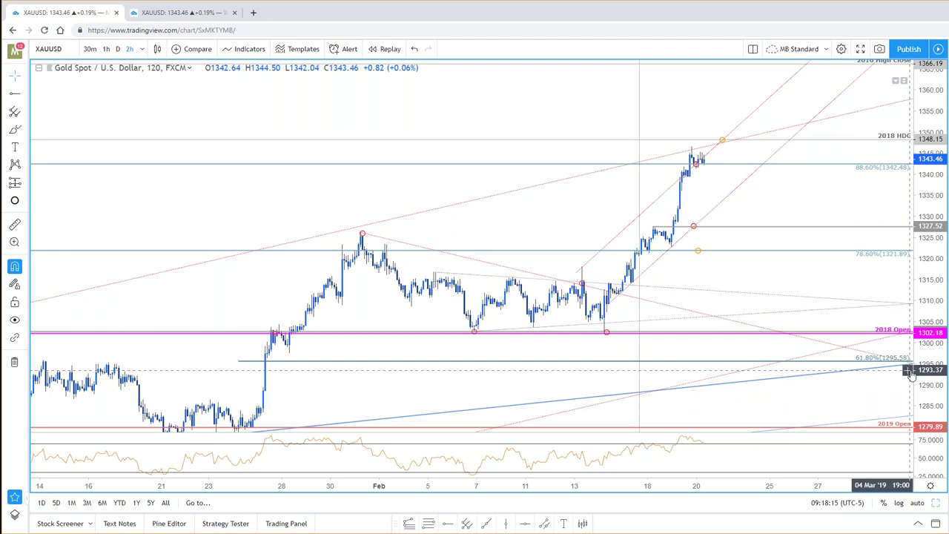
pyautogui.moveTo(611, 247); pyautogui.dragTo(574, 262)
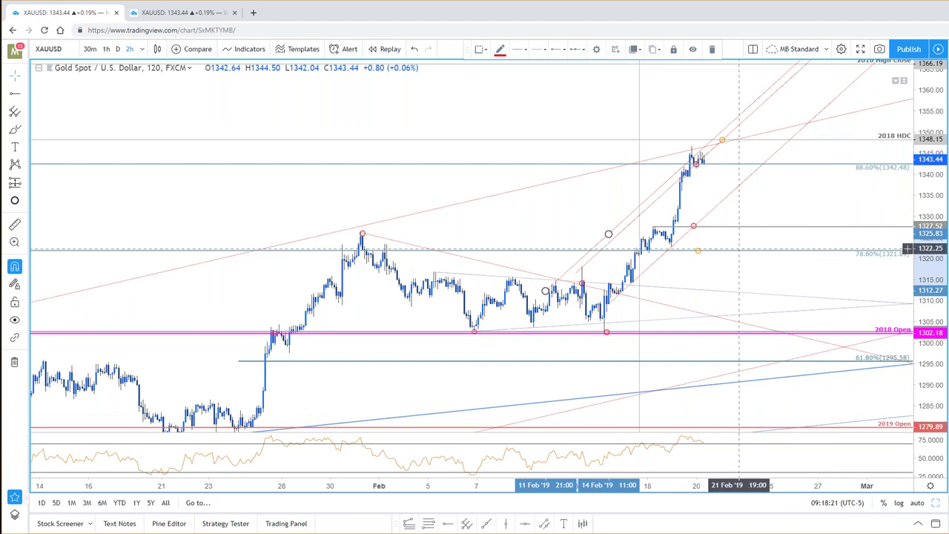
pyautogui.hotkey('ctrl', 'z')
pyautogui.press('Delete')
# - Move the orange circle marker along the 2018 HDC level to where it meets the rising channel's upper line
pyautogui.moveTo(721, 139); pyautogui.dragTo(712, 139)
pyautogui.click(903, 297)
pyautogui.moveTo(811, 192); pyautogui.dragTo(791, 195)
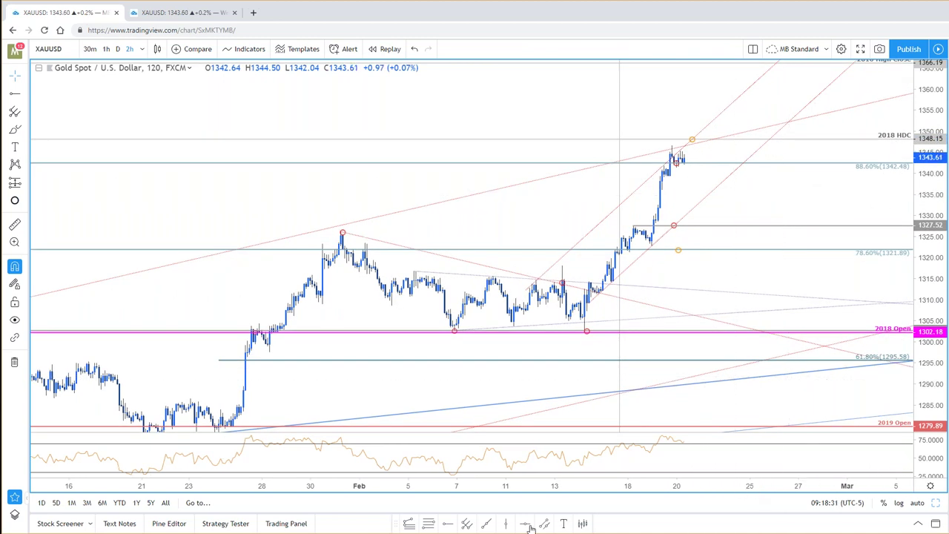
# - Draw a rising trend line under the RSI from about 39.76 on 14 February to about 75.87 on 21 February
pyautogui.click(486, 525)
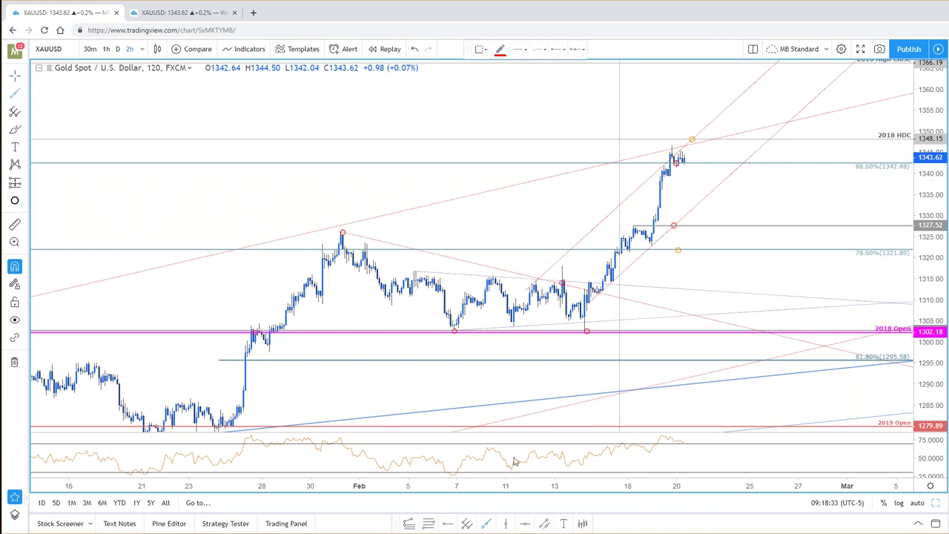
pyautogui.click(580, 465)
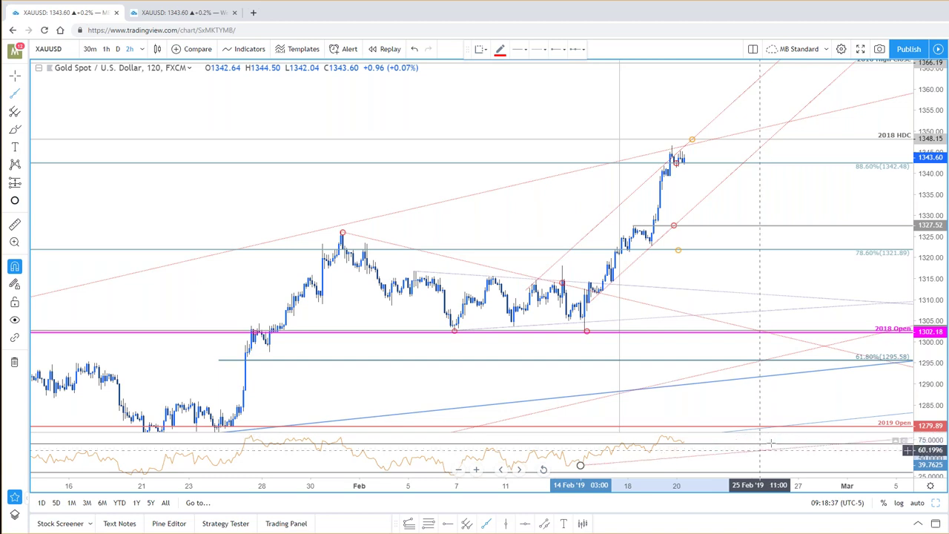
pyautogui.click(717, 439)
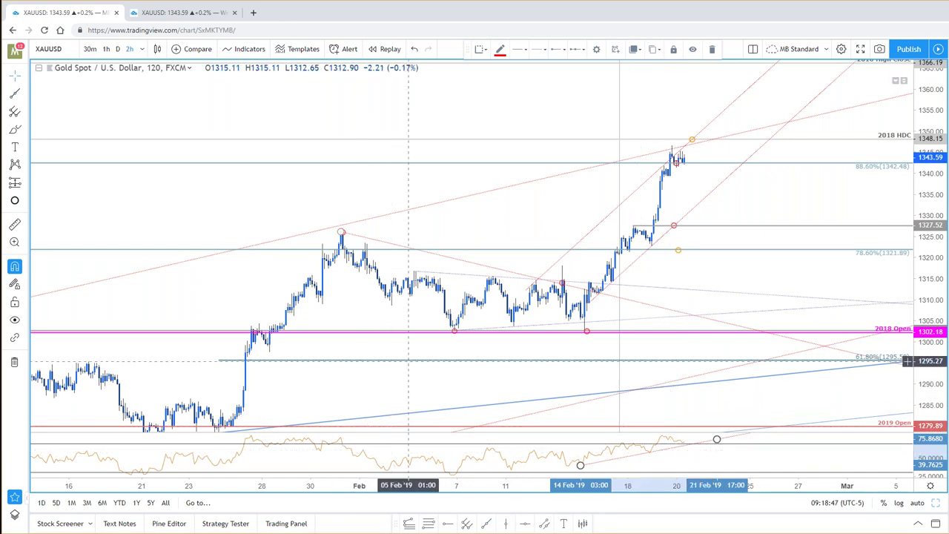
pyautogui.moveTo(375, 386); pyautogui.dragTo(369, 349)
pyautogui.scroll(-3, 427, 354)
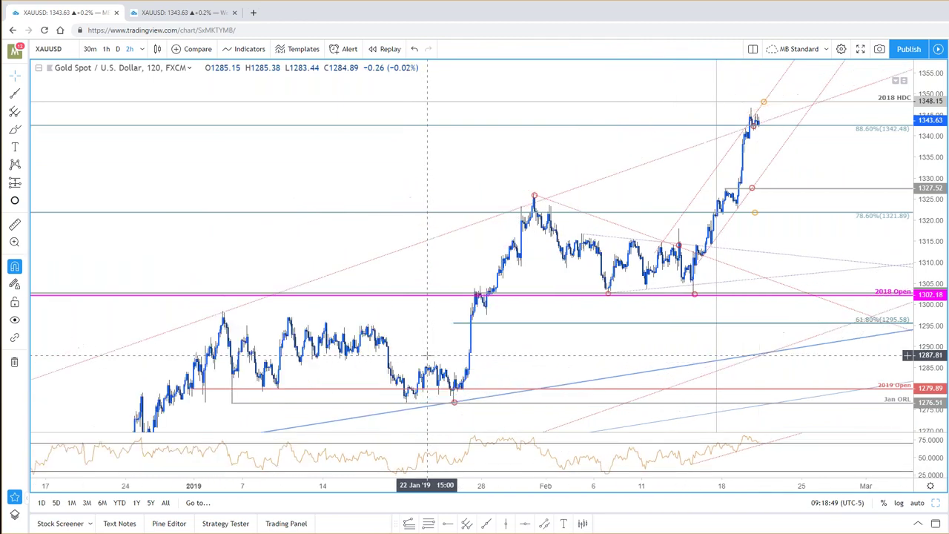
pyautogui.scroll(4, 427, 354)
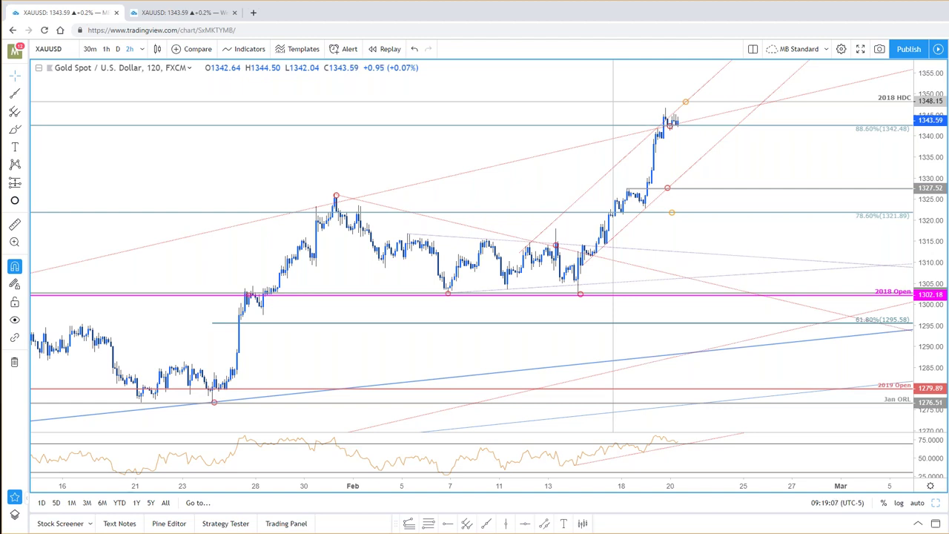
pyautogui.scroll(-1, 742, 423)
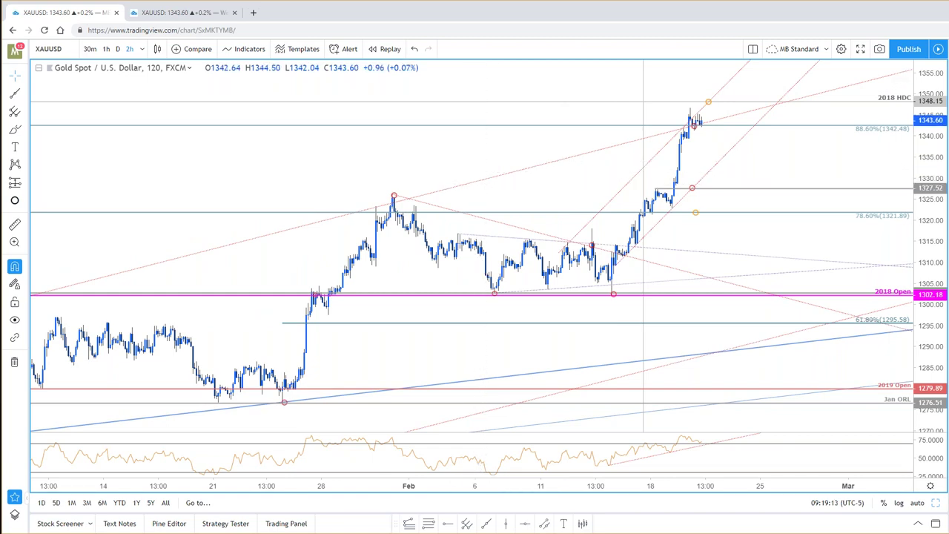
# - Switch the charts to SPX500 and show the 120-minute chart maximized with price action since the start of 2019
pyautogui.press('space')
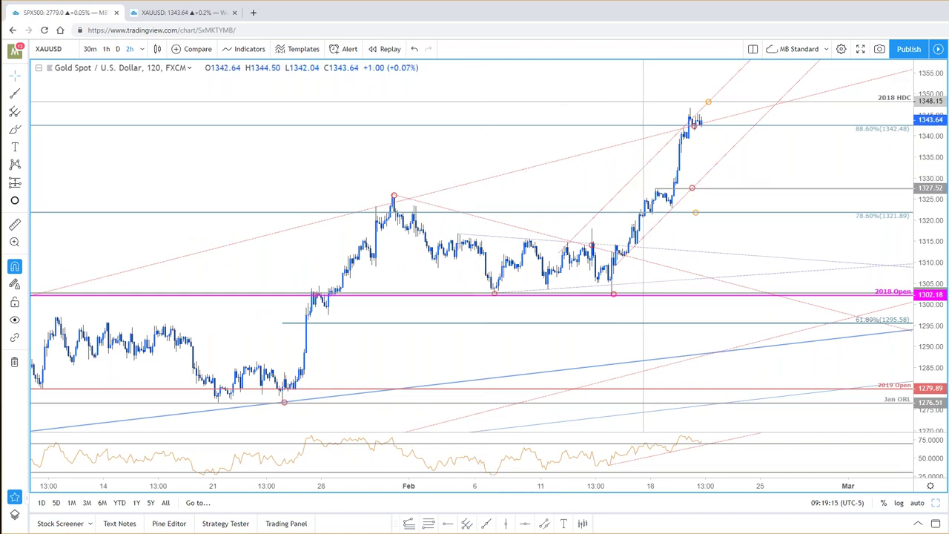
pyautogui.scroll(-2, 734, 245)
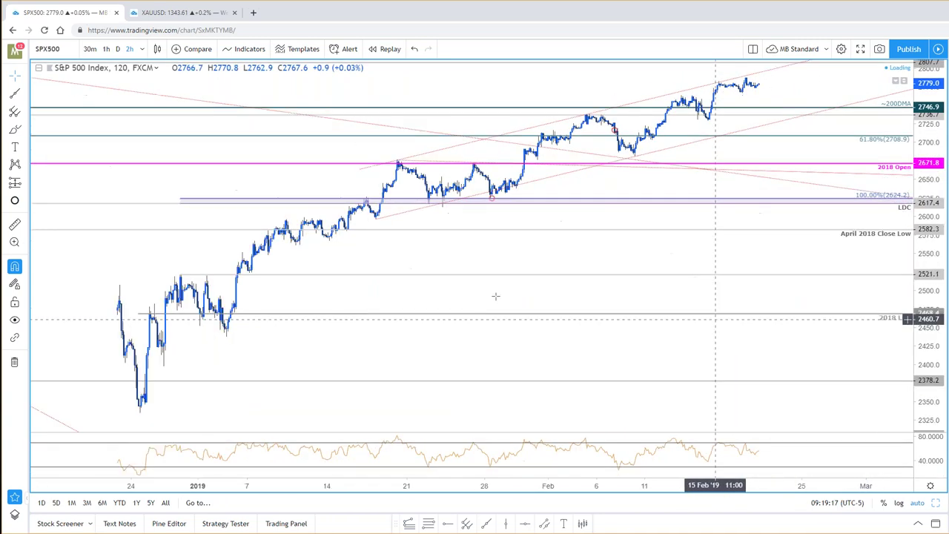
pyautogui.moveTo(550, 257); pyautogui.dragTo(585, 257)
pyautogui.scroll(2, 697, 310)
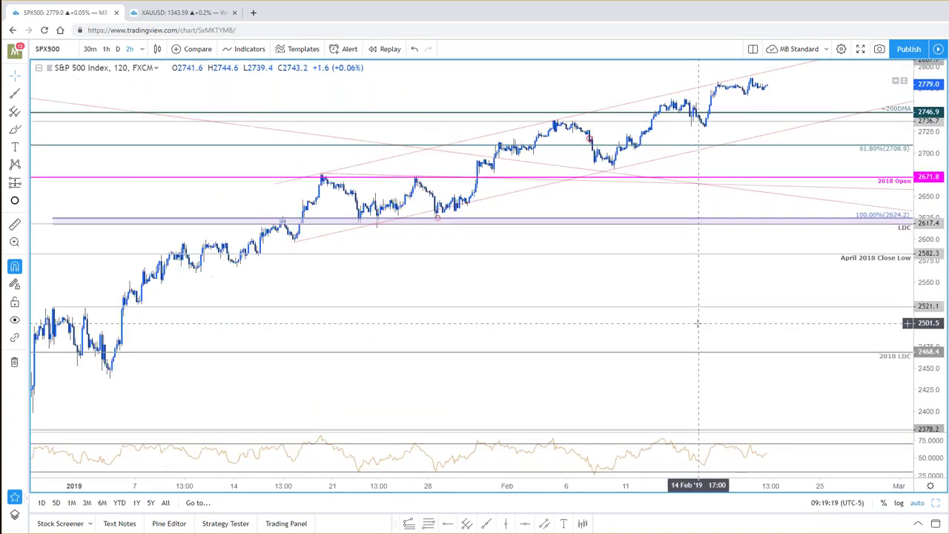
pyautogui.hotkey('alt', 'Return')
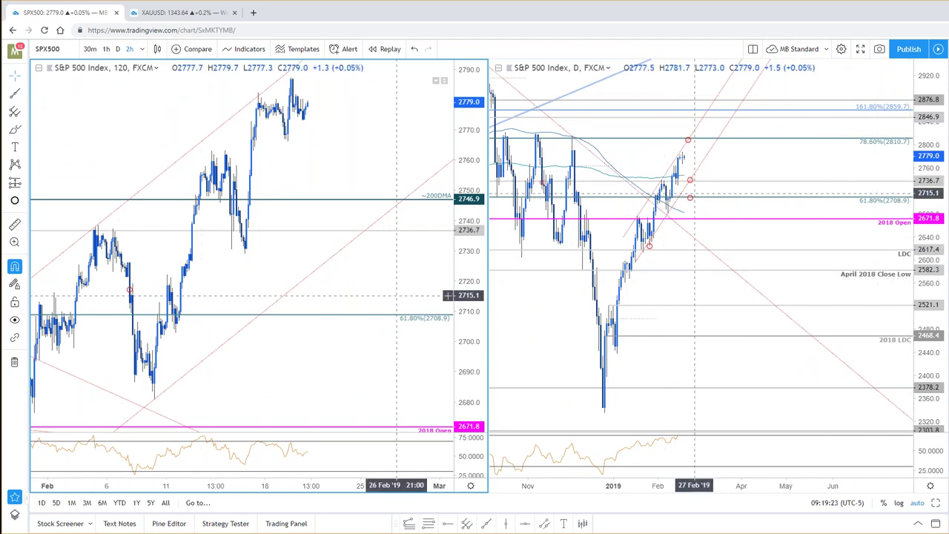
pyautogui.hotkey('alt', 'Return')
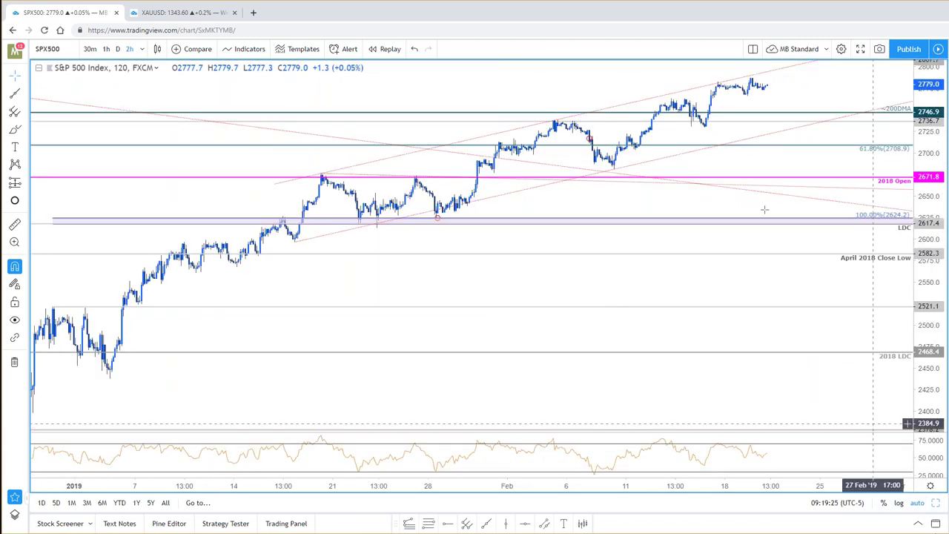
# - Maximize the daily SPX500 chart, examine its rising channel against the 78.60% level at 2810.7, and restore the two-chart layout
pyautogui.click(936, 503)
pyautogui.click(936, 504)
pyautogui.scroll(1, 784, 384)
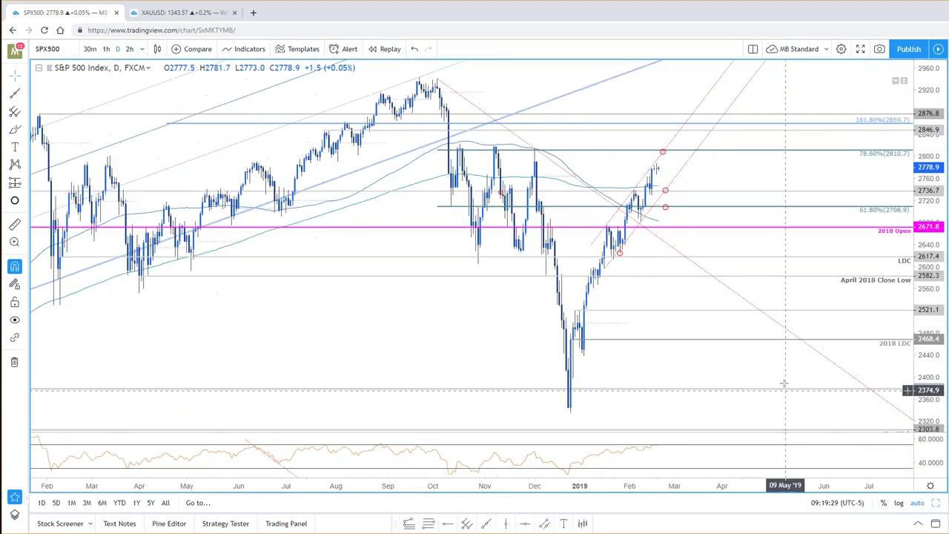
pyautogui.moveTo(730, 175); pyautogui.dragTo(751, 175)
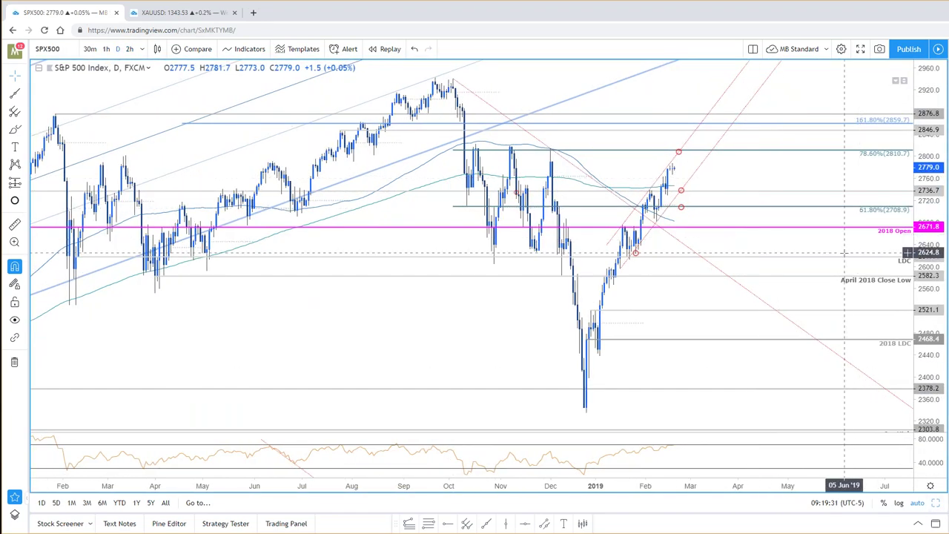
pyautogui.scroll(1, 844, 266)
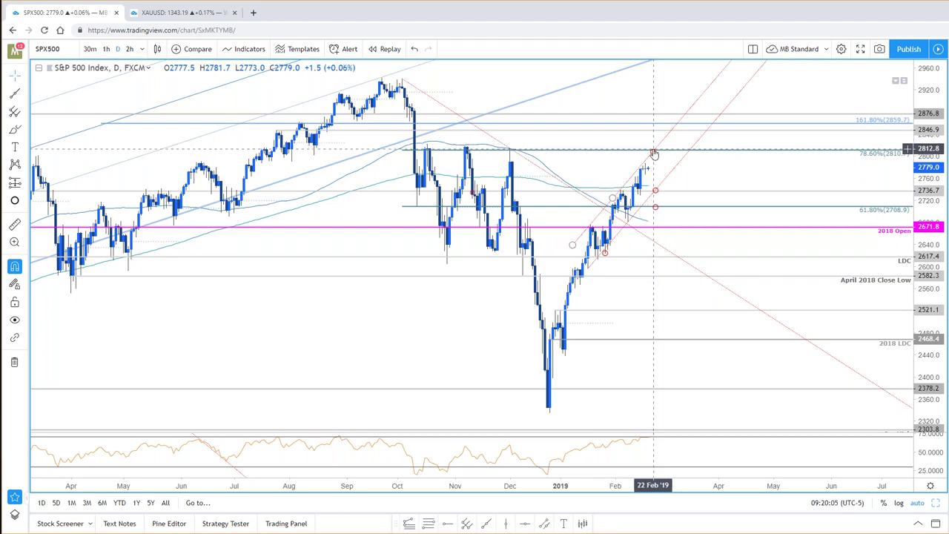
pyautogui.scroll(-1, 653, 154)
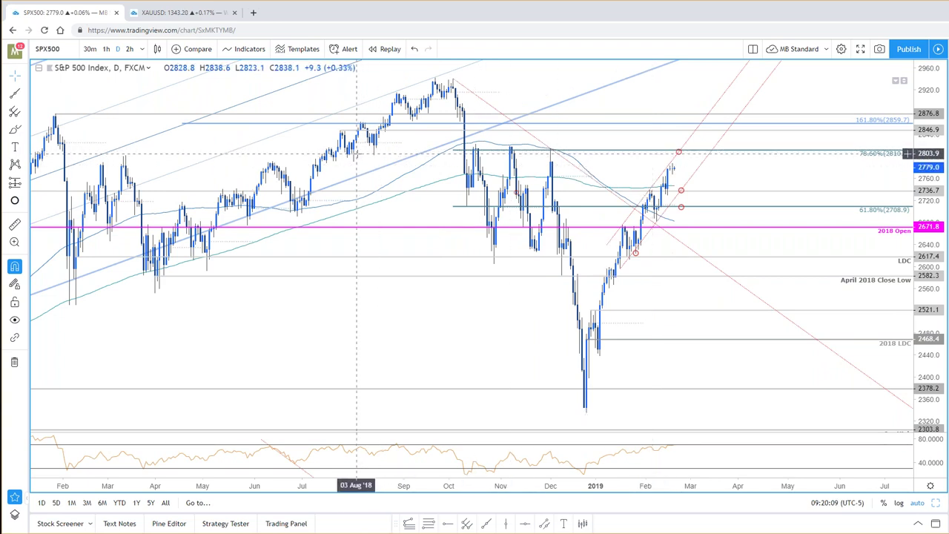
pyautogui.scroll(-1, 356, 154)
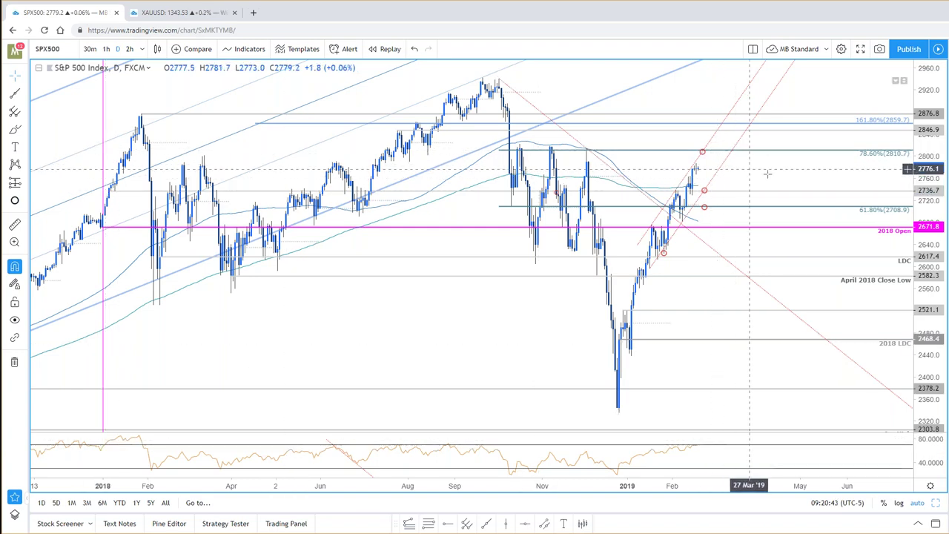
pyautogui.scroll(2, 800, 178)
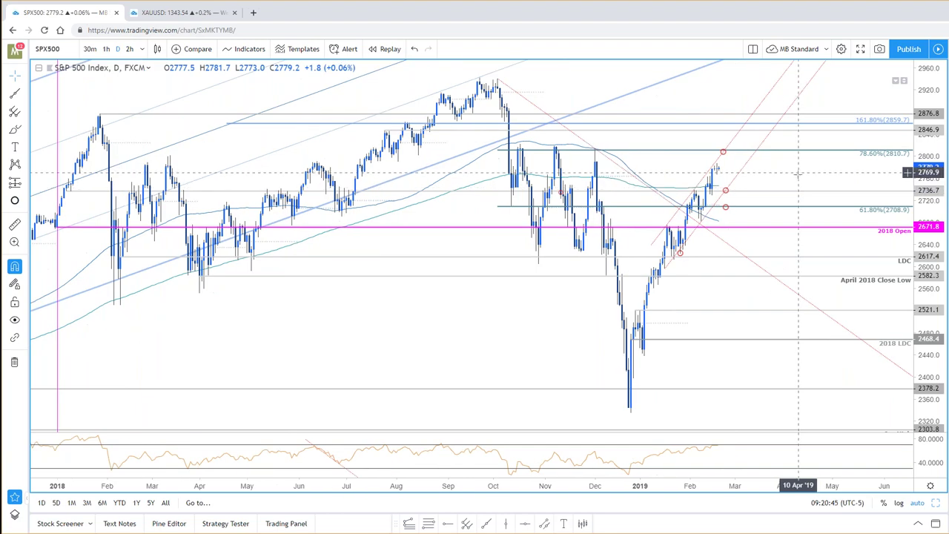
pyautogui.click(936, 503)
# - Maximize the 120-minute SPX500 chart and examine the rising channel with levels from LDC at 2617.4 up to 2859.7 in view
pyautogui.click(423, 334)
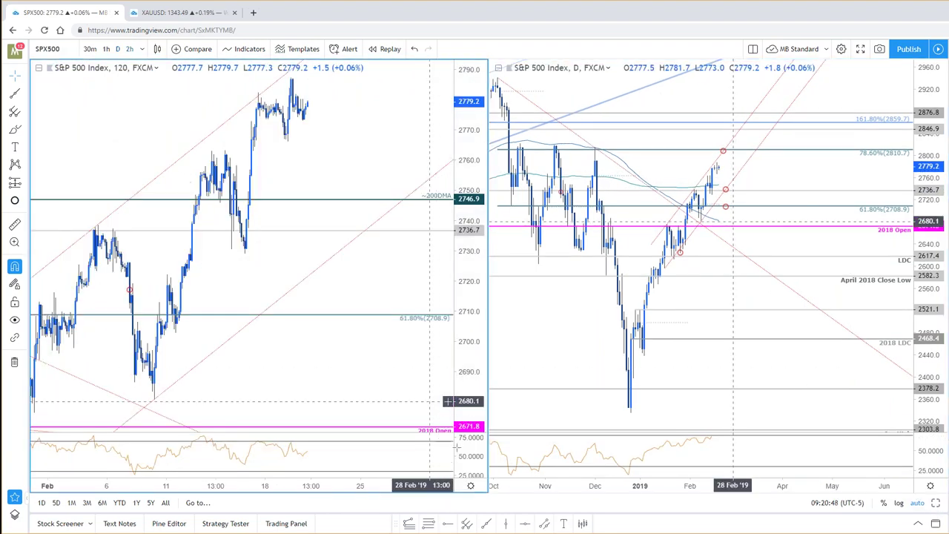
pyautogui.click(936, 503)
pyautogui.scroll(2, 784, 356)
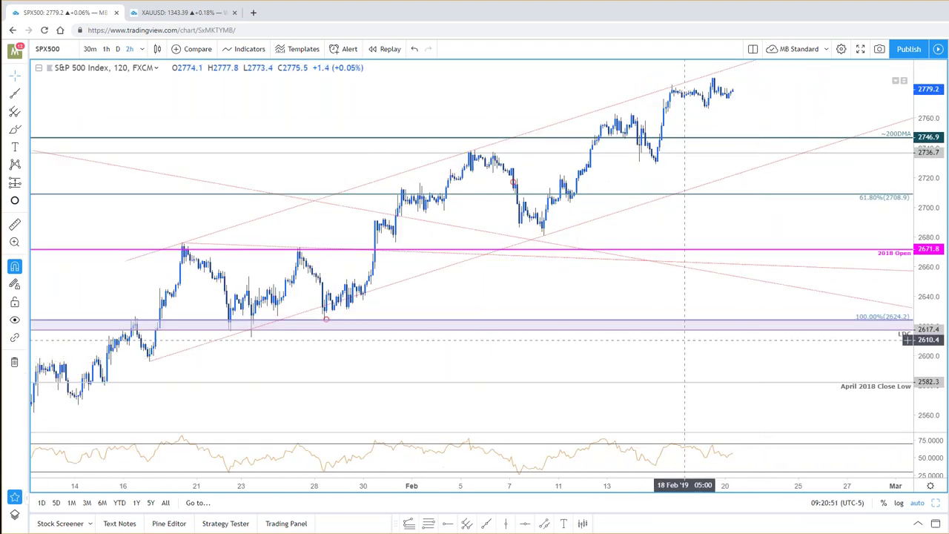
pyautogui.moveTo(684, 339); pyautogui.dragTo(538, 309)
pyautogui.moveTo(802, 99); pyautogui.dragTo(850, 147)
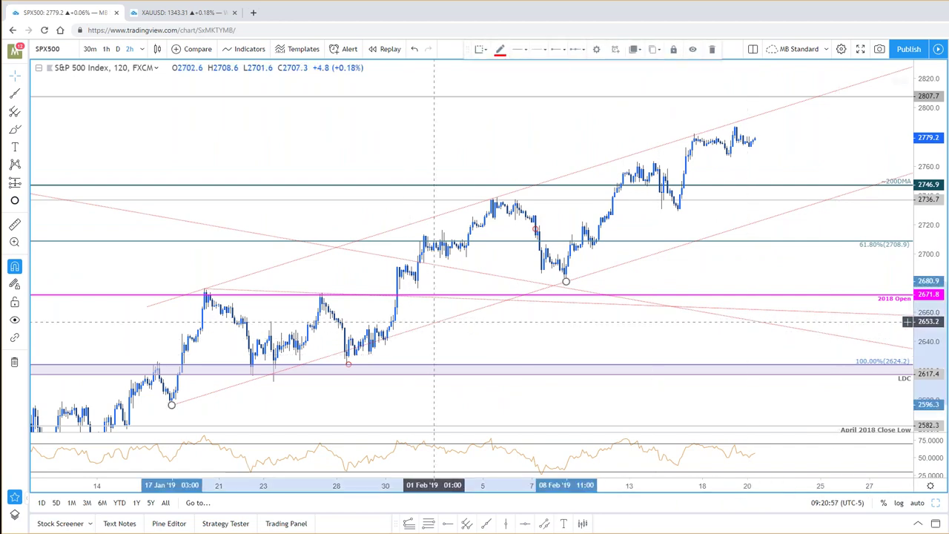
pyautogui.hscroll(3, 689, 218)
pyautogui.hscroll(-3, 727, 176)
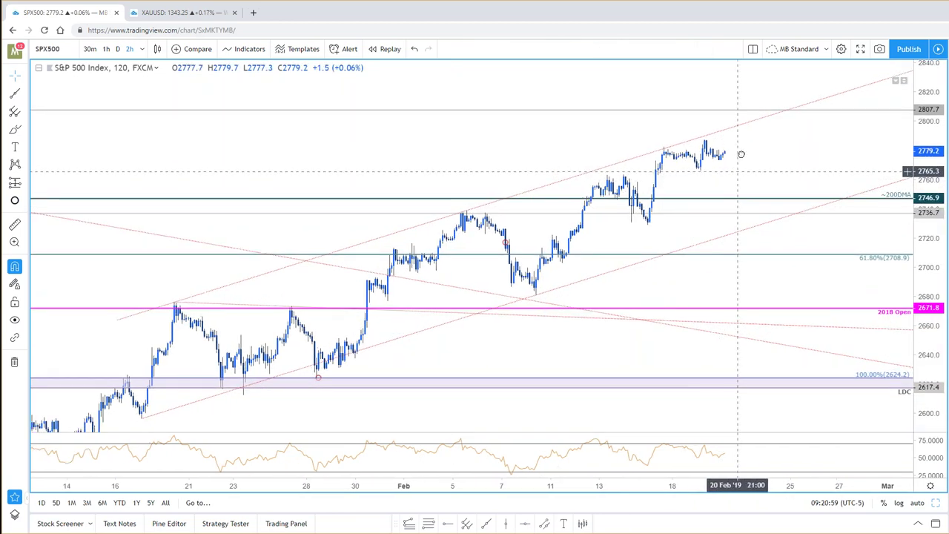
pyautogui.hscroll(3, 827, 173)
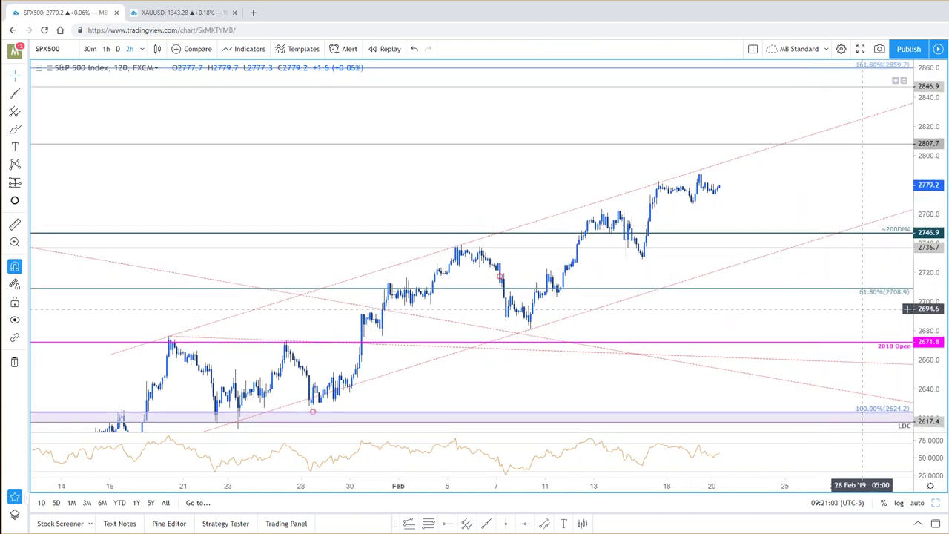
# - Examine the 120-minute SPX500 rising channel since January, then restore the two-chart layout with recent price action and the 2807.7 level in view
pyautogui.scroll(-2, 832, 465)
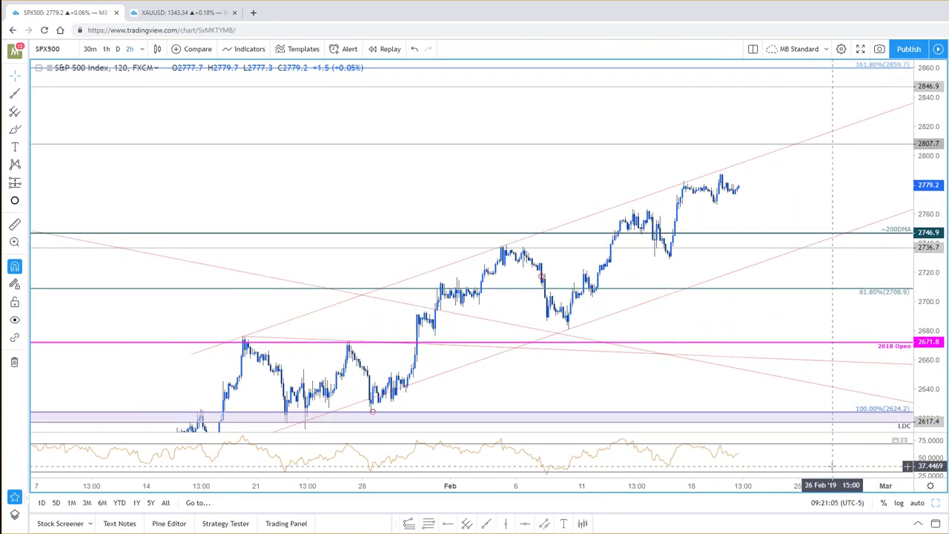
pyautogui.hscroll(3, 832, 466)
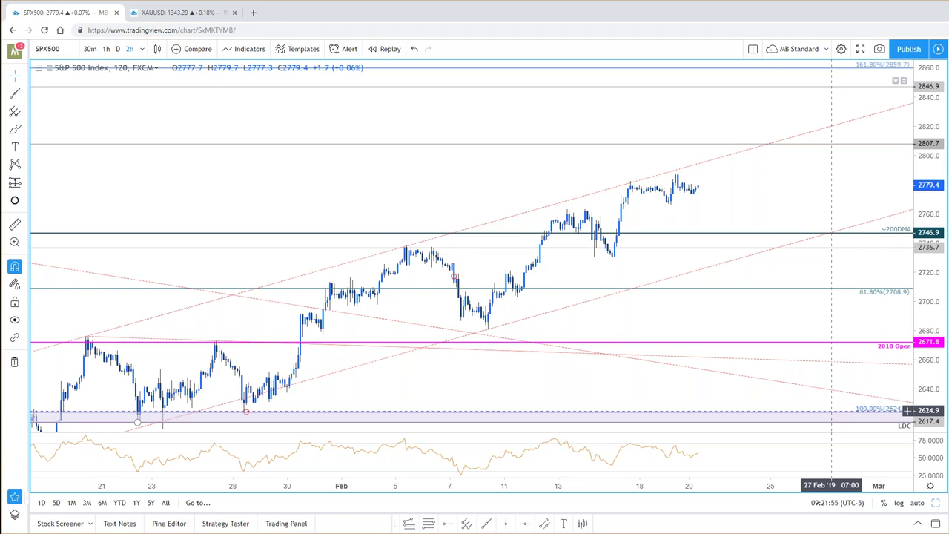
pyautogui.click(938, 505)
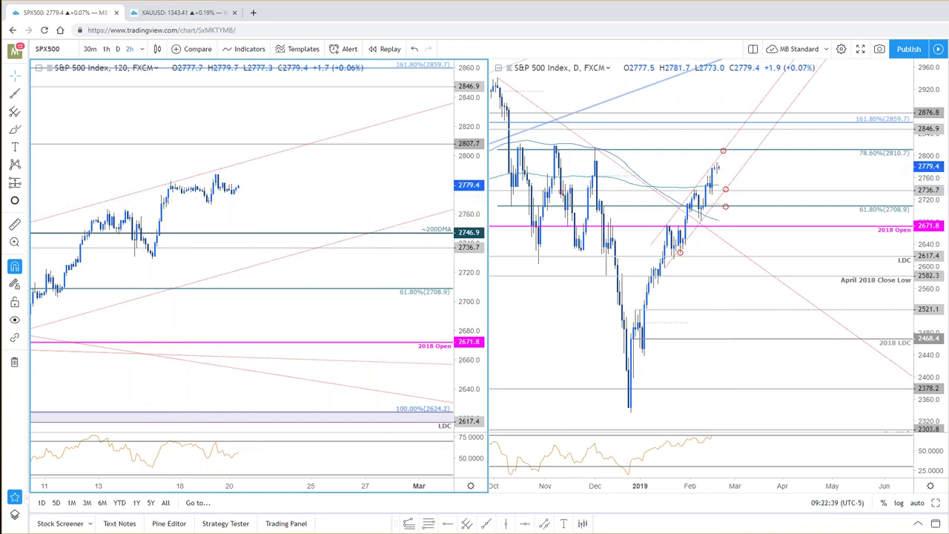
pyautogui.moveTo(265, 190); pyautogui.dragTo(371, 178)
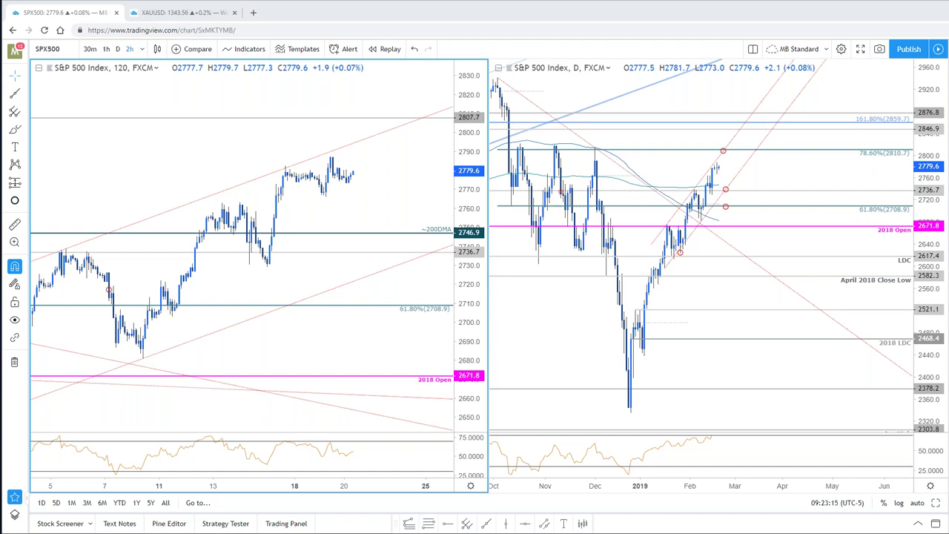
# - Switch the charts to USOIL, maximize the daily chart, and select the descending pitchfork anchored at the October 2018 high
pyautogui.press('Down')
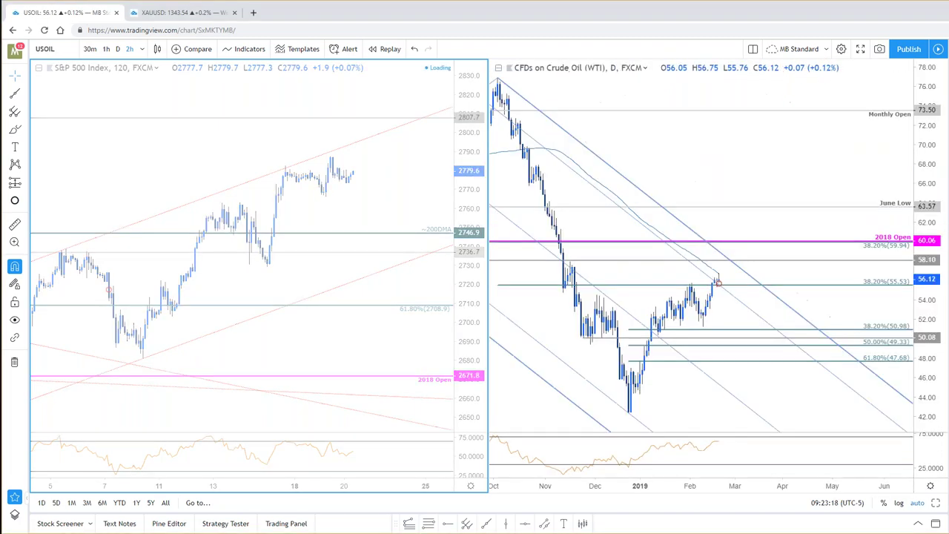
pyautogui.click(816, 397)
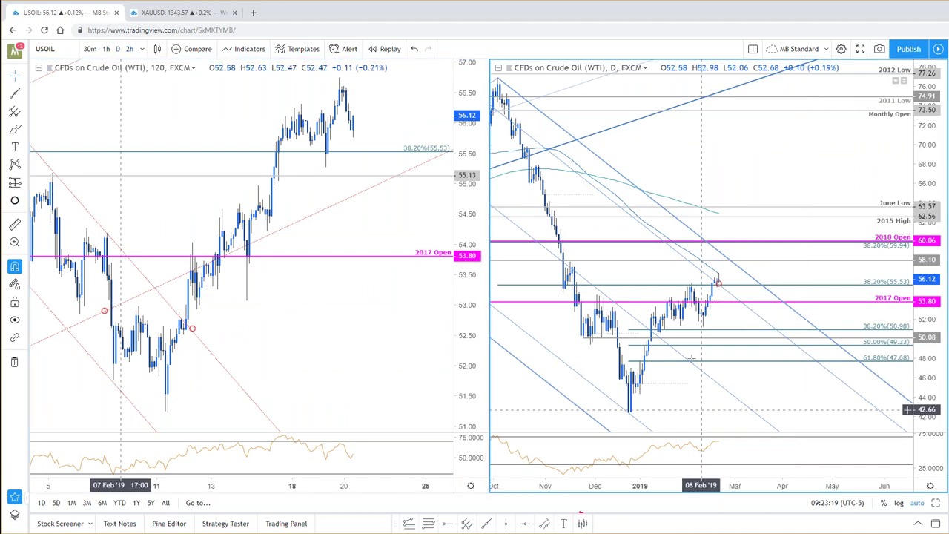
pyautogui.hotkey('alt', 'Return')
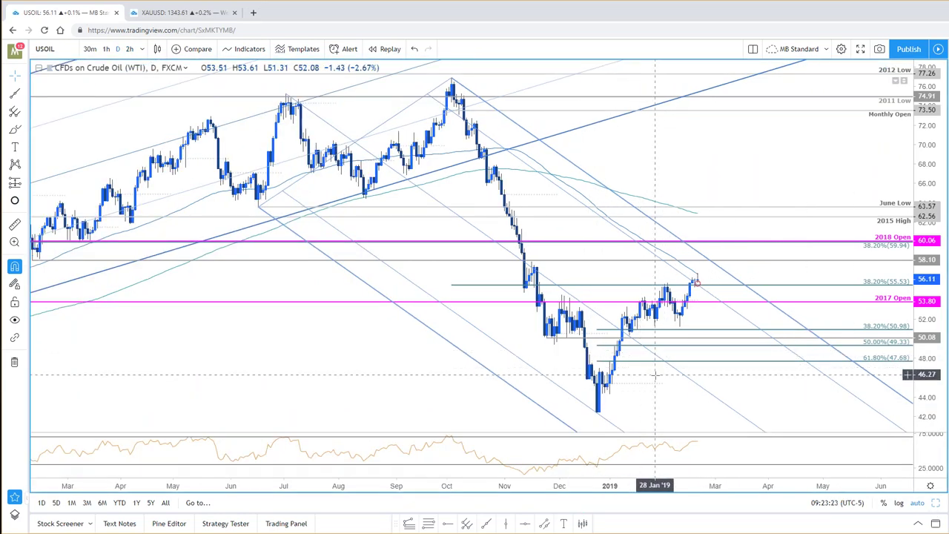
pyautogui.click(403, 267)
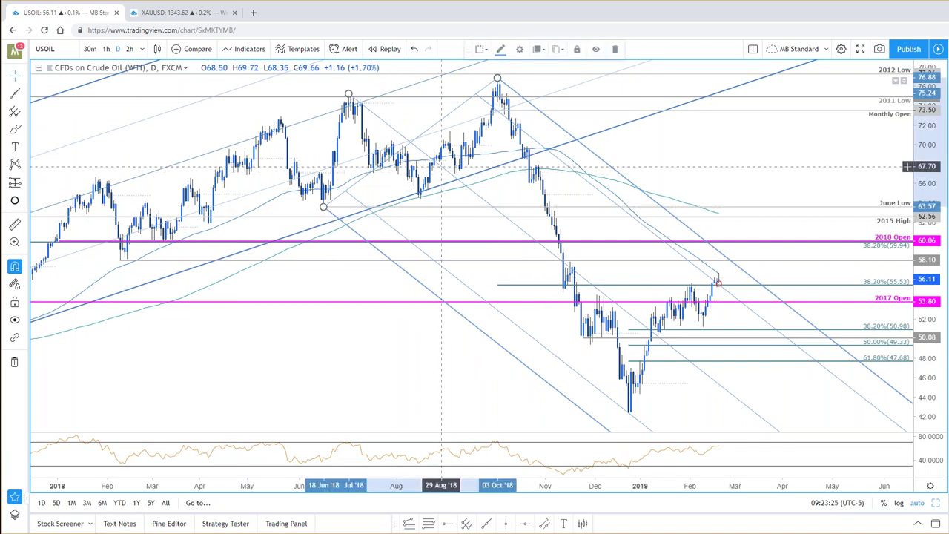
pyautogui.scroll(1, 764, 334)
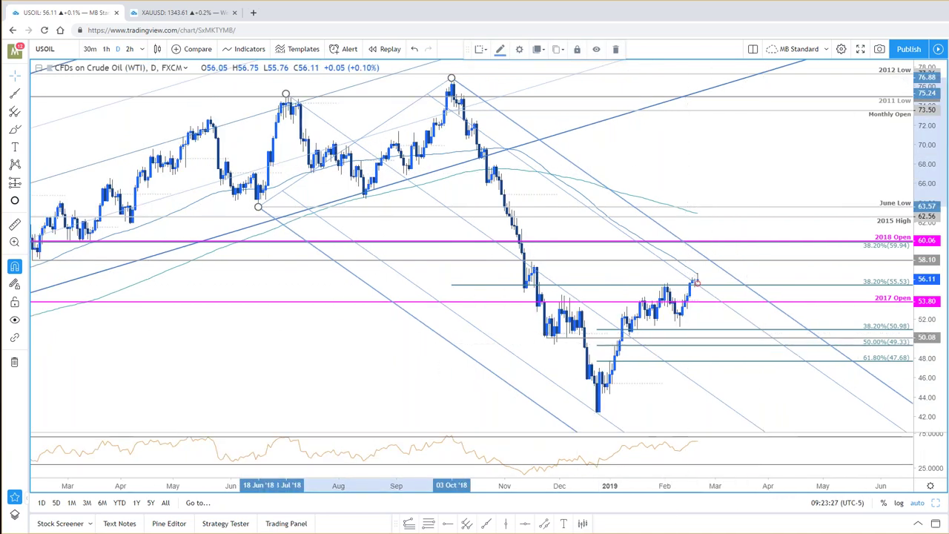
# - Open the weekly USOIL chart and move the circle marker near the 2018 Open to about 59.73 on 4 March 2019
pyautogui.click(203, 18)
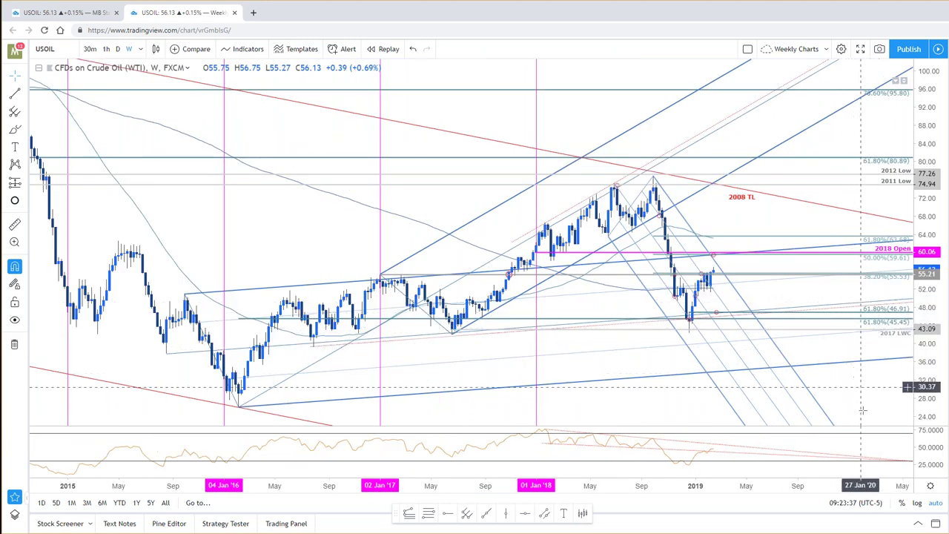
pyautogui.scroll(1, 862, 404)
pyautogui.scroll(1, 853, 342)
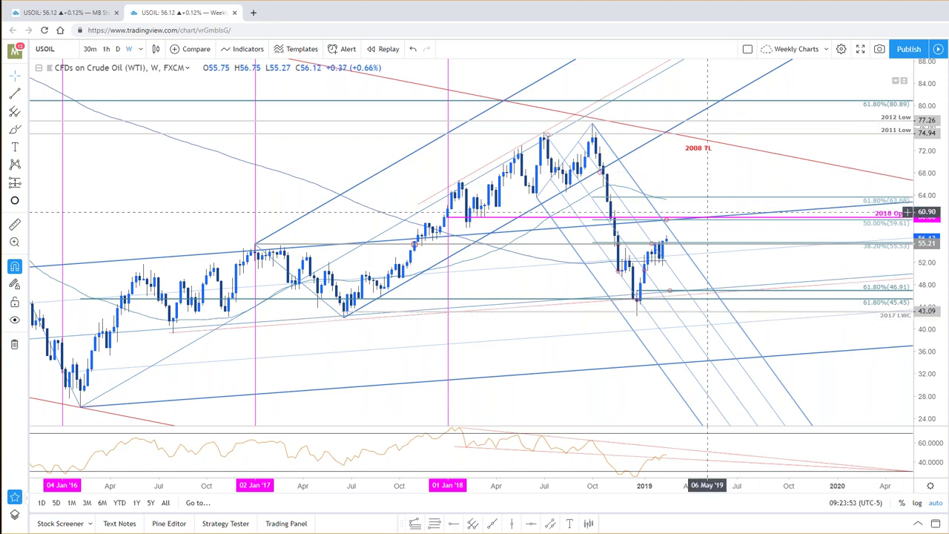
pyautogui.click(667, 222)
pyautogui.moveTo(667, 222); pyautogui.dragTo(674, 221)
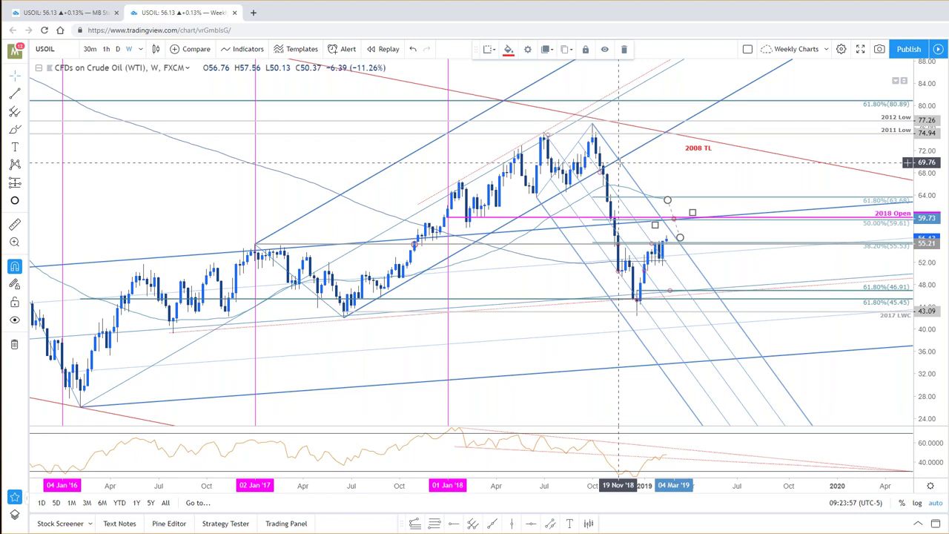
# - Examine the weekly USOIL Fibonacci retracement and pitchforks around the 50.00% level at 59.61 and the 2018 Open at 60.06
pyautogui.click(619, 168)
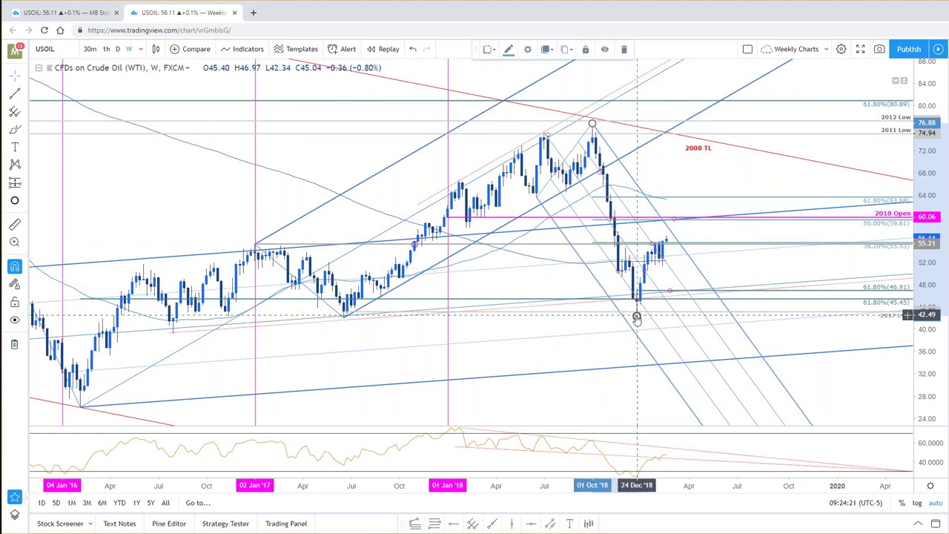
pyautogui.scroll(-2, 636, 317)
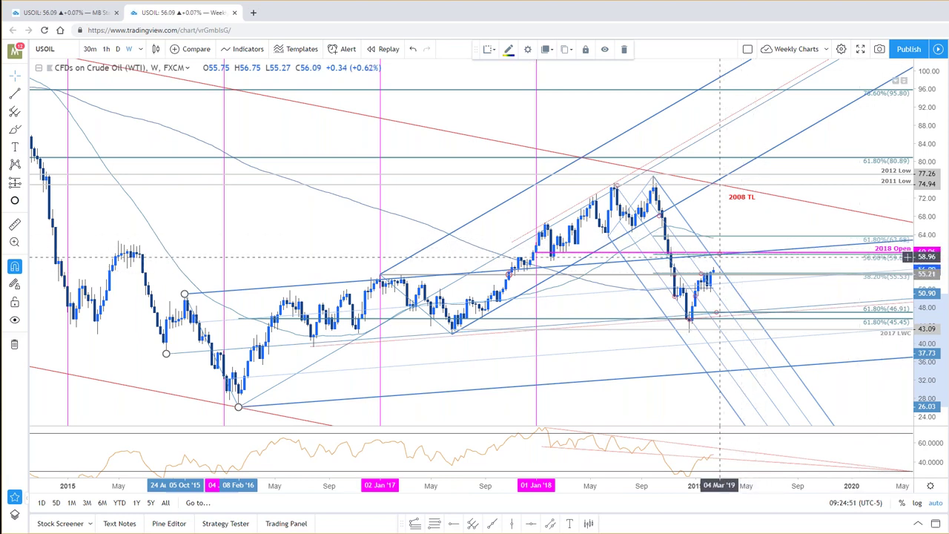
pyautogui.click(724, 259)
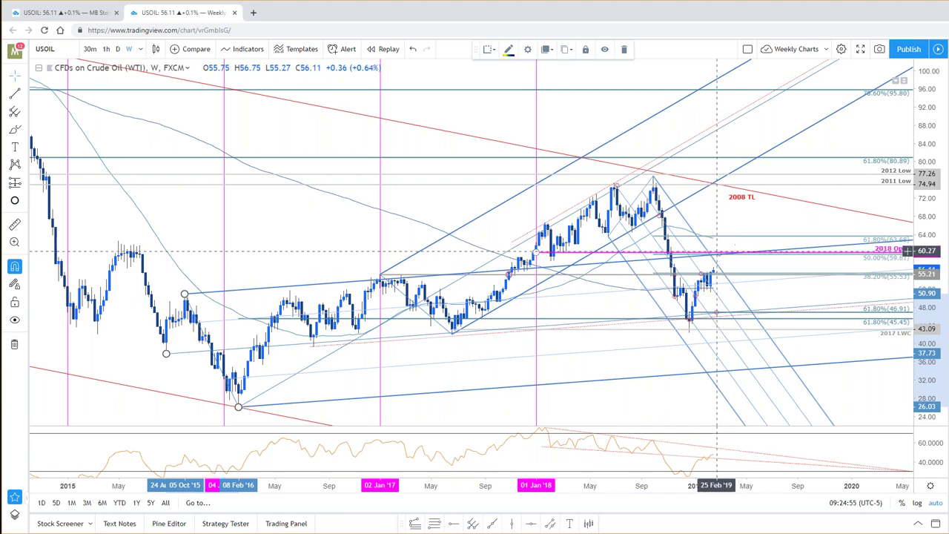
pyautogui.click(683, 219)
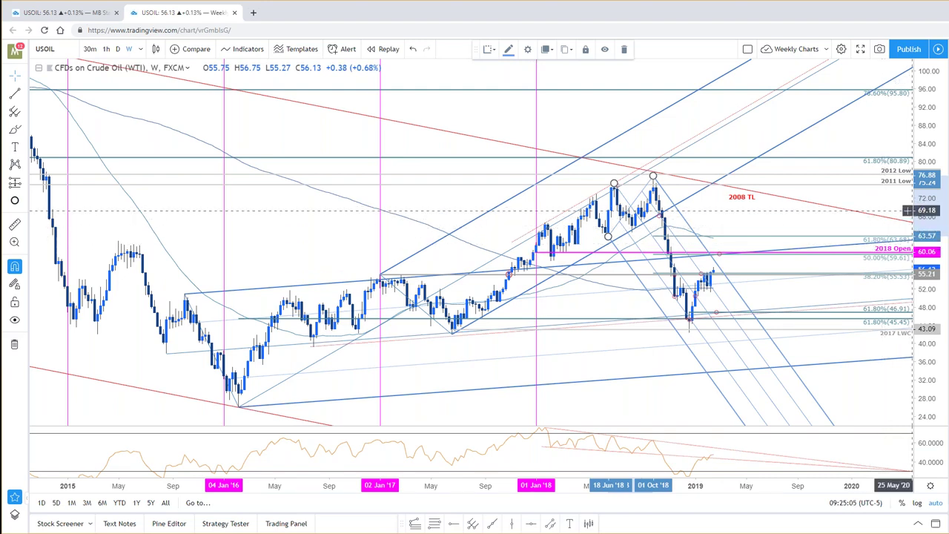
# - Return to the daily USOIL chart and check the settings of the moving average just above price
pyautogui.click(87, 15)
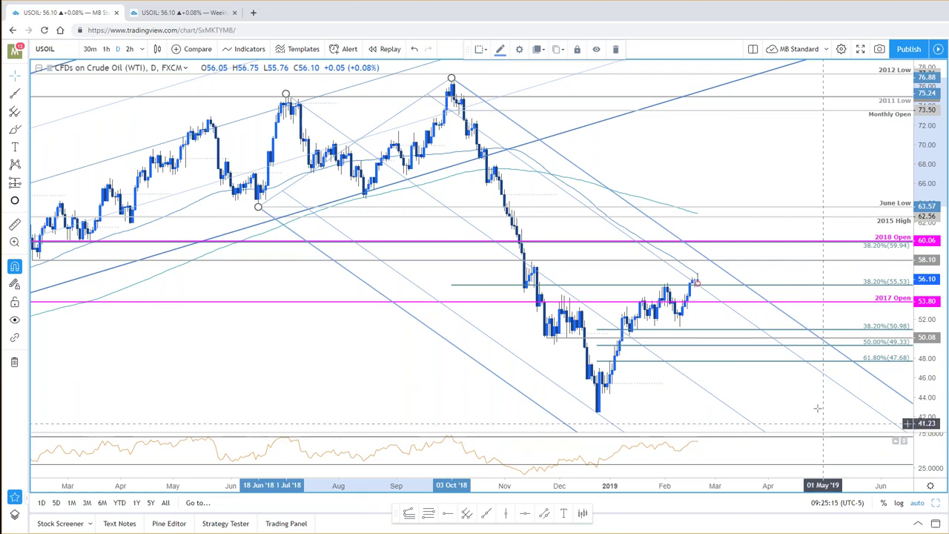
pyautogui.scroll(-2, 807, 404)
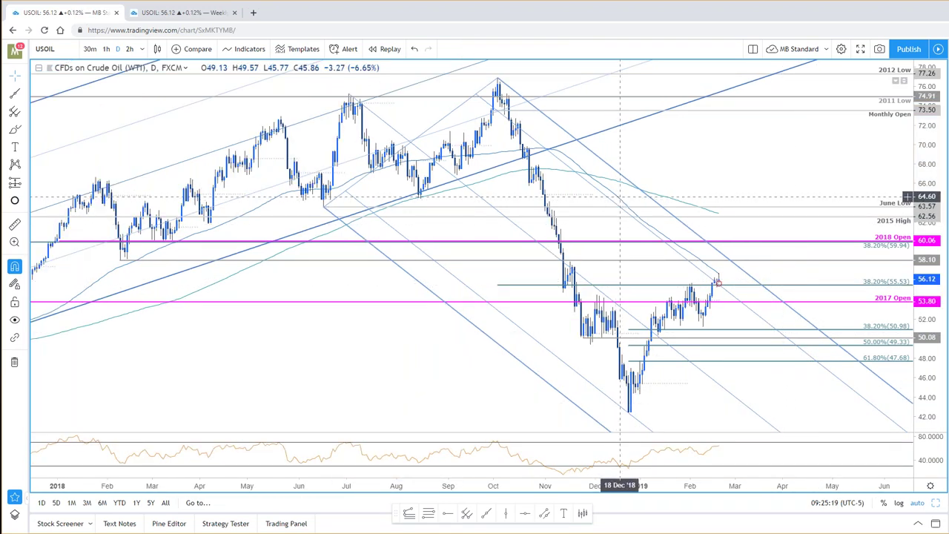
pyautogui.doubleClick(622, 202)
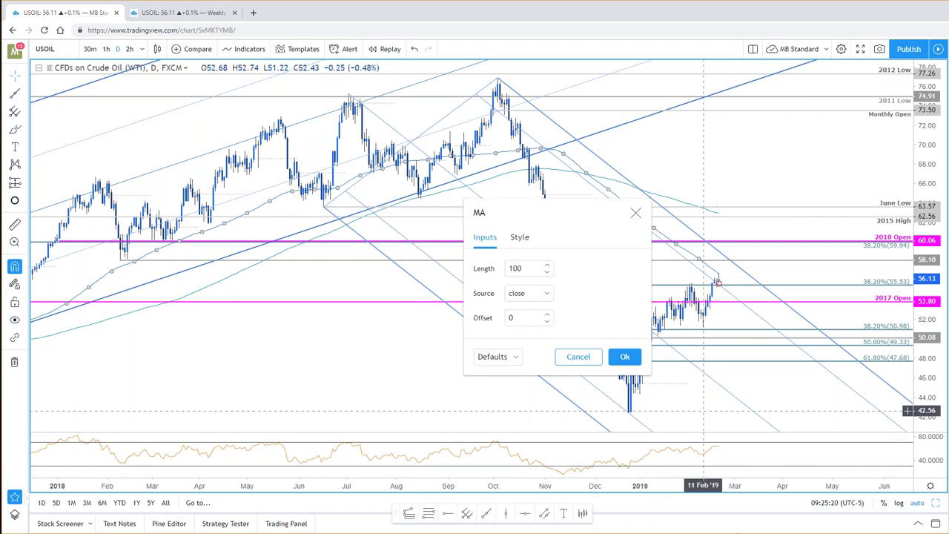
pyautogui.click(625, 356)
# - Inspect the daily USOIL descending pitchfork where its inner line meets price near the 38.20% level at 55.53
pyautogui.hscroll(2, 778, 276)
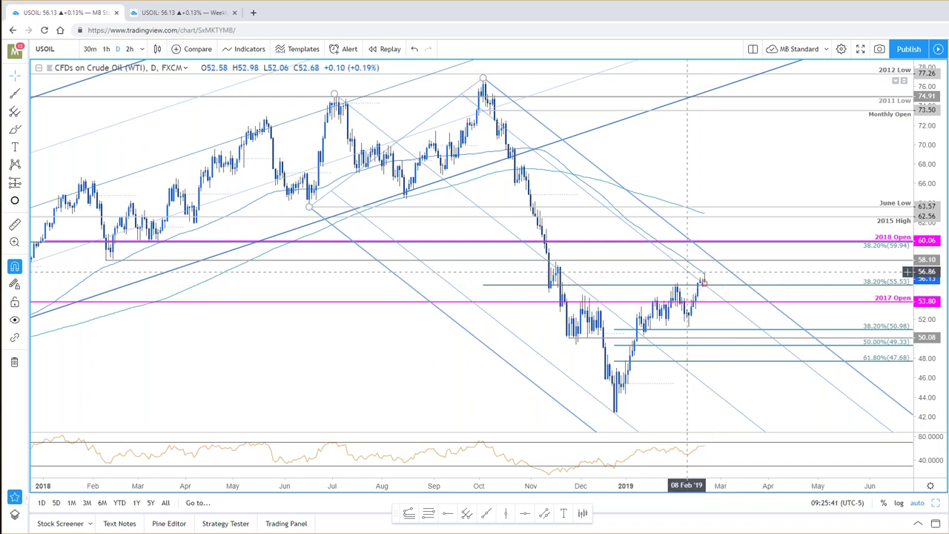
pyautogui.click(688, 272)
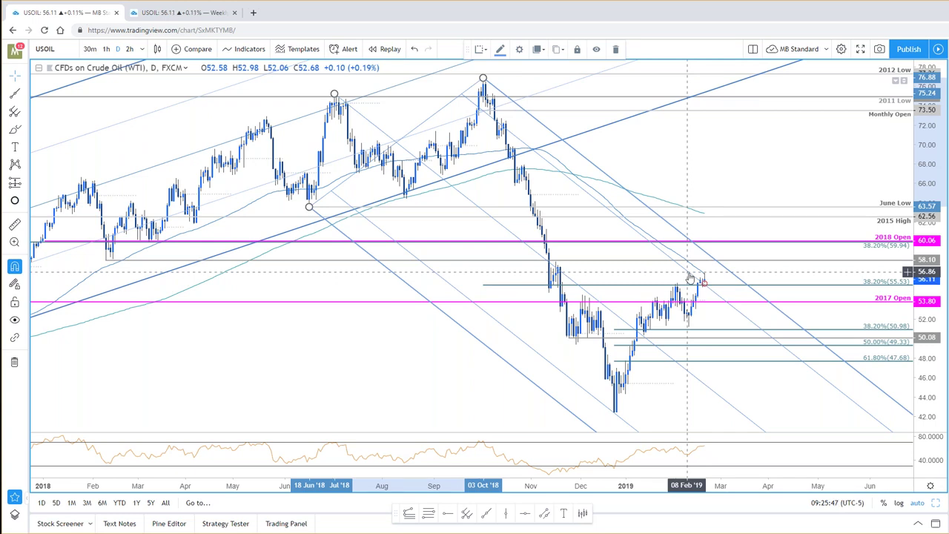
pyautogui.scroll(-1, 712, 356)
pyautogui.scroll(1, 727, 416)
pyautogui.click(732, 432)
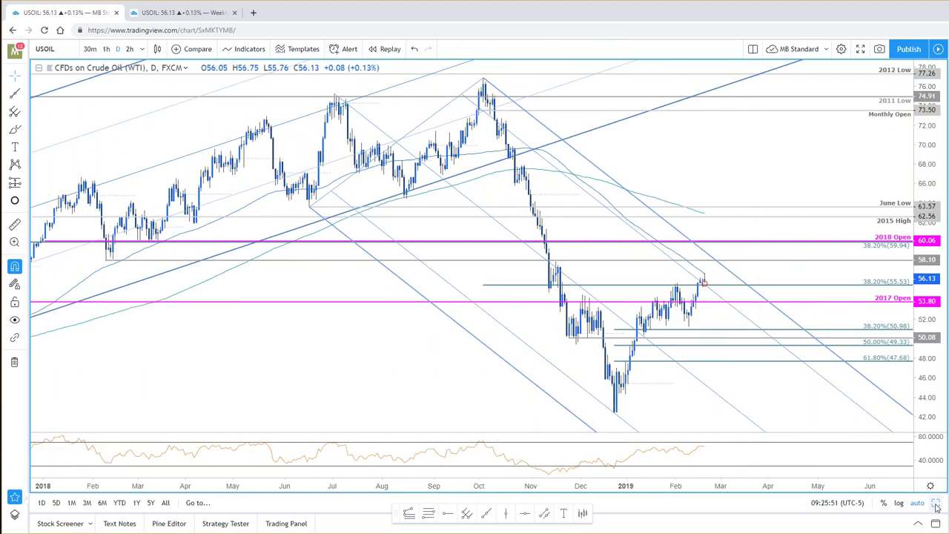
# - Restore the two-chart layout, maximize the 120-minute USOIL chart, and show price action back to December 2018 on a compressed price scale
pyautogui.hotkey('alt', 'Return')
pyautogui.click(442, 415)
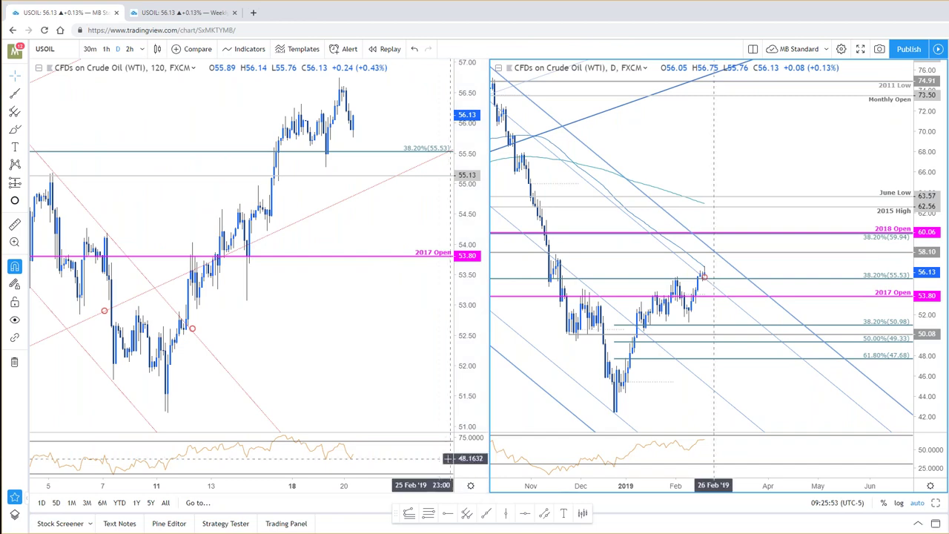
pyautogui.click(938, 503)
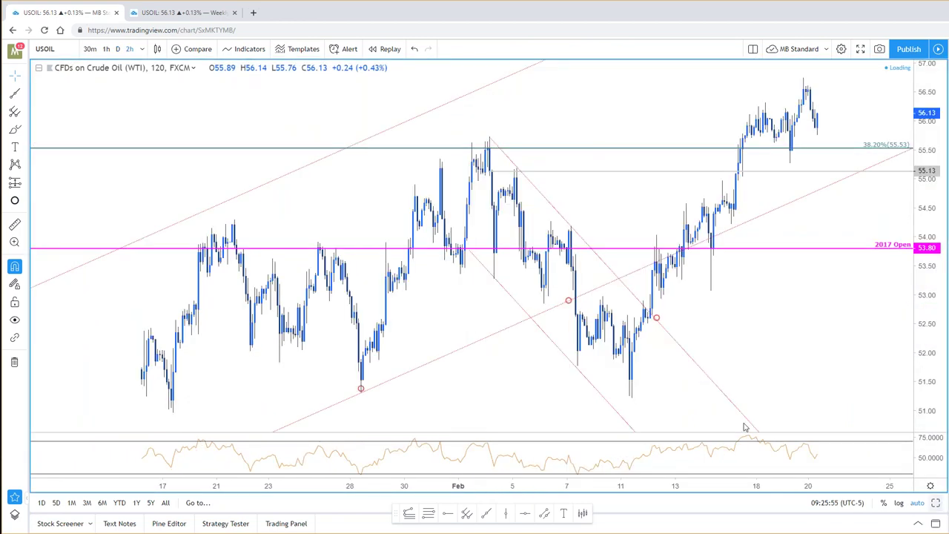
pyautogui.moveTo(925, 160); pyautogui.dragTo(926, 193)
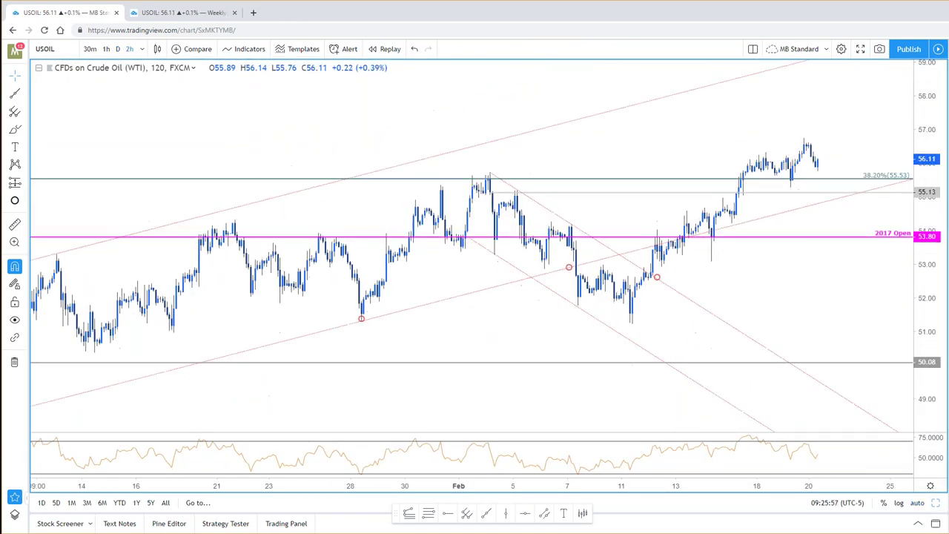
pyautogui.scroll(-3, 876, 263)
pyautogui.moveTo(876, 264); pyautogui.dragTo(807, 267)
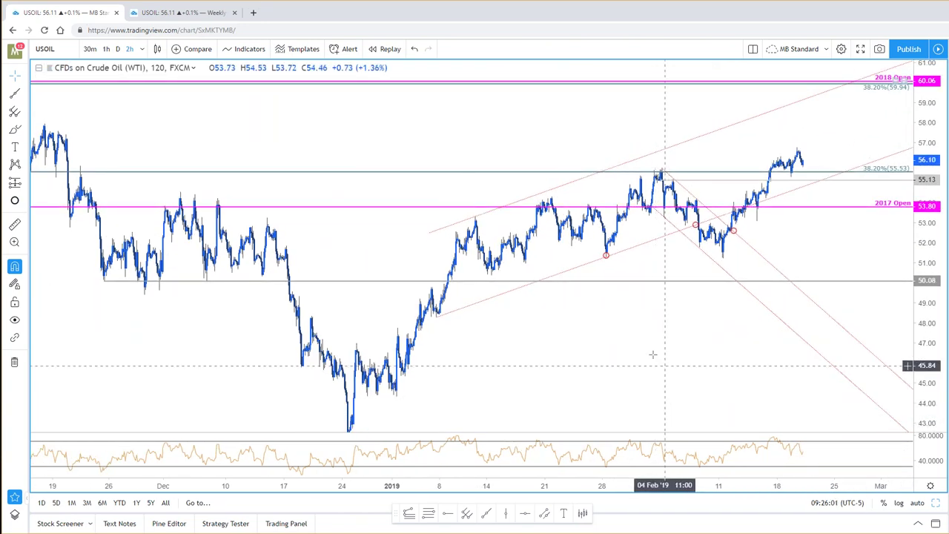
pyautogui.scroll(3, 655, 348)
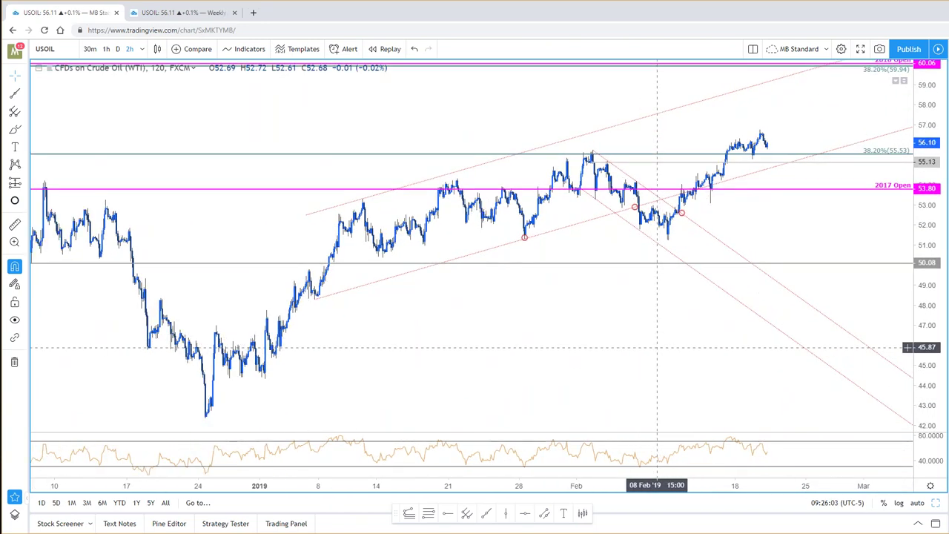
# - Examine the descending trend line from the 4 February high and the rising channel on the 120-minute USOIL chart
pyautogui.click(693, 221)
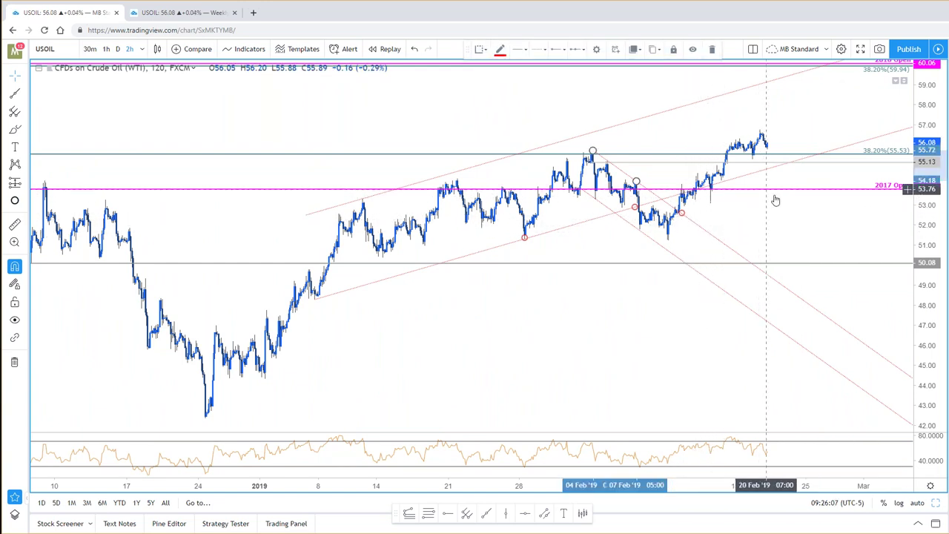
pyautogui.click(749, 228)
pyautogui.press('Left')
pyautogui.press('Left')
pyautogui.press('Left')
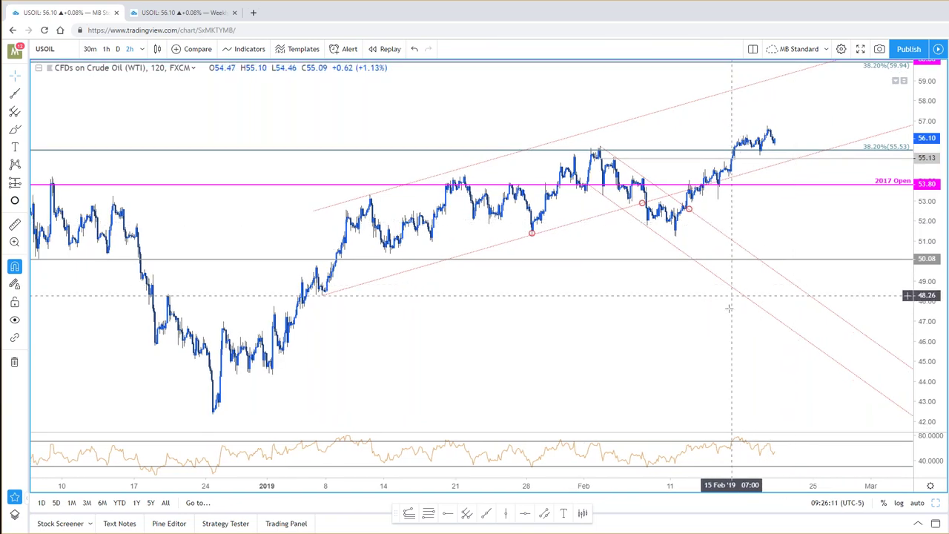
pyautogui.press('Left')
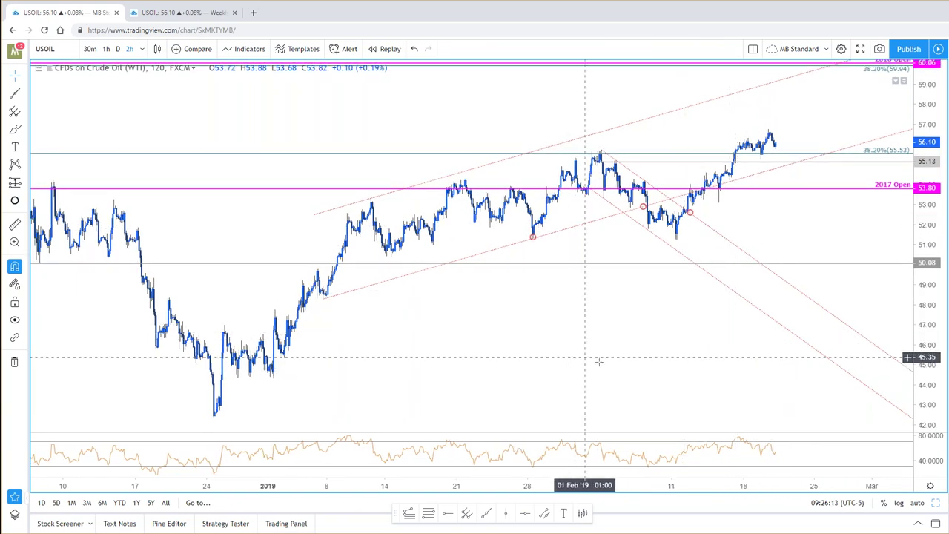
pyautogui.press('Left')
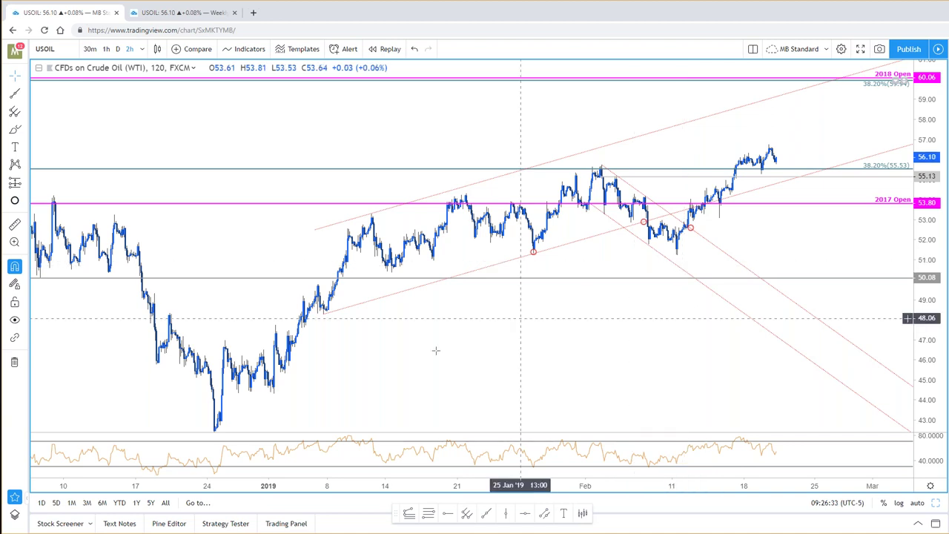
# - Draw a pitchfork on the 120-minute USOIL chart from the 4 February high at 55.73 through the 11 February low at 51.22 and 19 February high at 56.75
pyautogui.scroll(2, 674, 352)
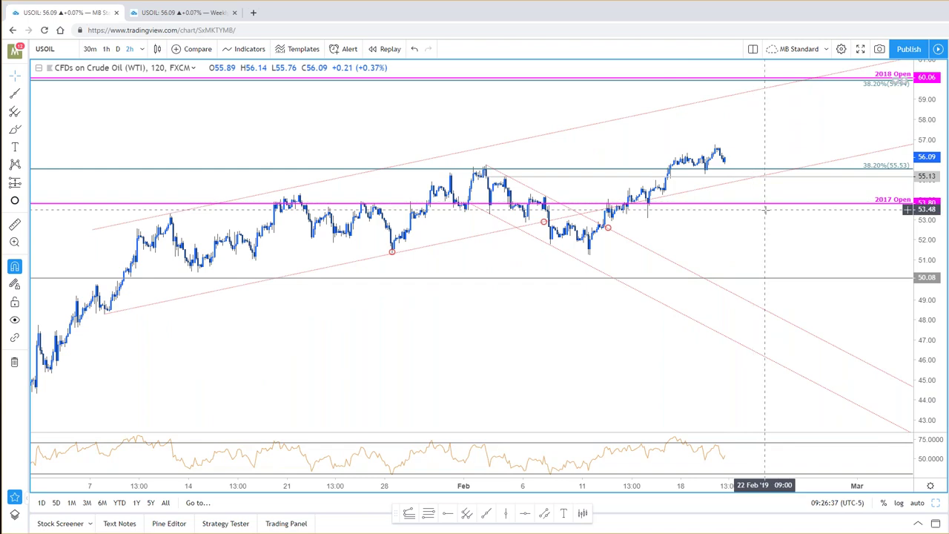
pyautogui.scroll(-3, 735, 178)
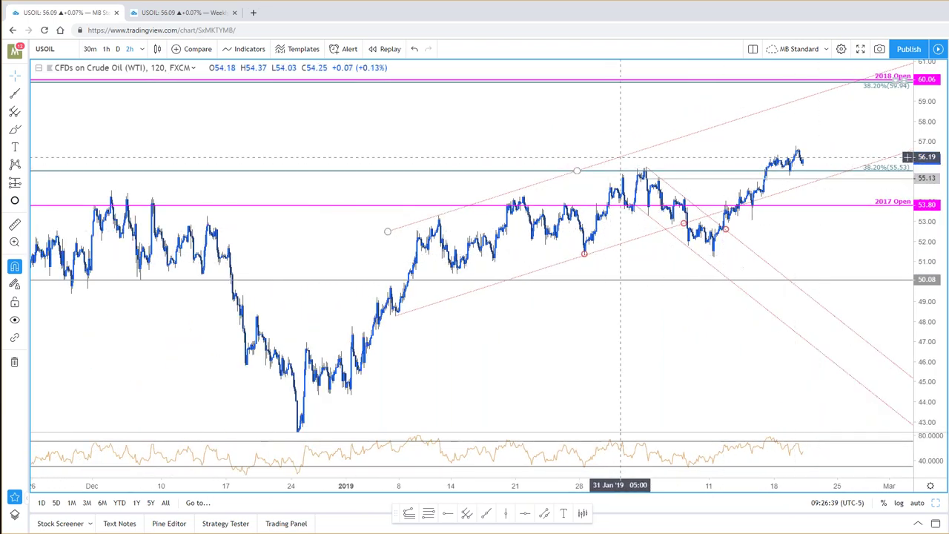
pyautogui.scroll(1, 868, 237)
pyautogui.click(466, 513)
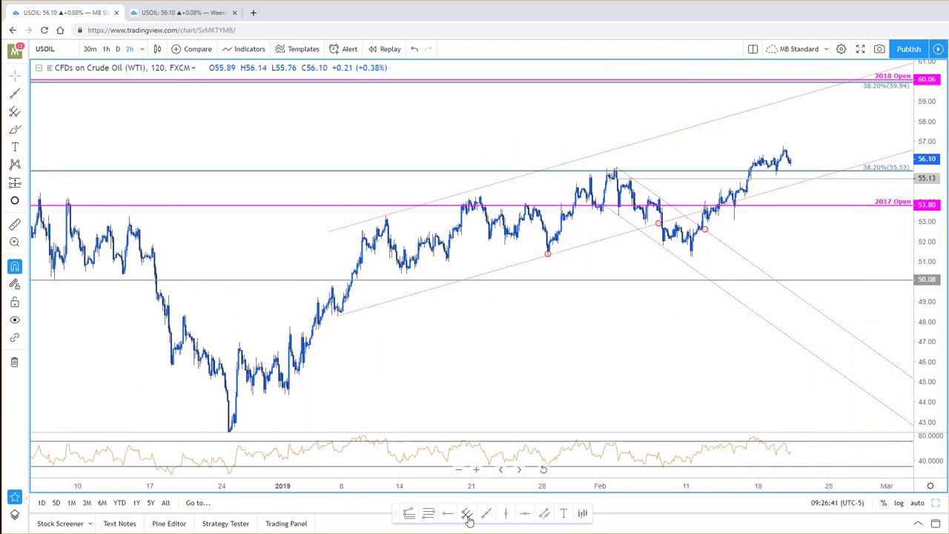
pyautogui.click(616, 167)
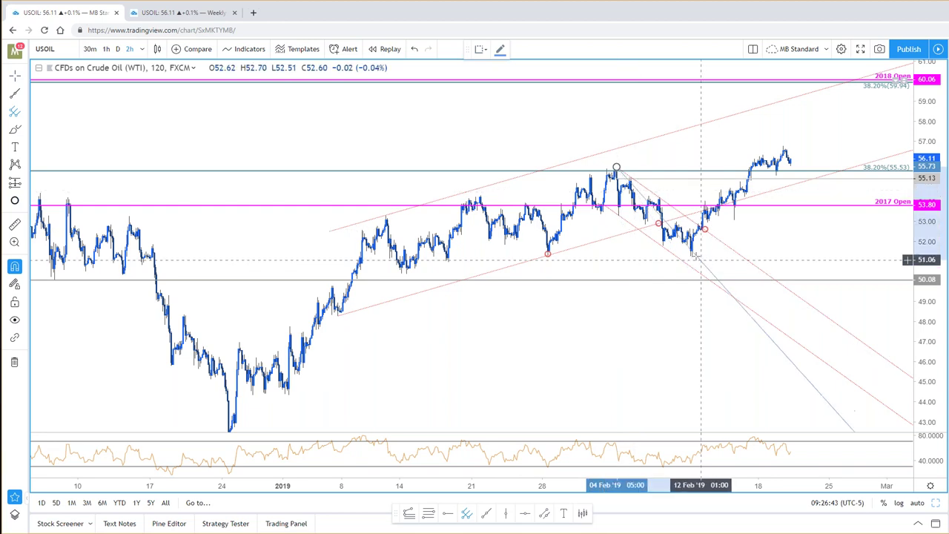
pyautogui.click(692, 258)
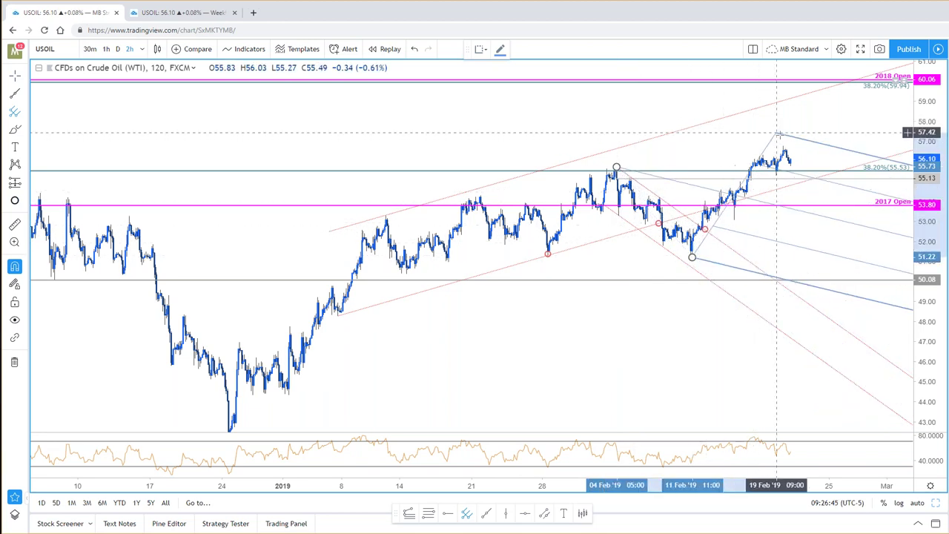
pyautogui.click(783, 146)
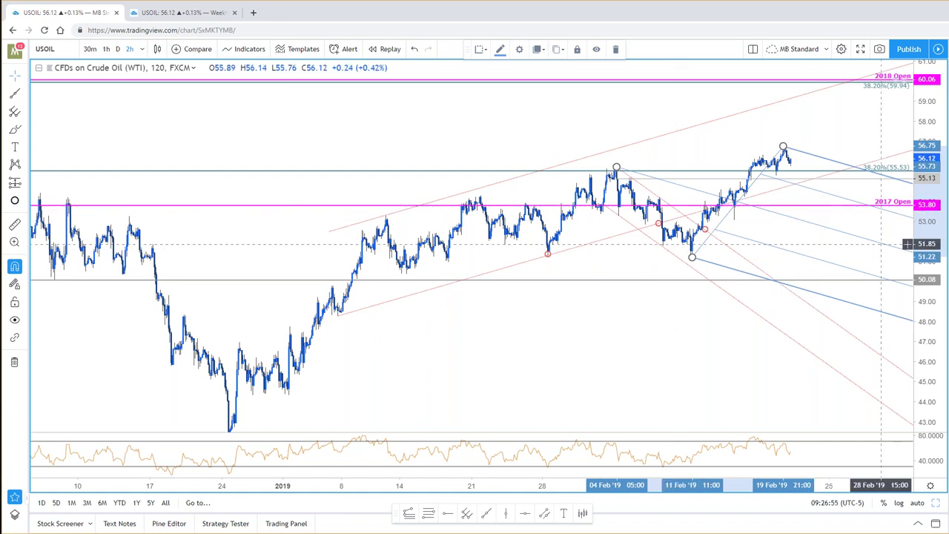
# - Check how the new pitchfork projects into March on a stretched price scale, and delete it
pyautogui.moveTo(866, 137); pyautogui.dragTo(756, 135)
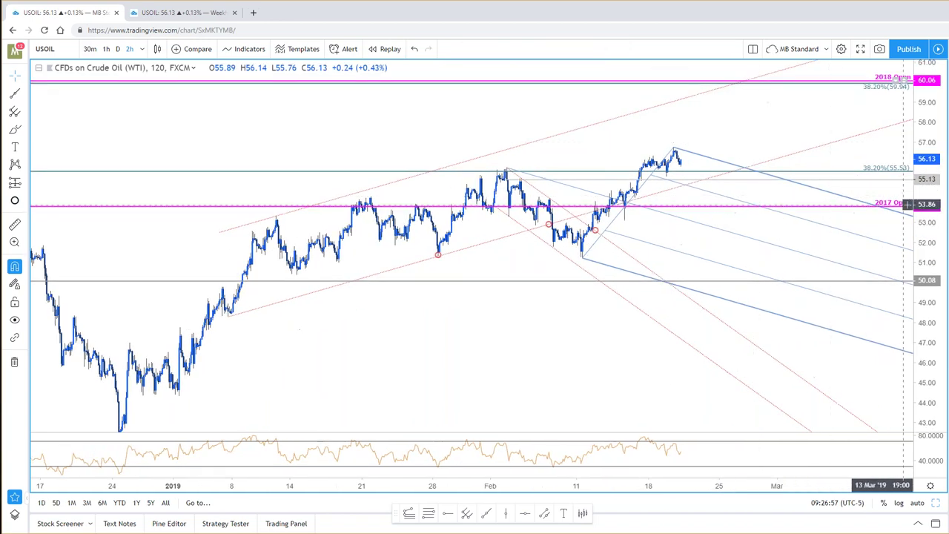
pyautogui.moveTo(928, 110); pyautogui.dragTo(928, 137)
pyautogui.click(721, 137)
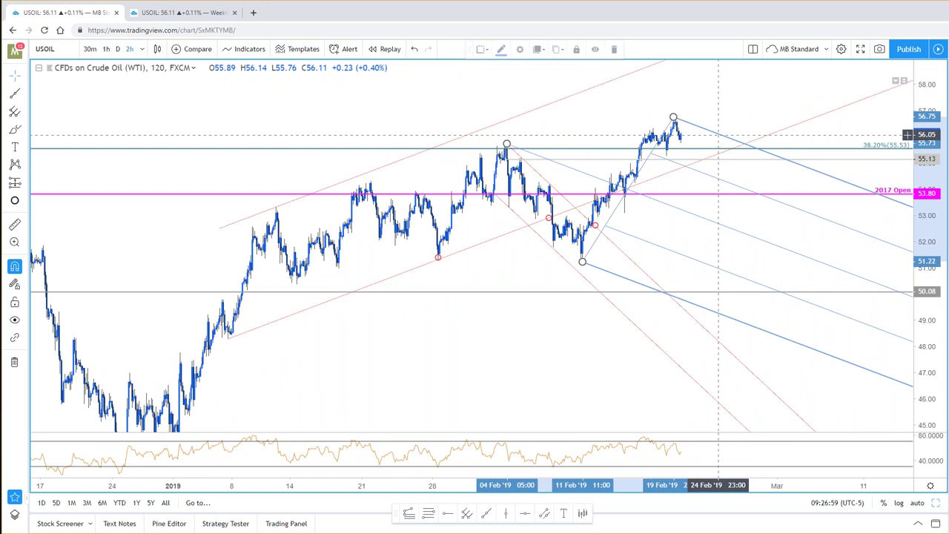
pyautogui.press('Delete')
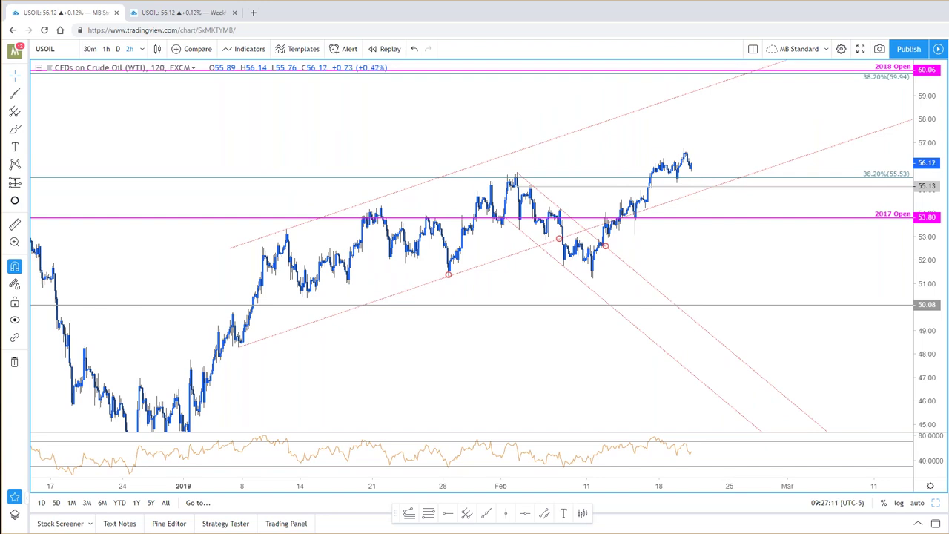
# - Restore the two-chart layout and show the daily USOIL chart back to the October high
pyautogui.click(936, 505)
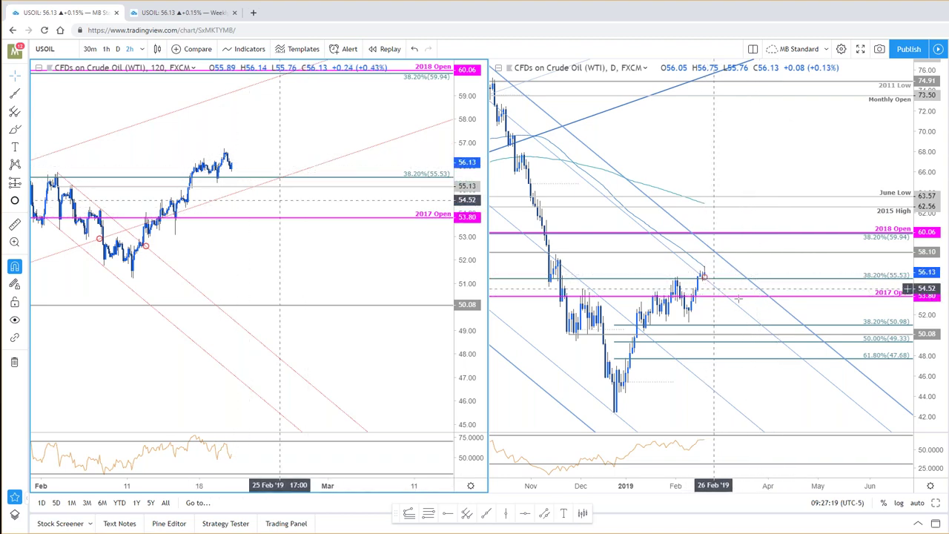
pyautogui.click(820, 270)
pyautogui.moveTo(820, 270); pyautogui.dragTo(869, 274)
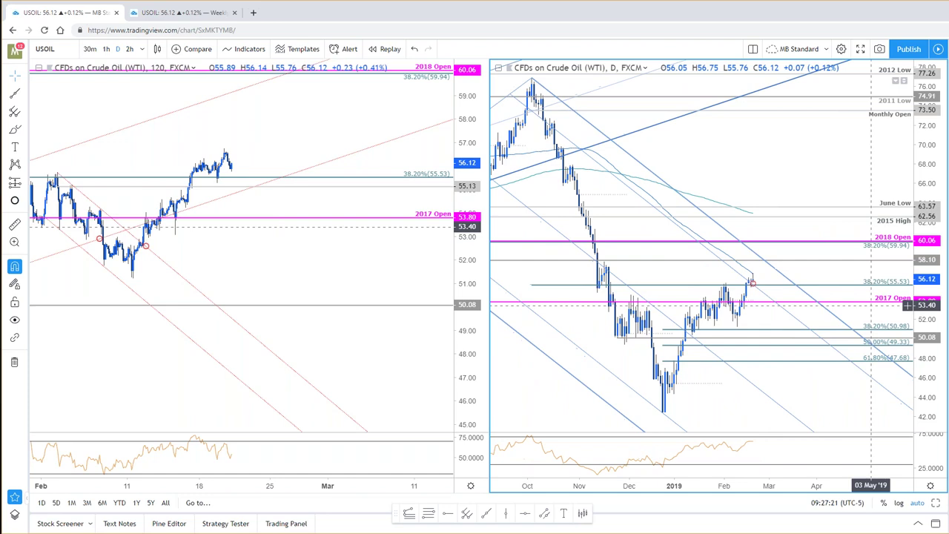